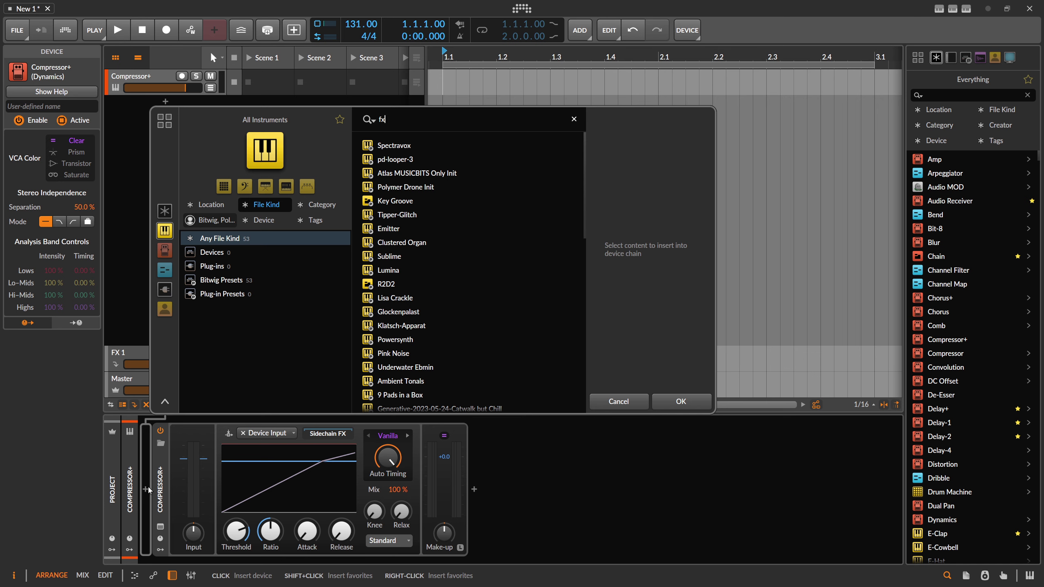
Step: Insert an FX Grid device before Compressor+, move Compressor+ into its Post FX chain and show that chain
text(grid)
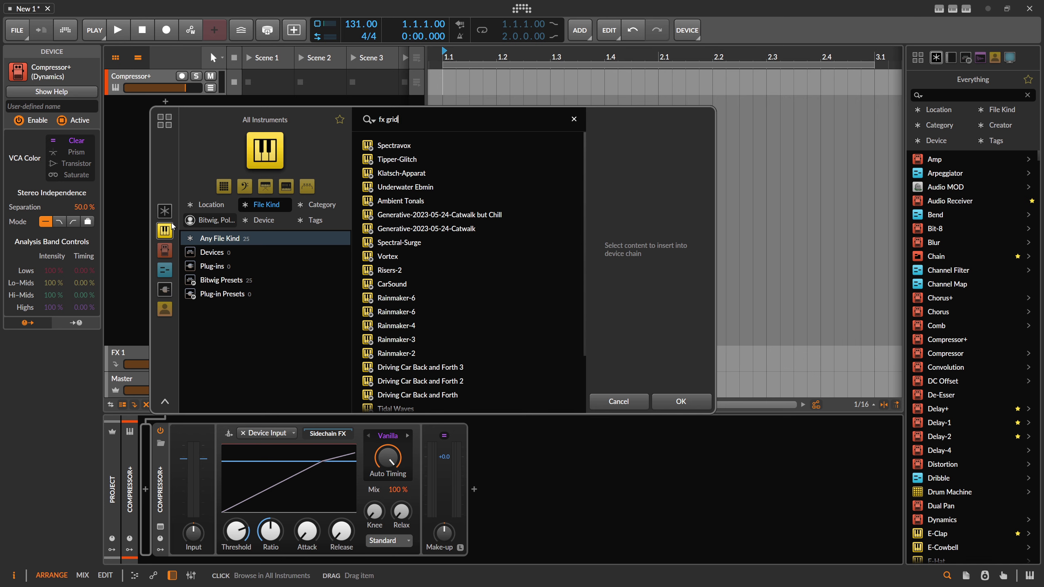
click(164, 211)
key(Return)
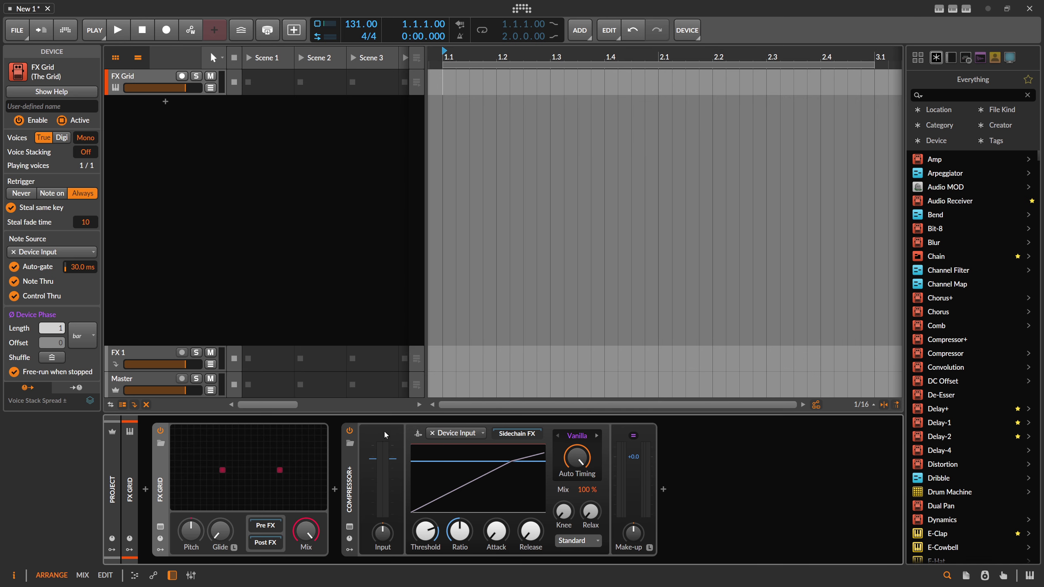
drag(349, 481, 270, 545)
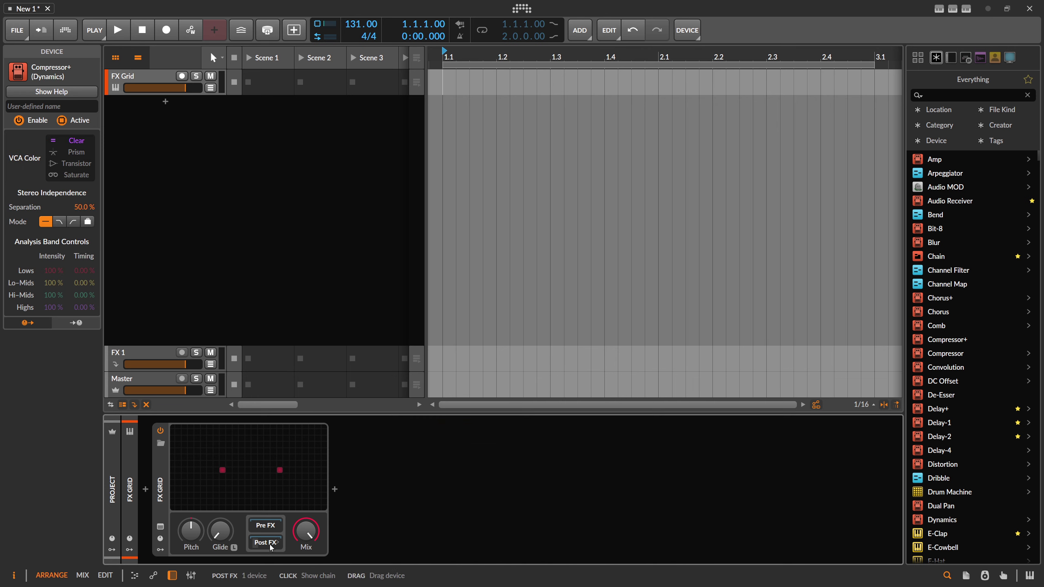
click(270, 544)
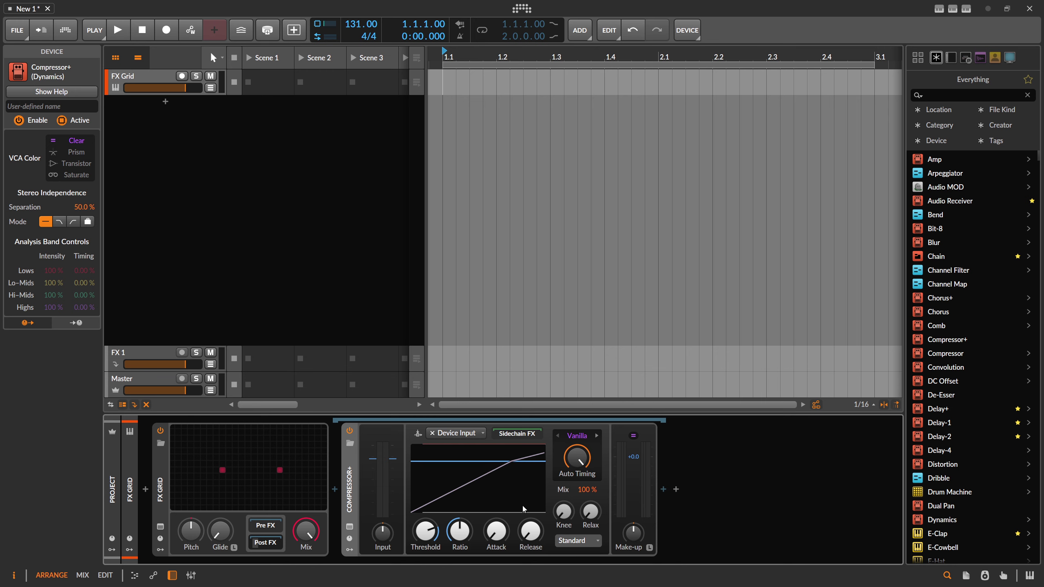
Step: Open the FX Grid patch and place the Audio Out module directly beside Audio In, moving the pair higher up the canvas
click(285, 479)
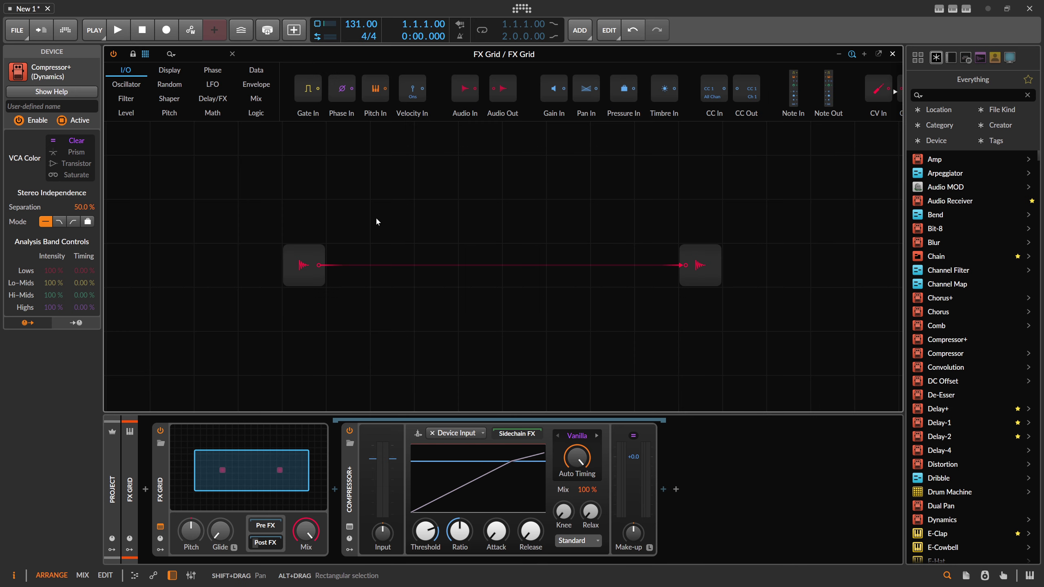
click(663, 198)
drag(694, 272, 358, 275)
drag(424, 278, 310, 177)
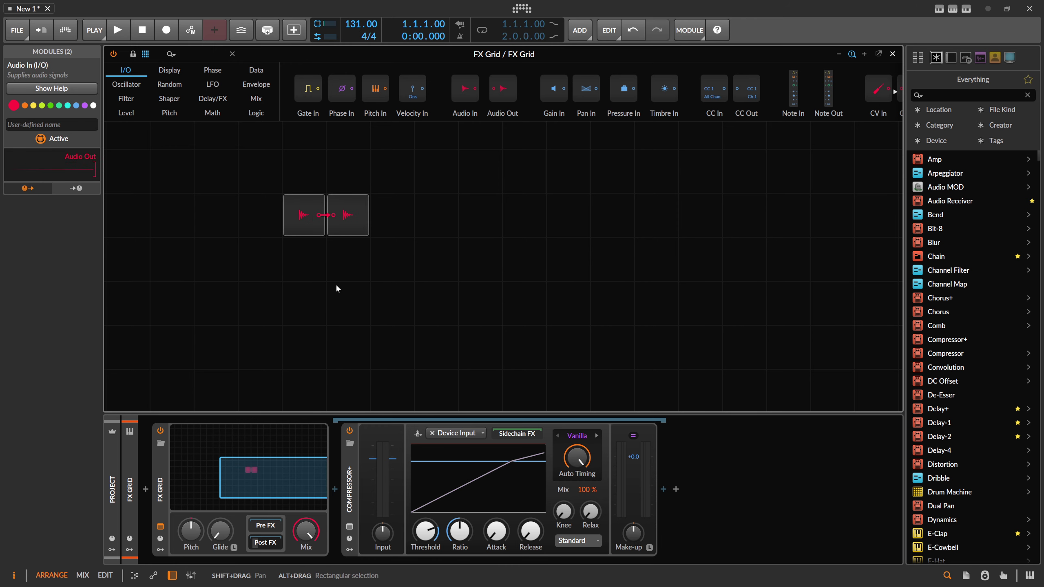
scroll(385, 267, down, 3)
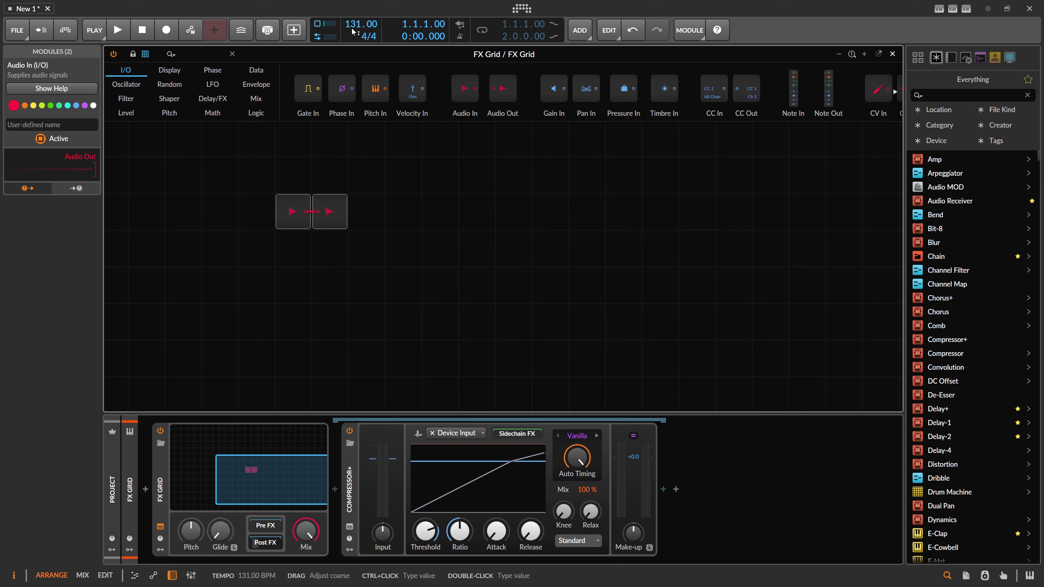
Step: Add a Constant module below the audio modules and set its value to 131
click(171, 56)
text(const)
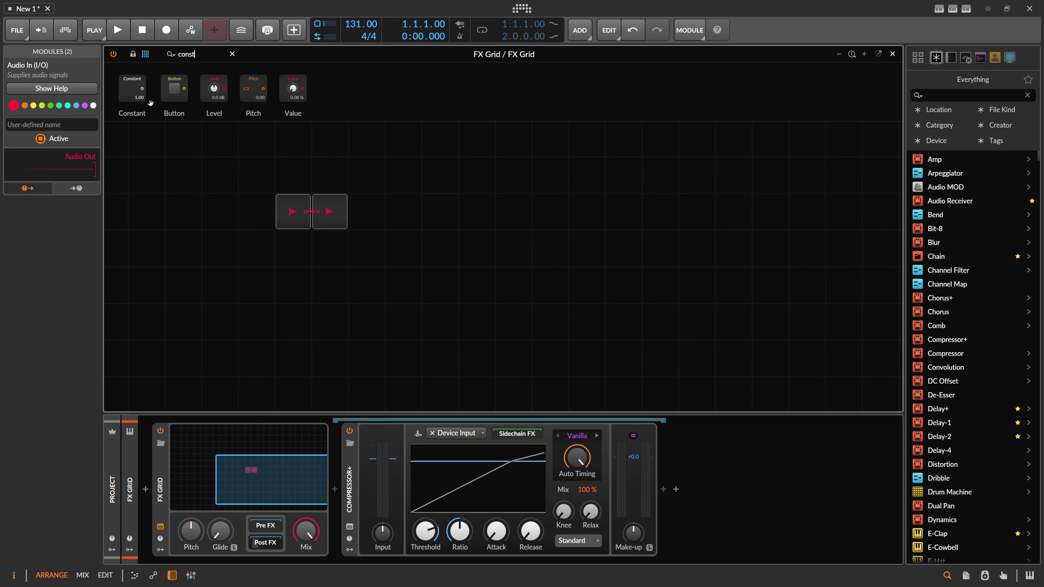
drag(151, 103, 334, 288)
double_click(338, 296)
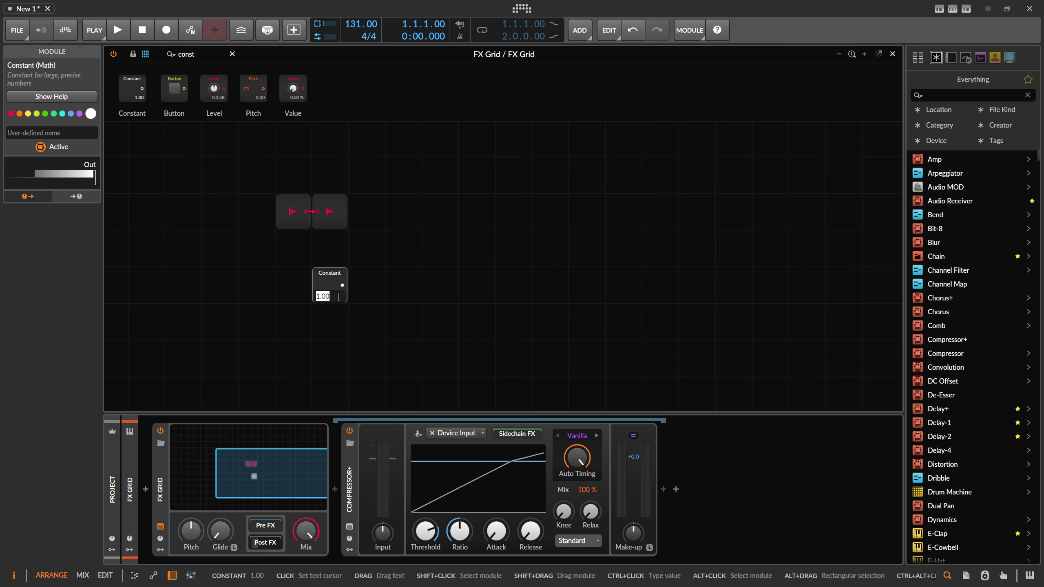
text(16)
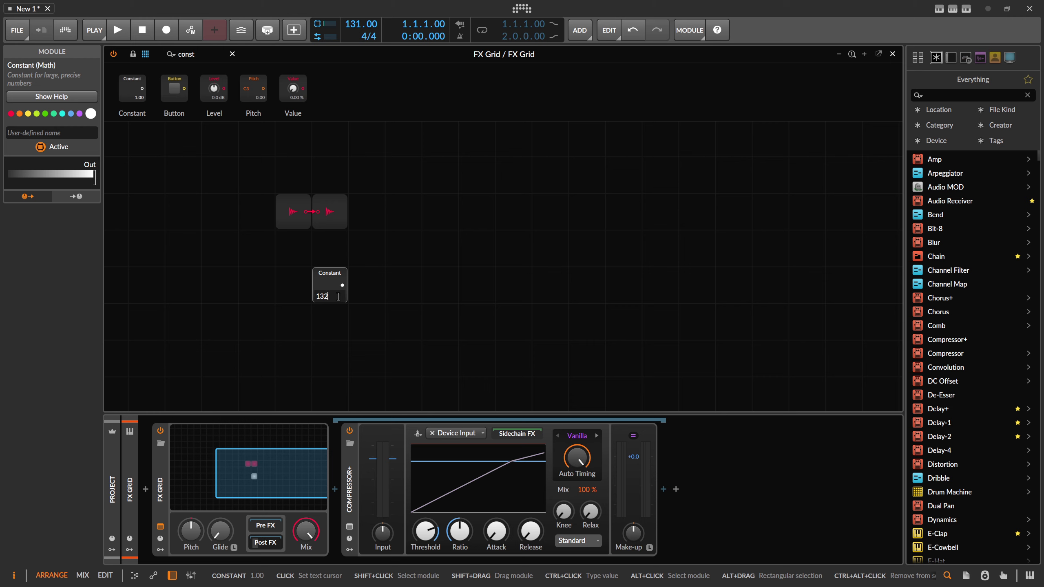
key(Return)
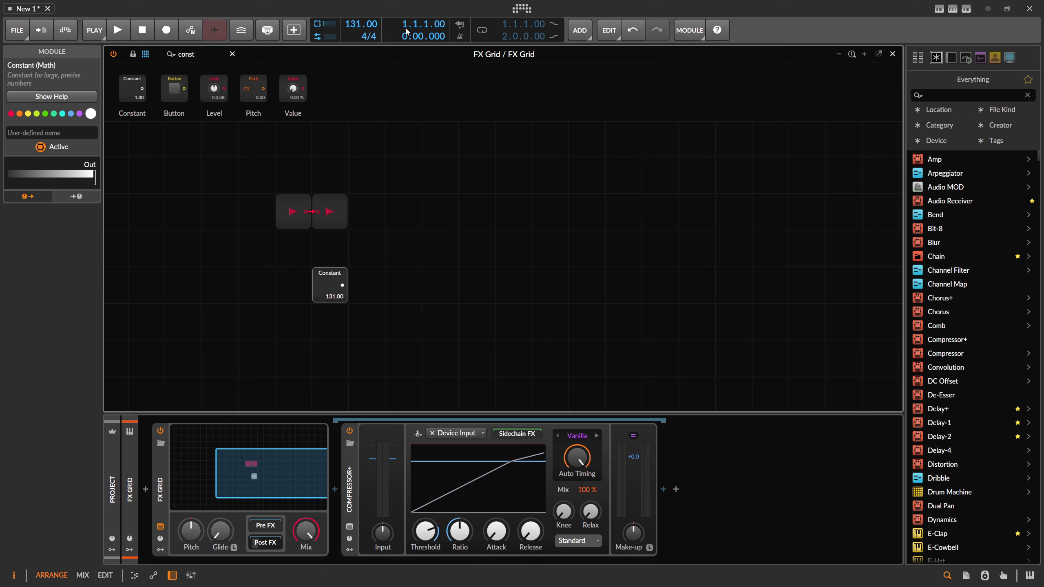
Step: Lower the project tempo to 121 BPM and delete the Constant module from the patch
drag(357, 27, 356, 35)
key(Delete)
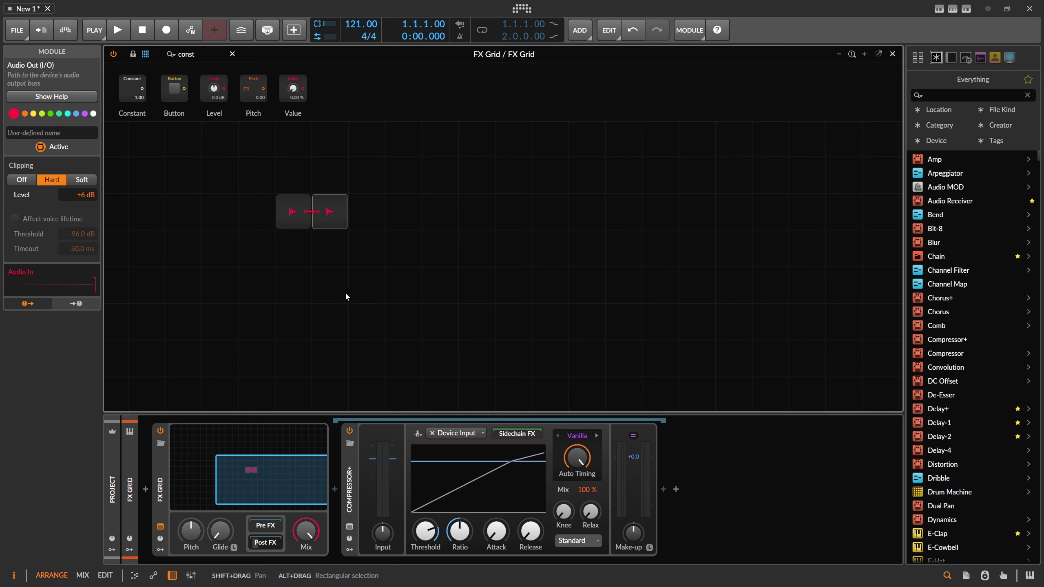
Step: Find the Transport module and add it to the grid below the audio modules
text(tra)
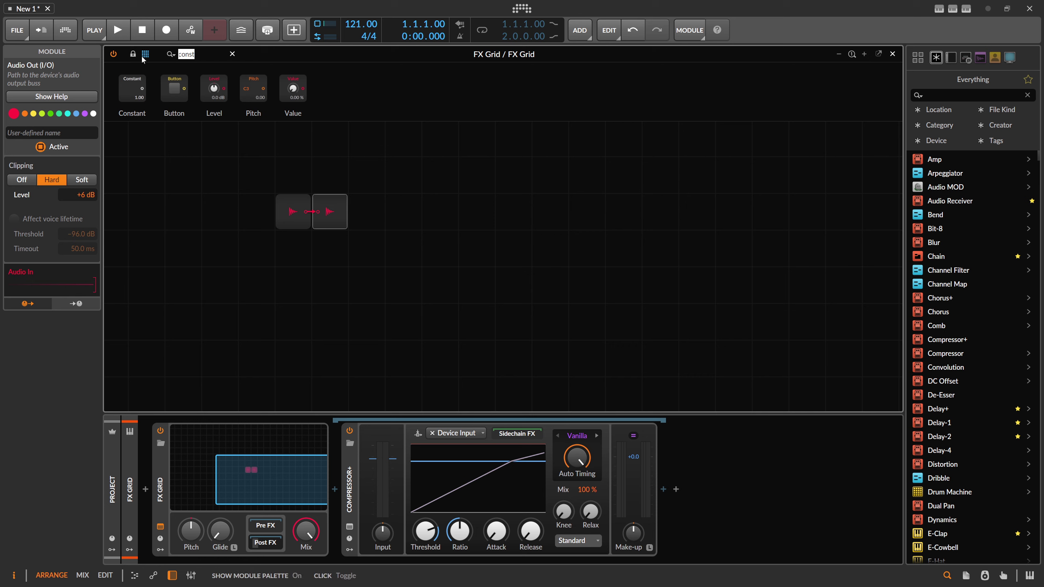
text(ns)
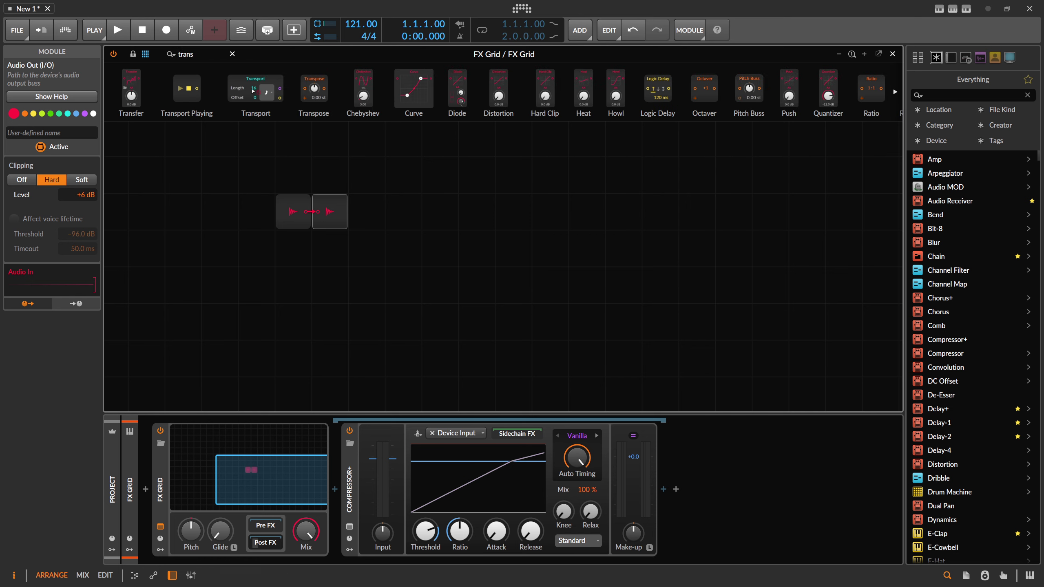
drag(255, 88, 348, 324)
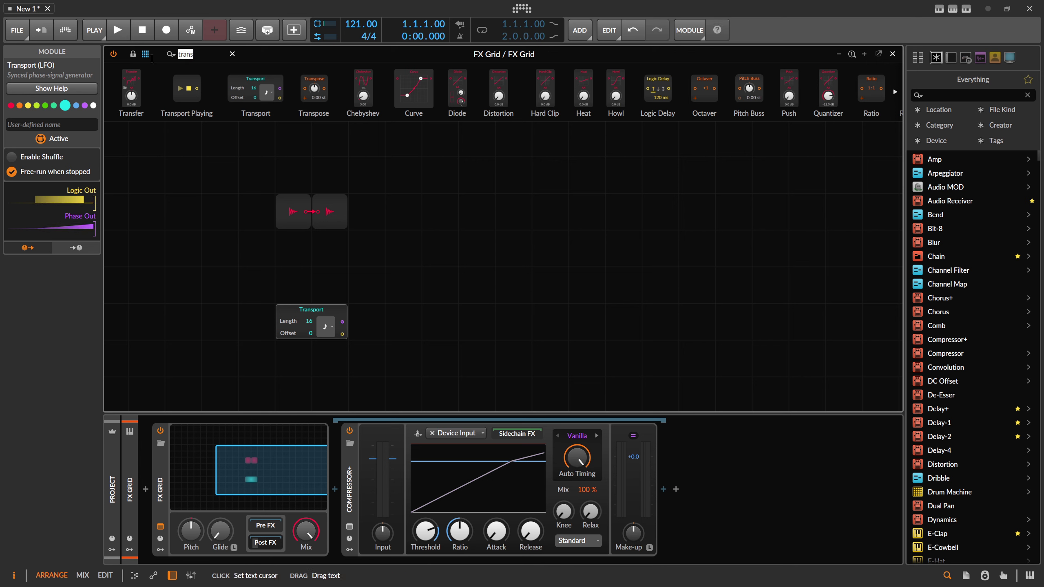
Step: Attach an Oscilloscope in Slow mode to the Transport's phase output and widen it
text(osc)
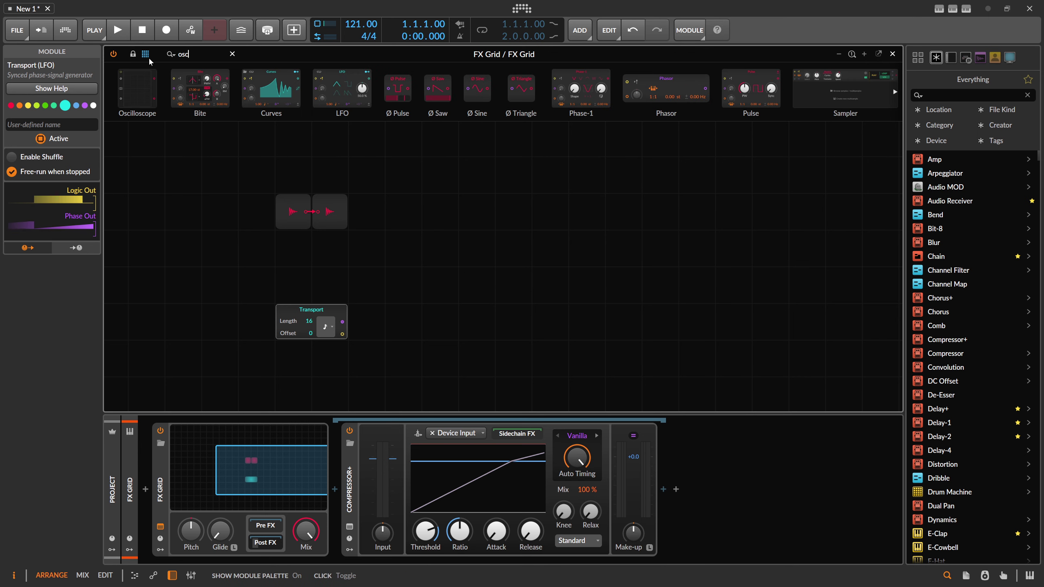
drag(137, 89, 371, 324)
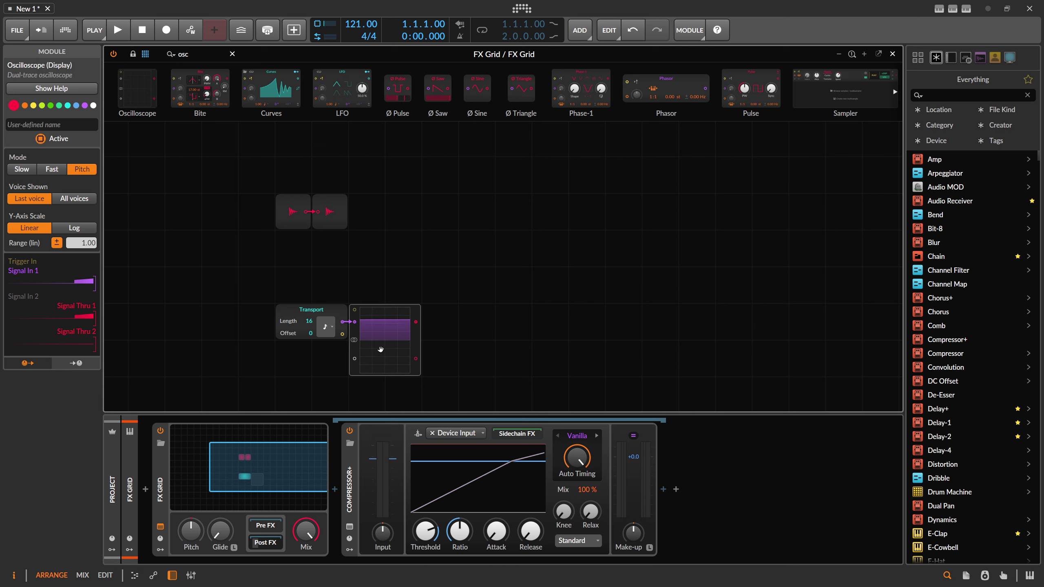
click(52, 169)
click(21, 169)
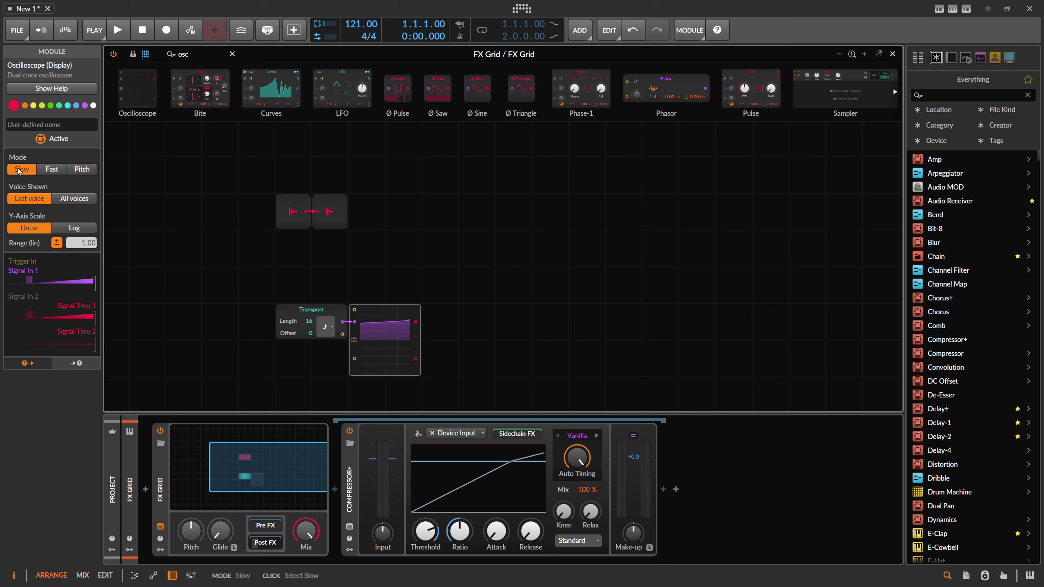
drag(420, 342, 470, 346)
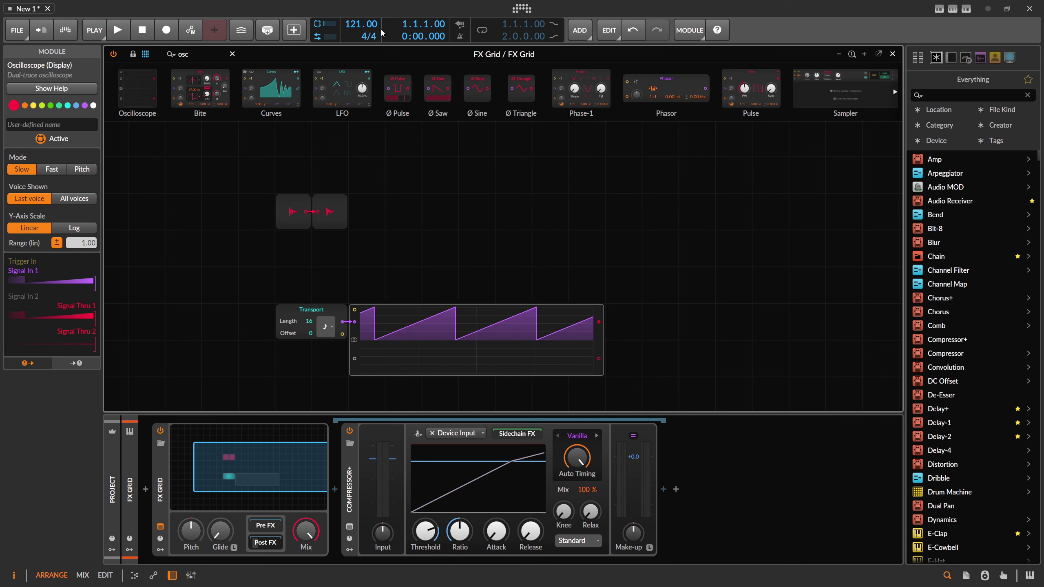
Step: Raise the project tempo to 191 BPM and on to 383 BPM to compare the Transport's phase speed
drag(359, 27, 358, 32)
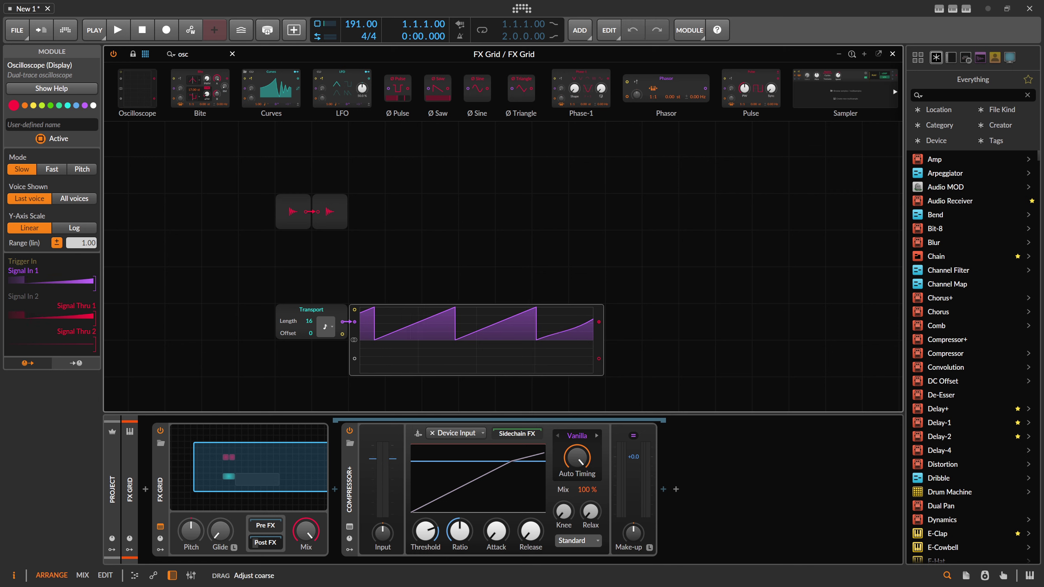
drag(355, 26, 355, 23)
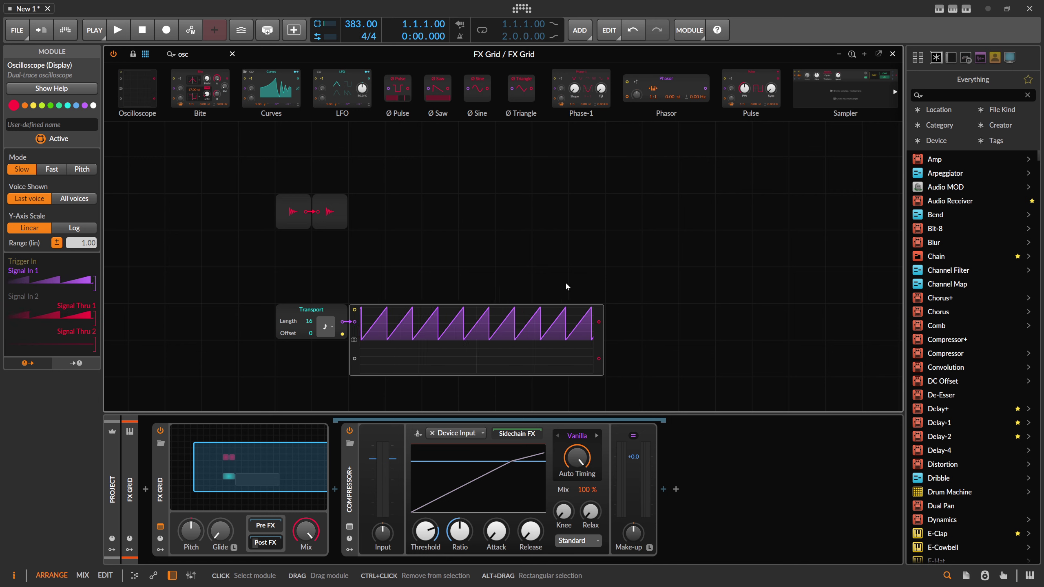
Step: Set the project tempo to 120 BPM
double_click(361, 24)
text(120)
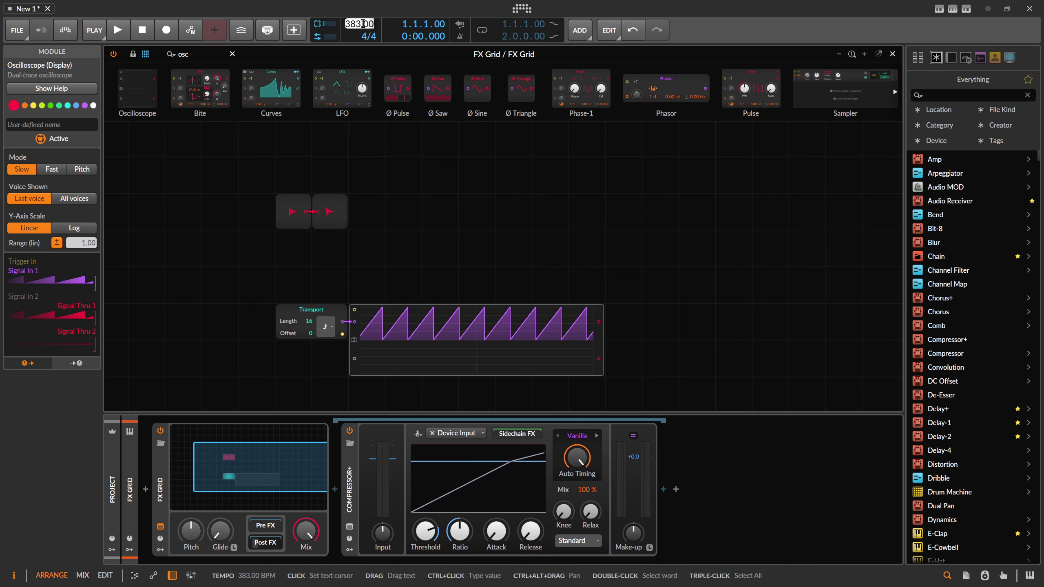
key(Return)
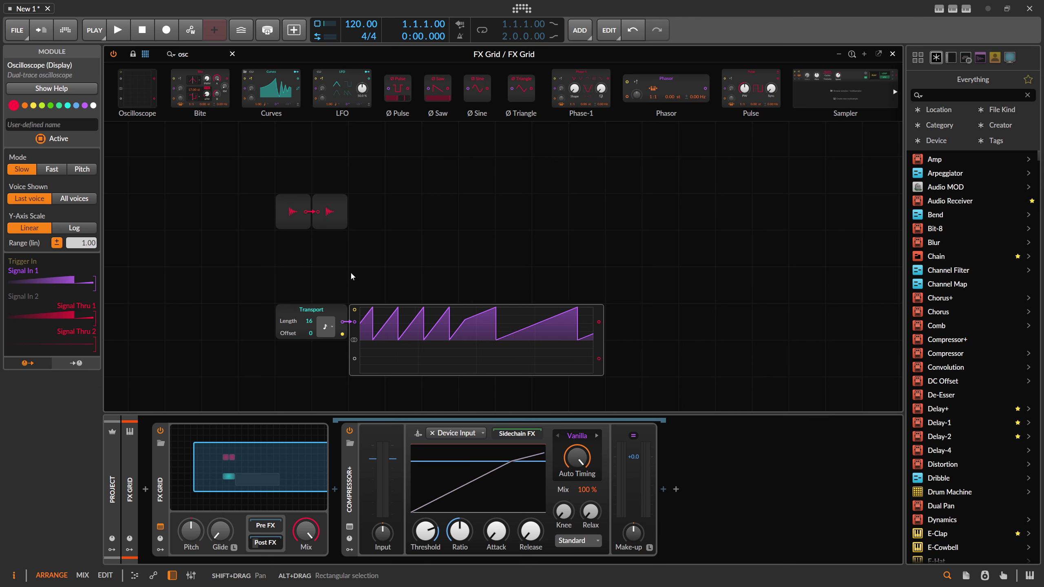
Step: Narrow the Oscilloscope beside the Transport to less than half its width
drag(368, 278, 351, 259)
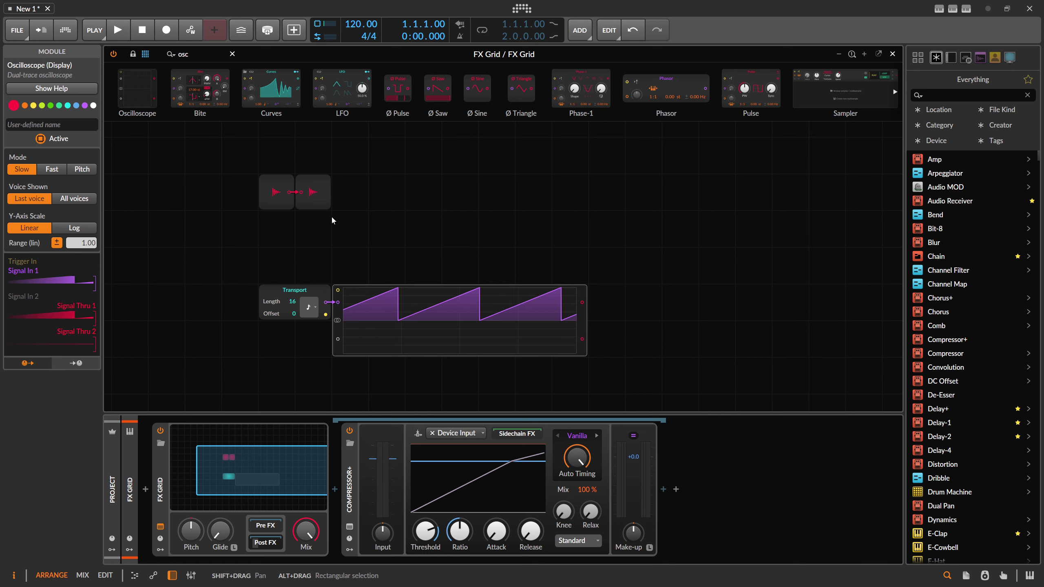
drag(360, 256, 343, 236)
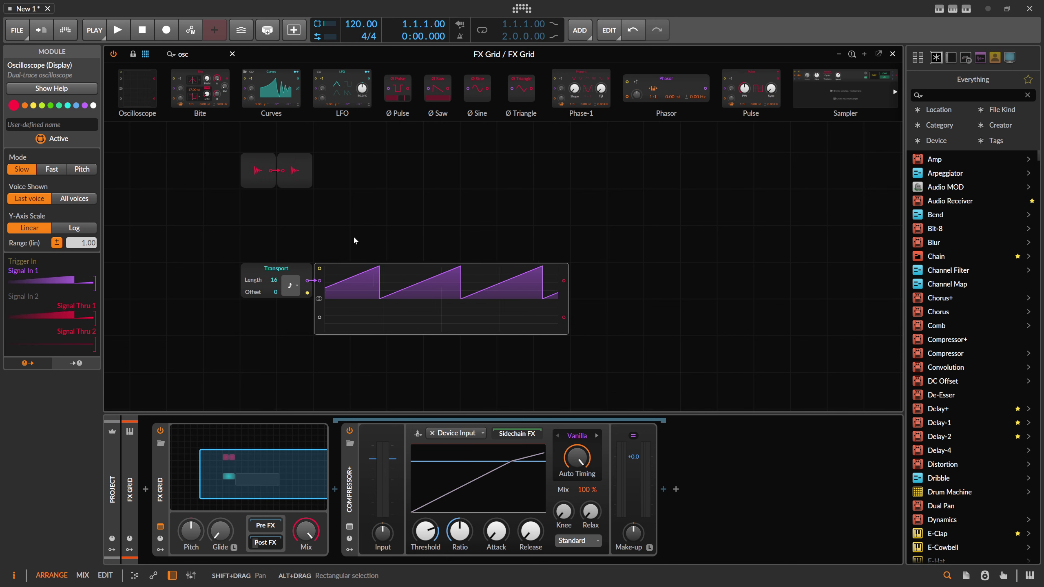
drag(567, 299, 420, 298)
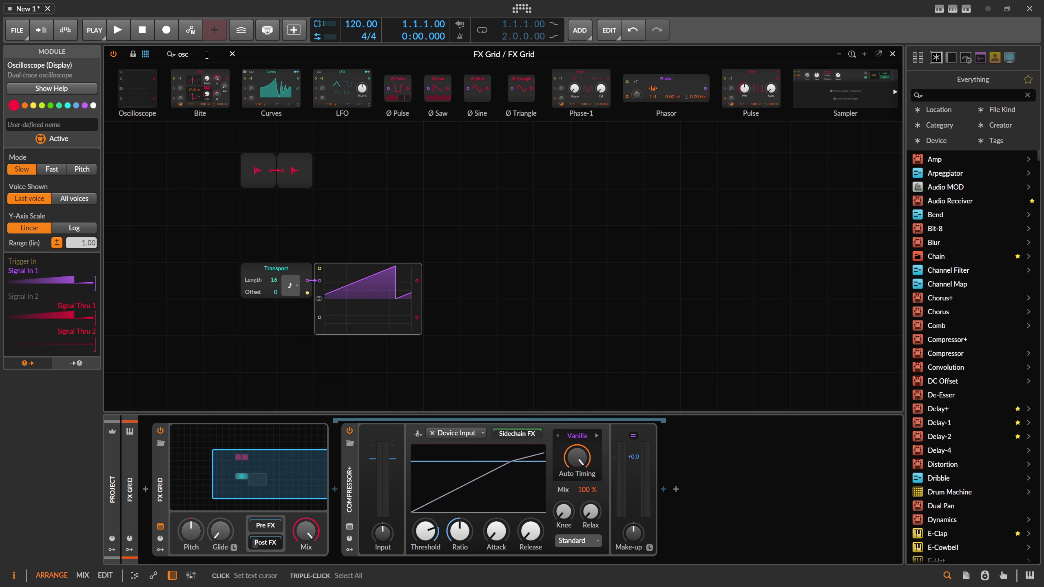
Step: Add an Ø Sine module beyond the Oscilloscope and connect the Oscilloscope's Signal Thru 1 to its phase input
click(183, 54)
key(BackSpace)
text(sine)
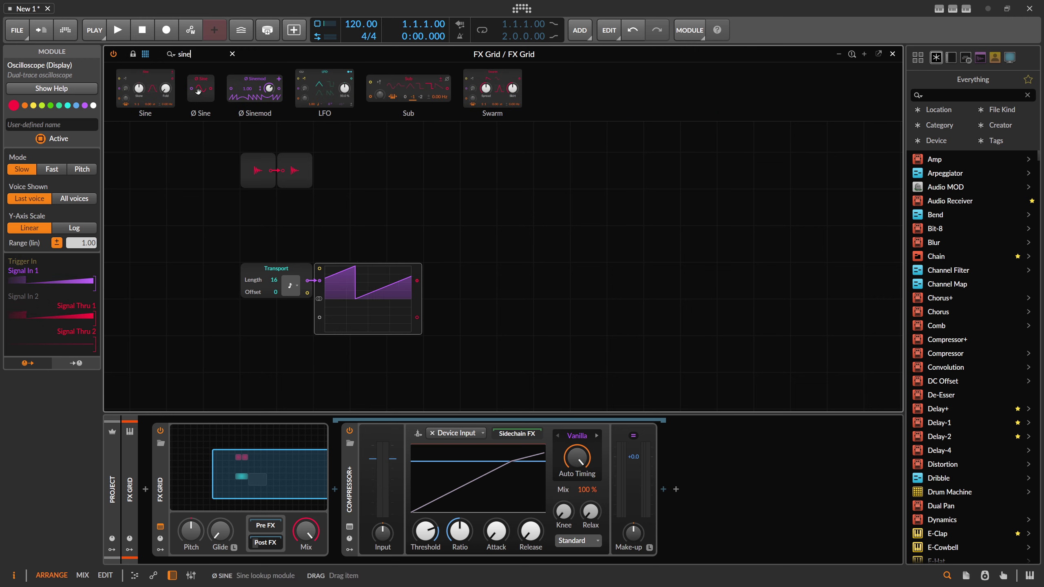
drag(200, 89, 489, 275)
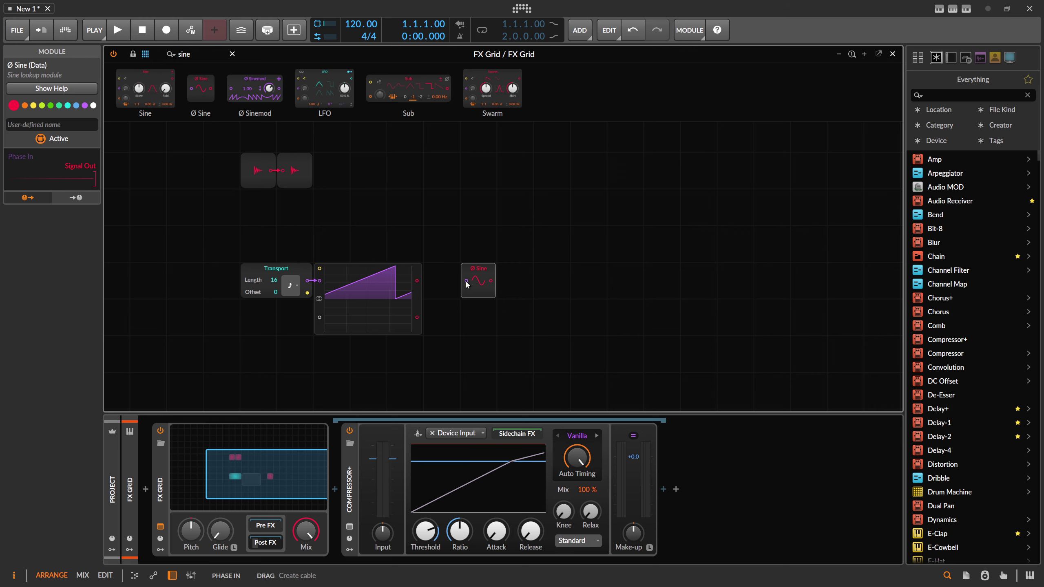
key(plus)
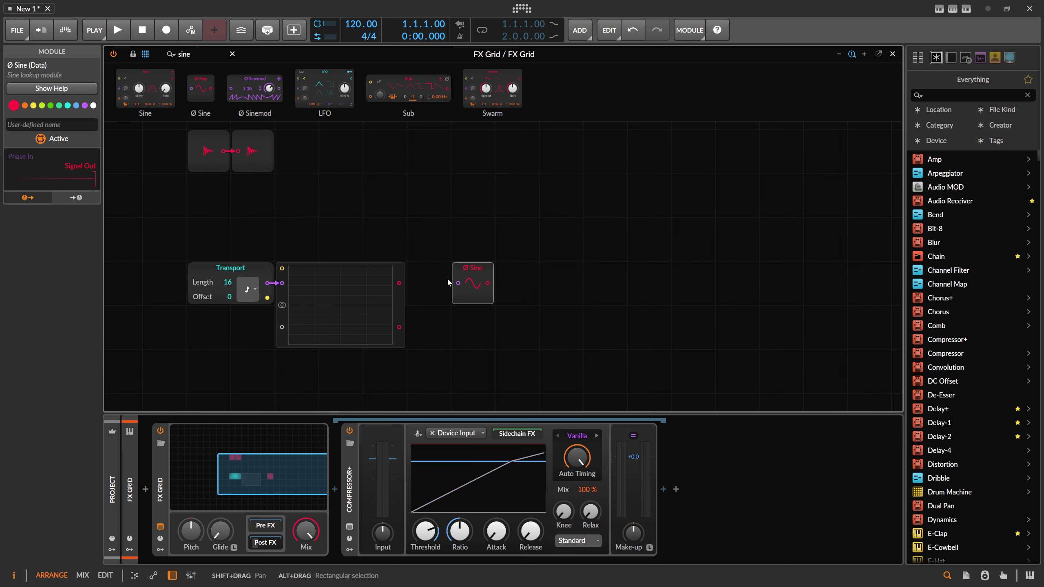
drag(423, 272, 475, 280)
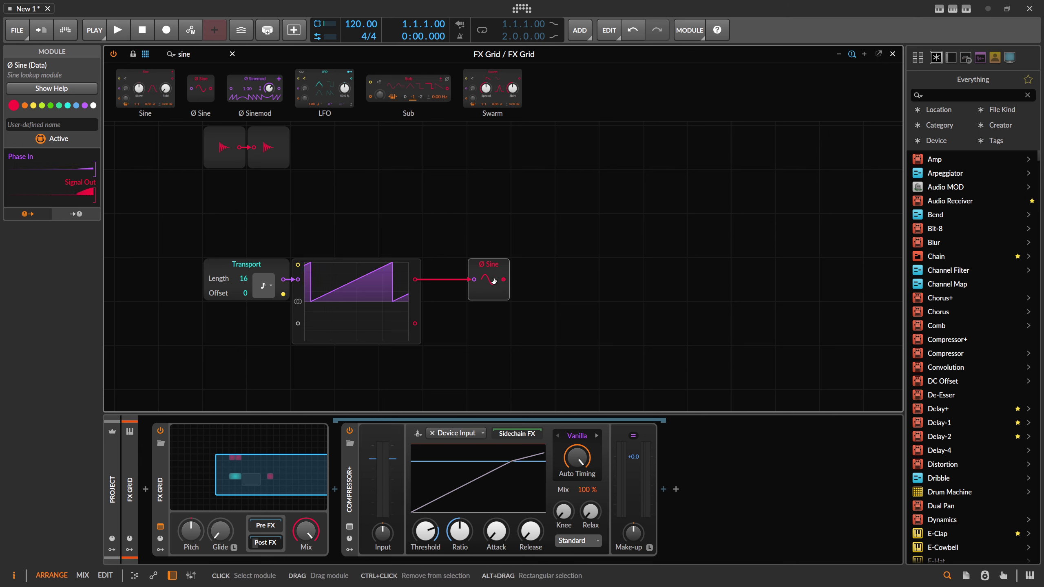
Step: Duplicate the Oscilloscope to the far side of Ø Sine and connect the Ø Sine output to its first signal input
click(297, 312)
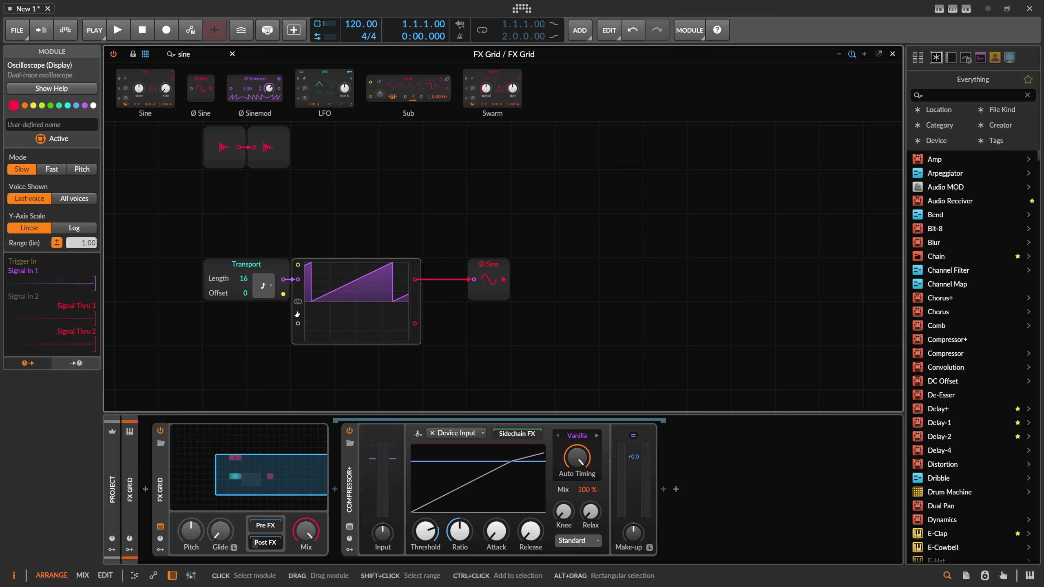
key(ctrl+c)
click(578, 281)
key(ctrl+v)
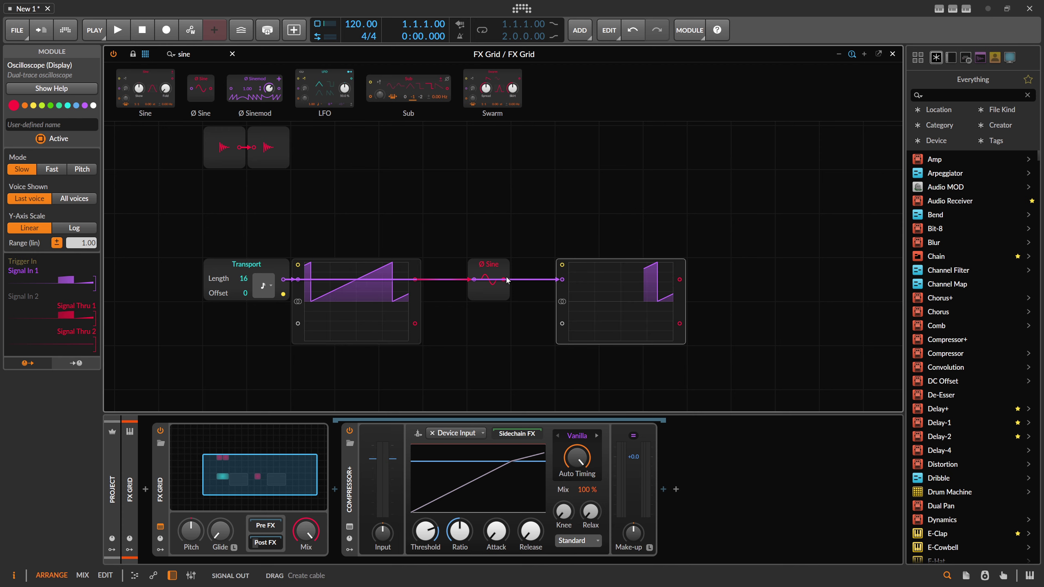
drag(504, 279, 562, 280)
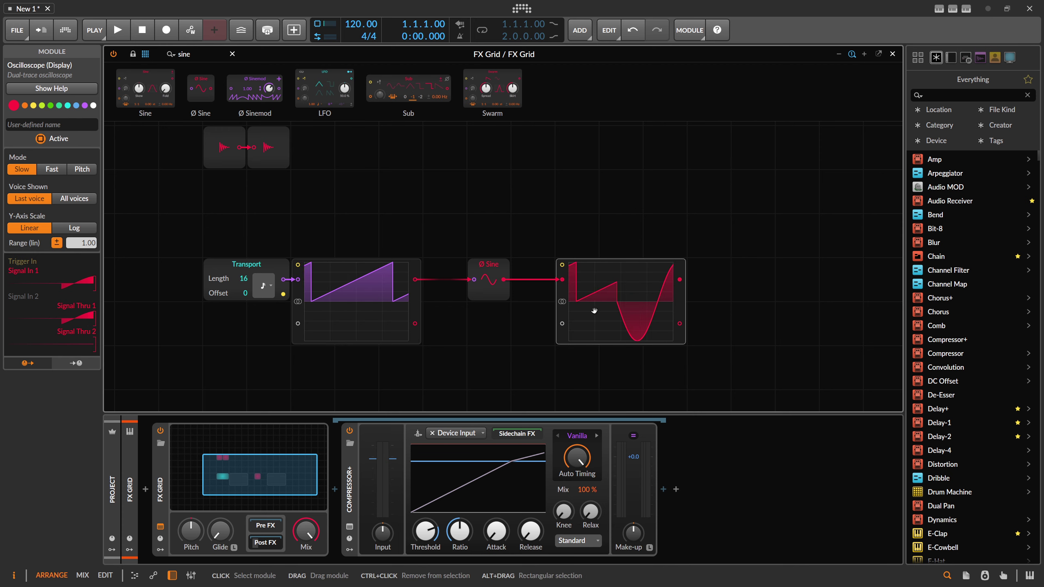
Step: Try Pitch mode on the duplicated Oscilloscope and return it to Slow mode
click(82, 170)
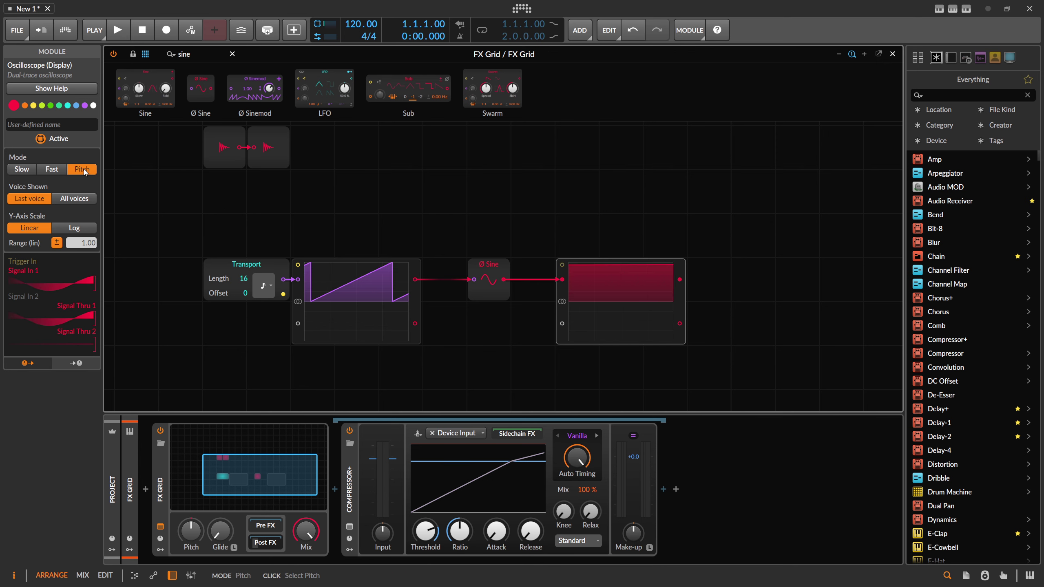
click(23, 170)
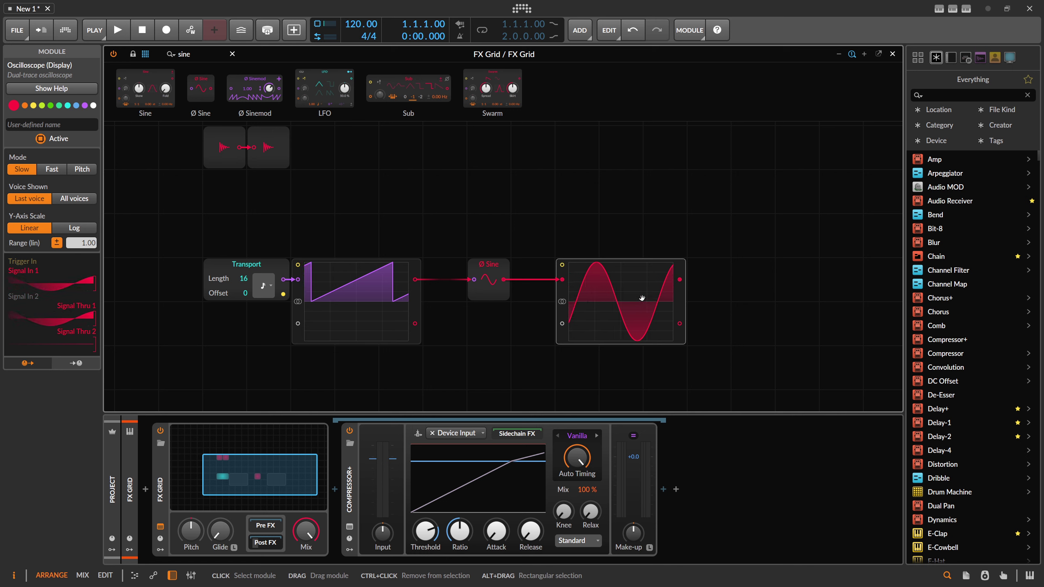
Step: Move Ø Sine against the first Oscilloscope, shift the second Oscilloscope away, and add Zero Crossings below the gap, fed by the Ø Sine output
click(478, 270)
drag(477, 270, 434, 272)
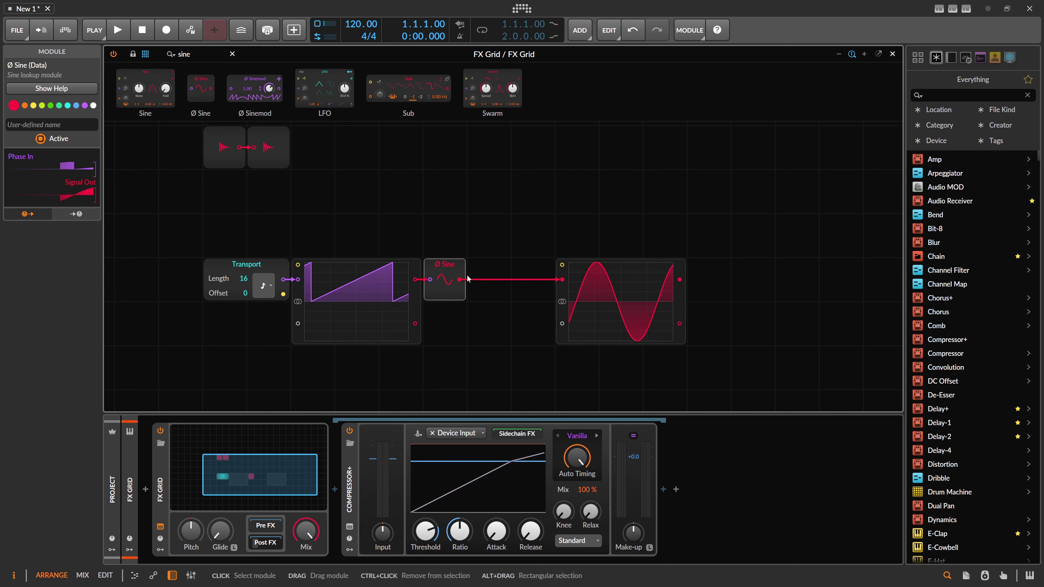
drag(561, 292, 605, 292)
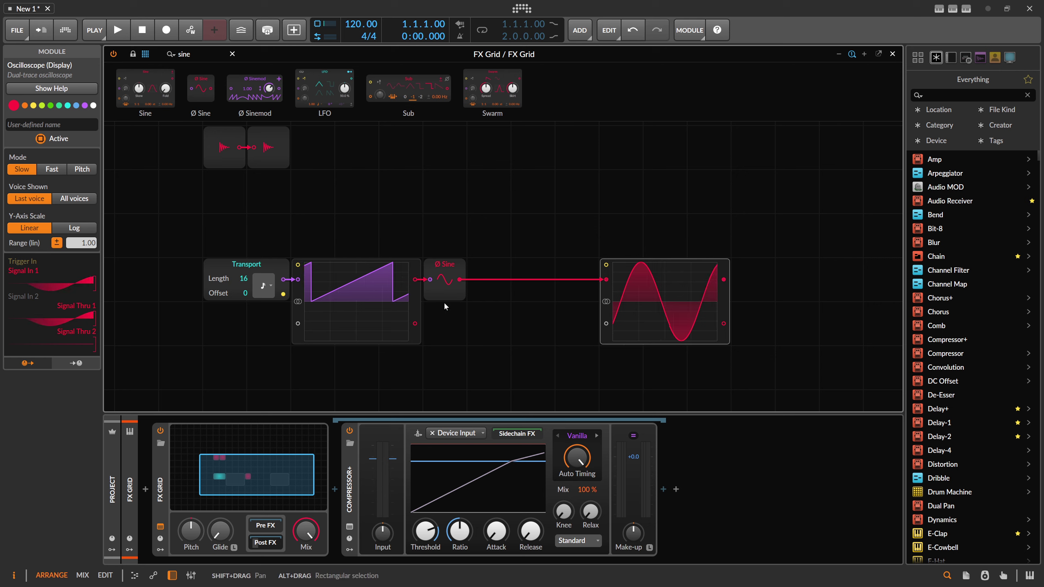
drag(202, 54, 508, 265)
text(zero)
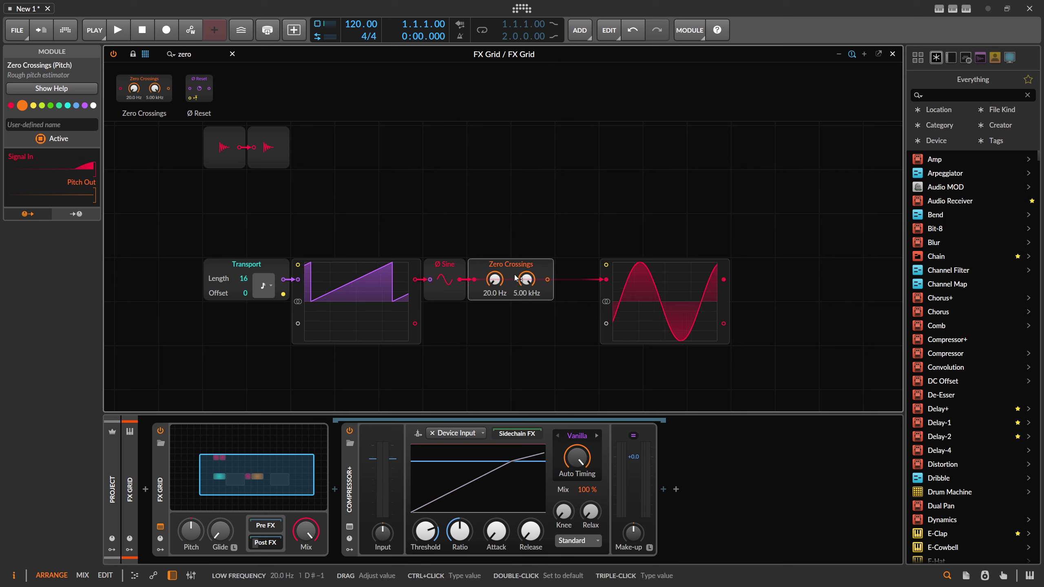
drag(512, 270, 512, 313)
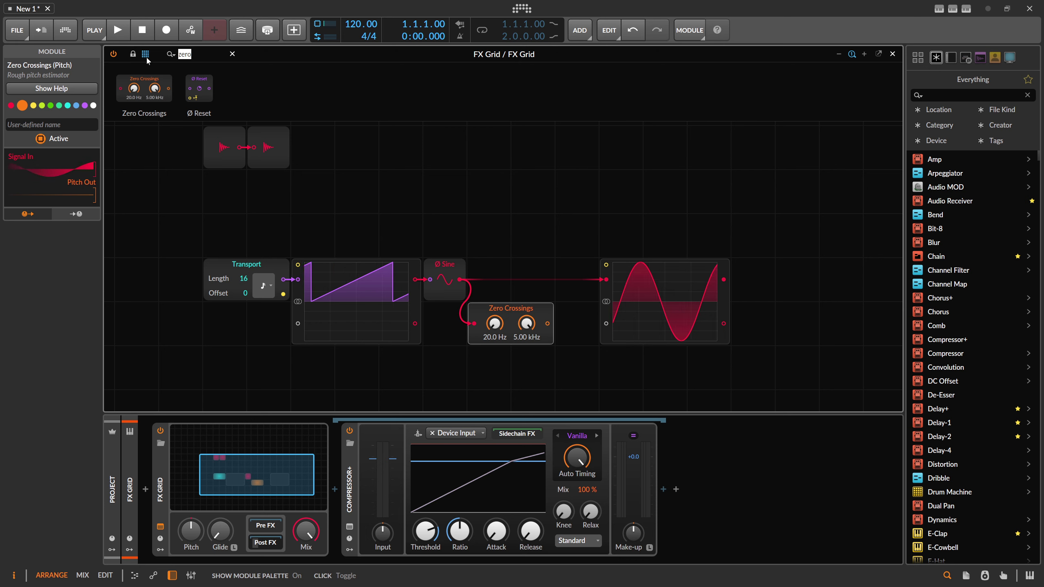
Step: Add a Value Readout below Zero Crossings, set it to Hz, and connect the Zero Crossings pitch output to it
text(read)
drag(144, 88, 620, 391)
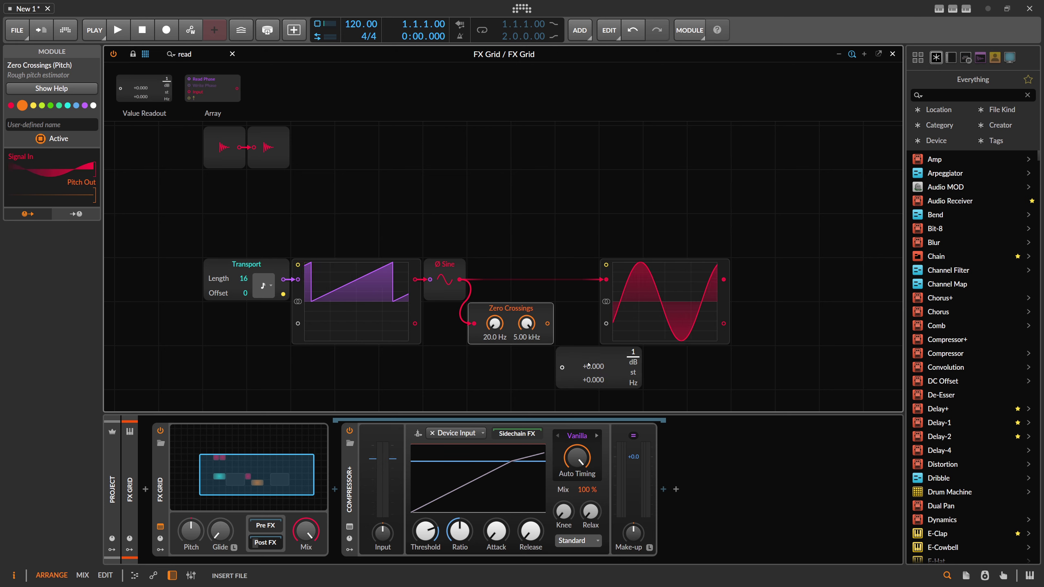
click(634, 373)
click(633, 383)
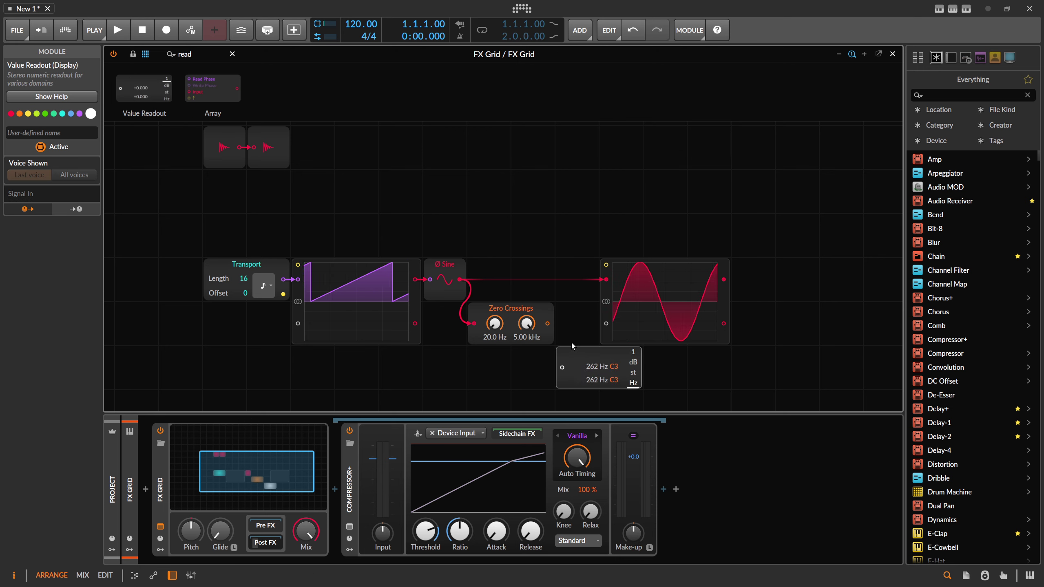
drag(547, 324, 562, 368)
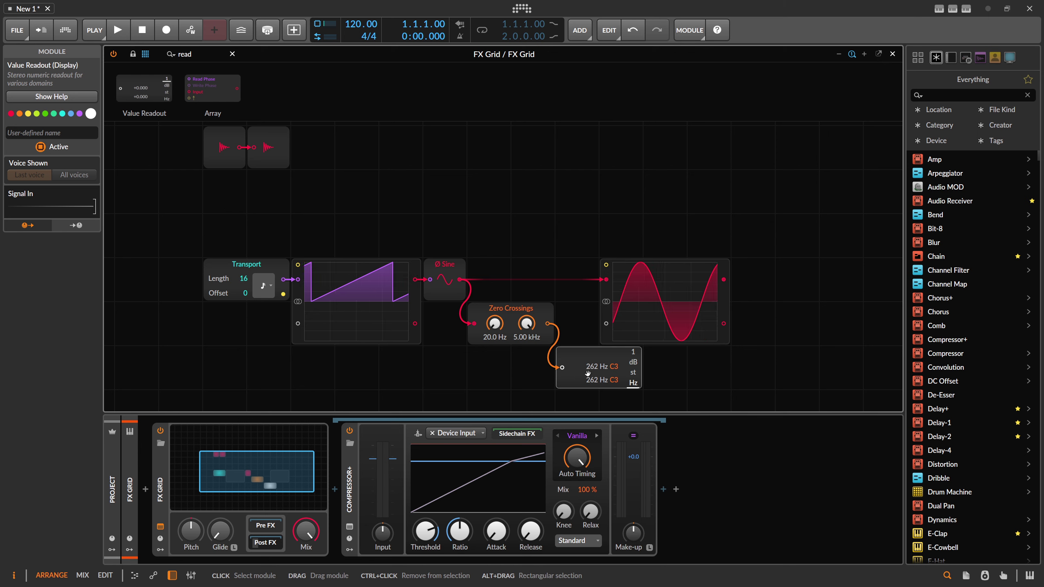
click(501, 315)
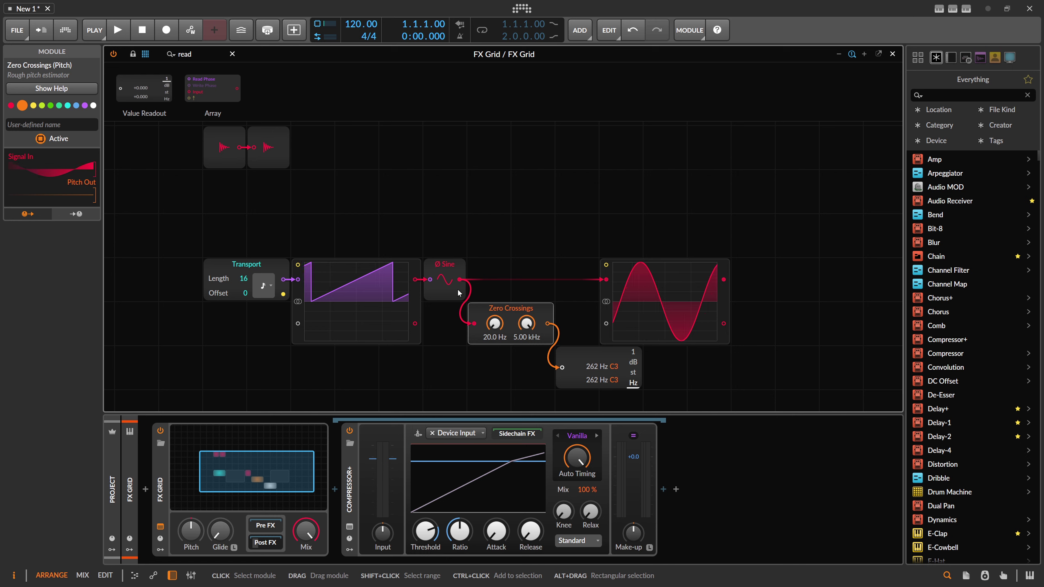
Step: Shift Ø Sine and the modules after it one slot along and insert a Multiply module between the first Oscilloscope and Ø Sine
drag(774, 383, 490, 273)
drag(514, 237, 457, 217)
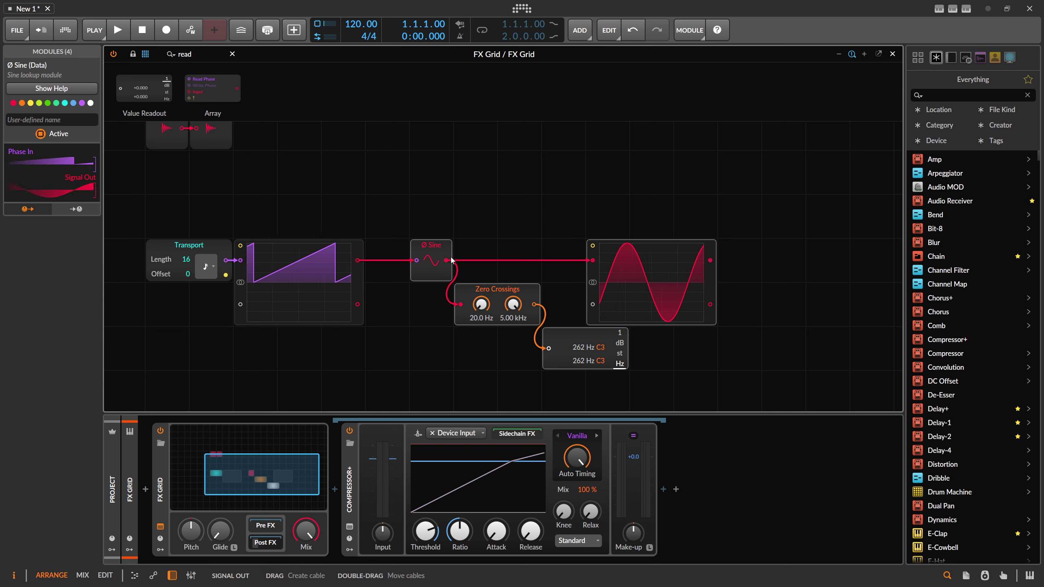
drag(198, 54, 125, 54)
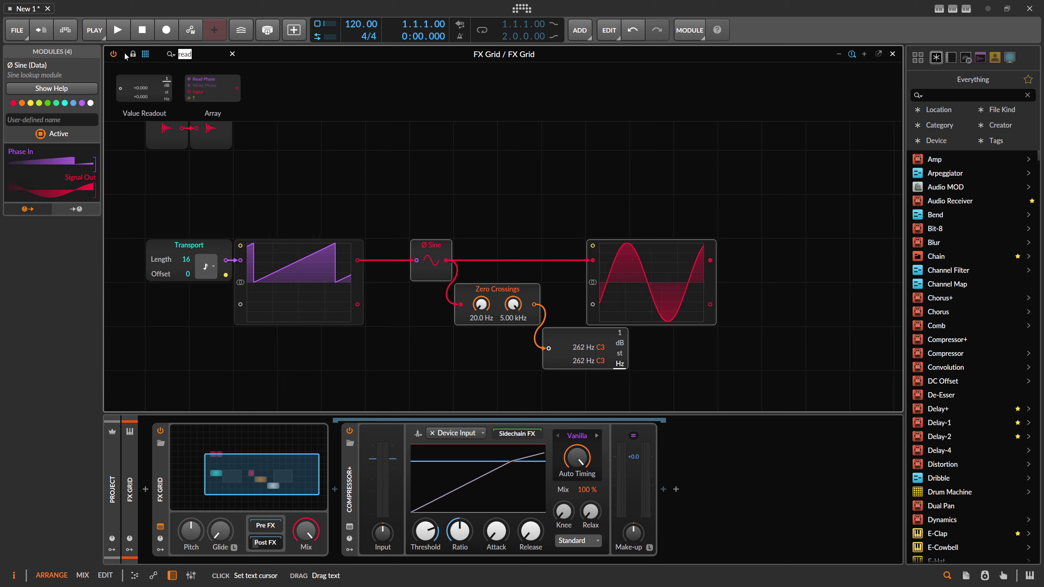
text(r)
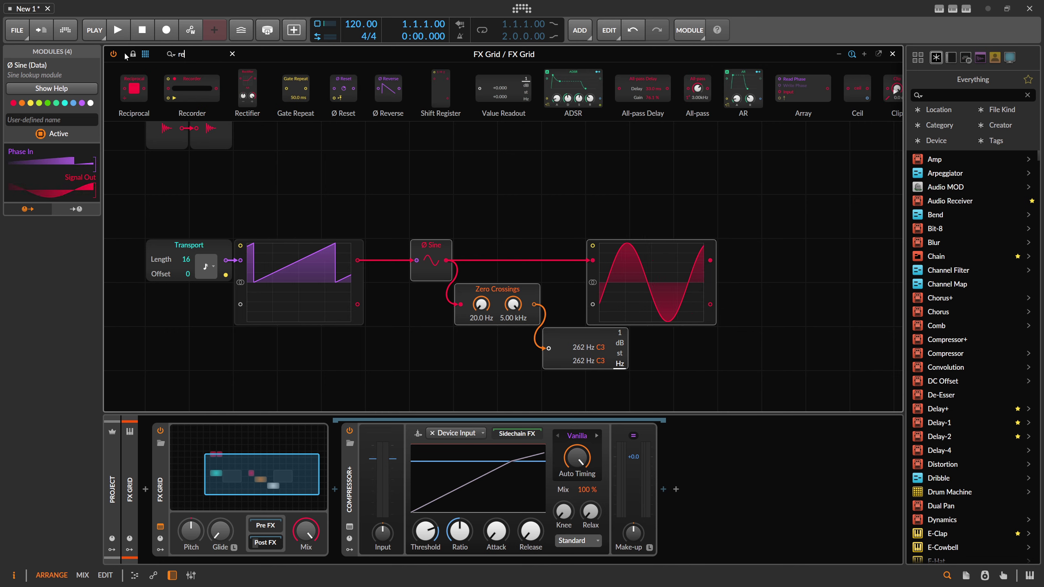
key(BackSpace)
text(mul)
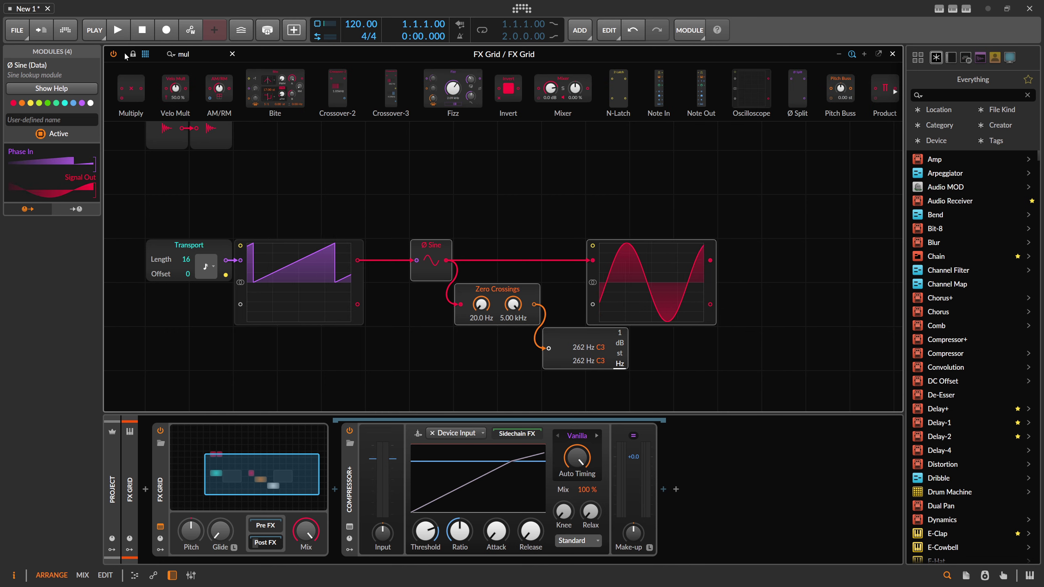
drag(129, 87, 375, 255)
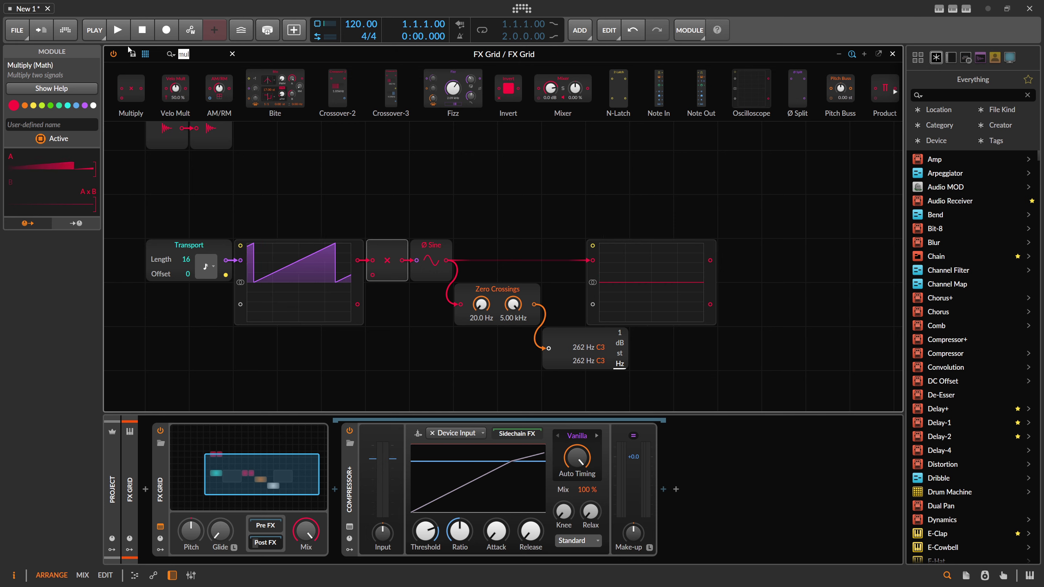
Step: Add a Constant module below Multiply and connect its output to Multiply's second input
key(BackSpace)
key(BackSpace)
key(BackSpace)
text(const)
drag(132, 88, 372, 275)
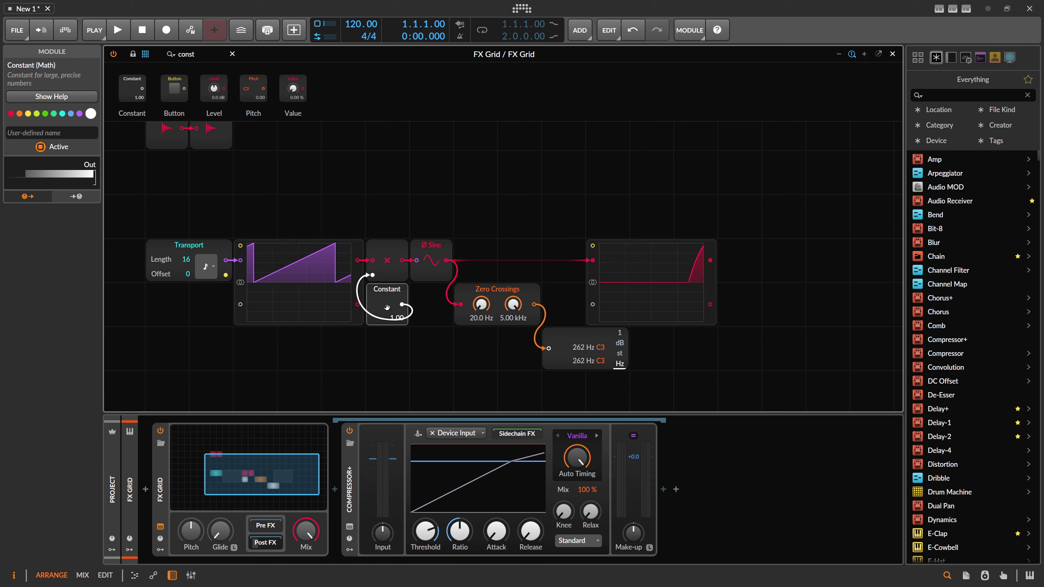
Step: Move the Constant module one row further down and raise its value to 259
drag(390, 321, 390, 283)
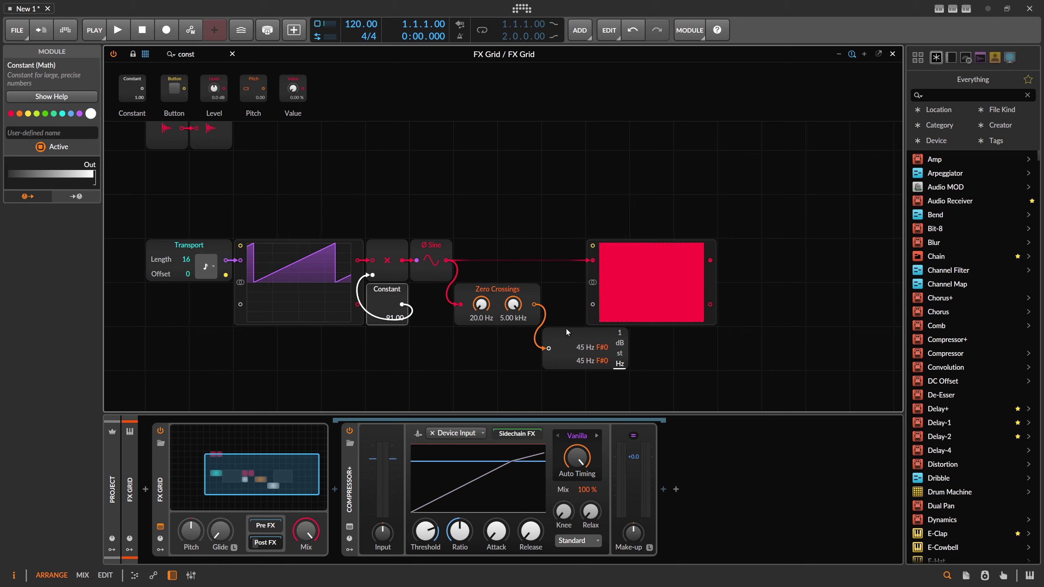
drag(393, 317, 390, 352)
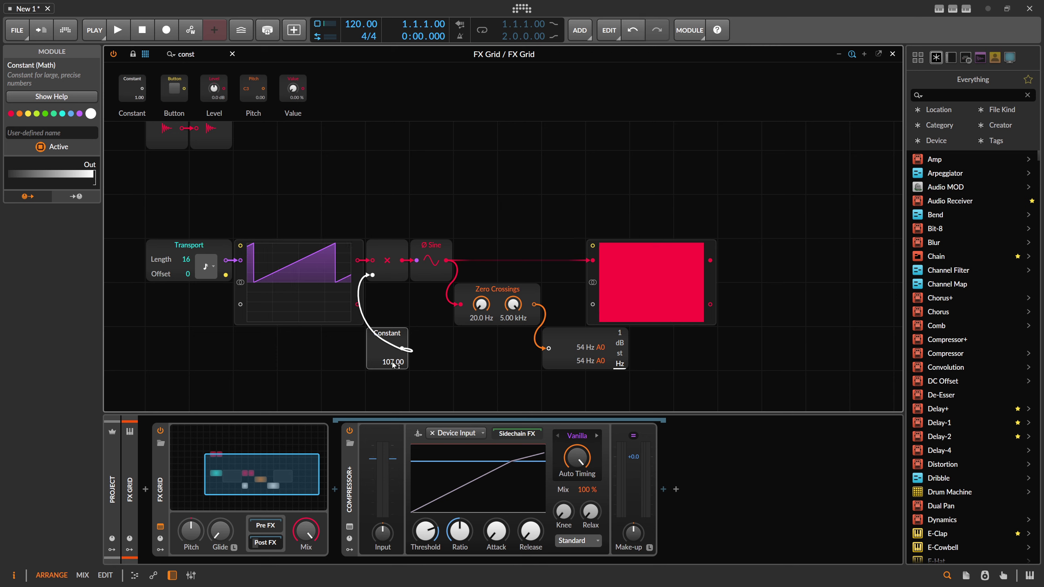
drag(389, 361, 388, 358)
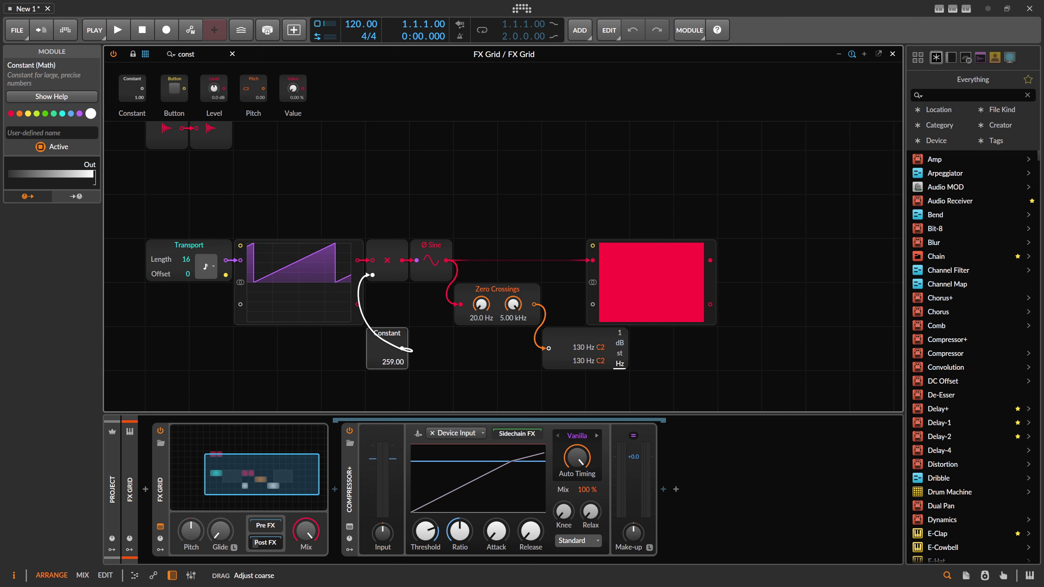
drag(388, 363, 388, 361)
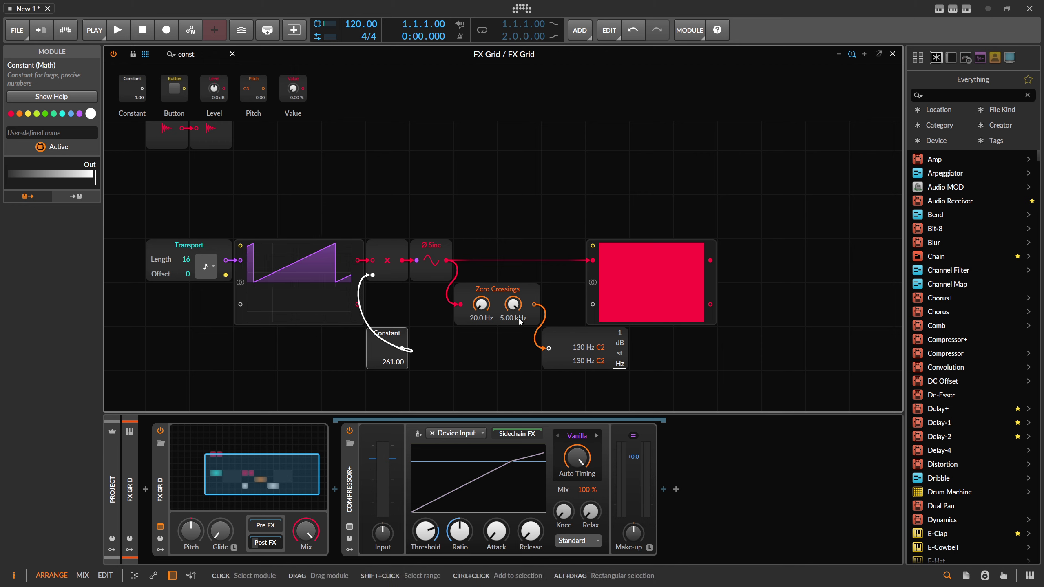
click(508, 290)
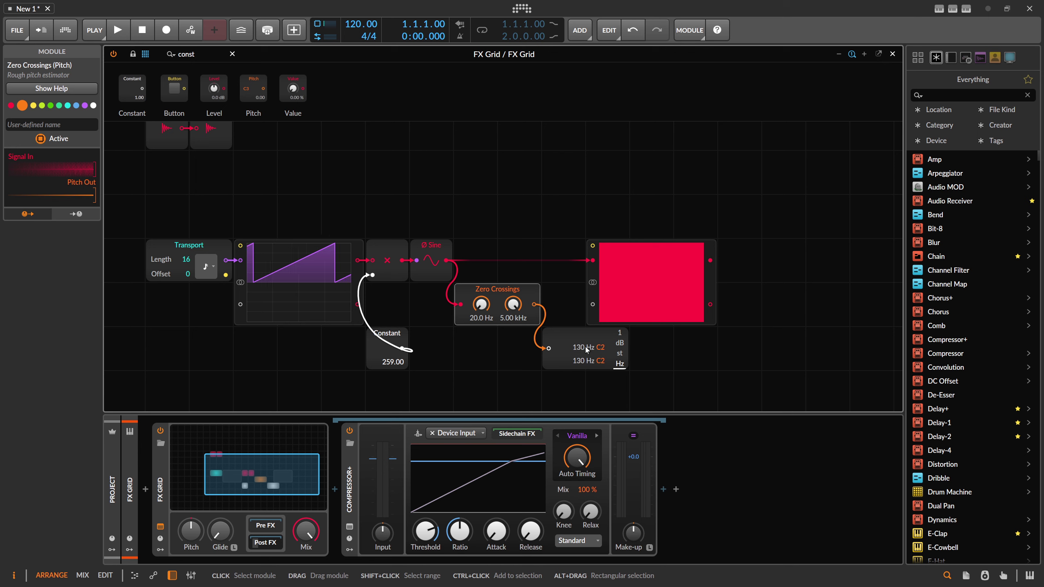
Step: Delete the second Oscilloscope and move Zero Crossings up beside Ø Sine
drag(597, 292, 594, 204)
key(Delete)
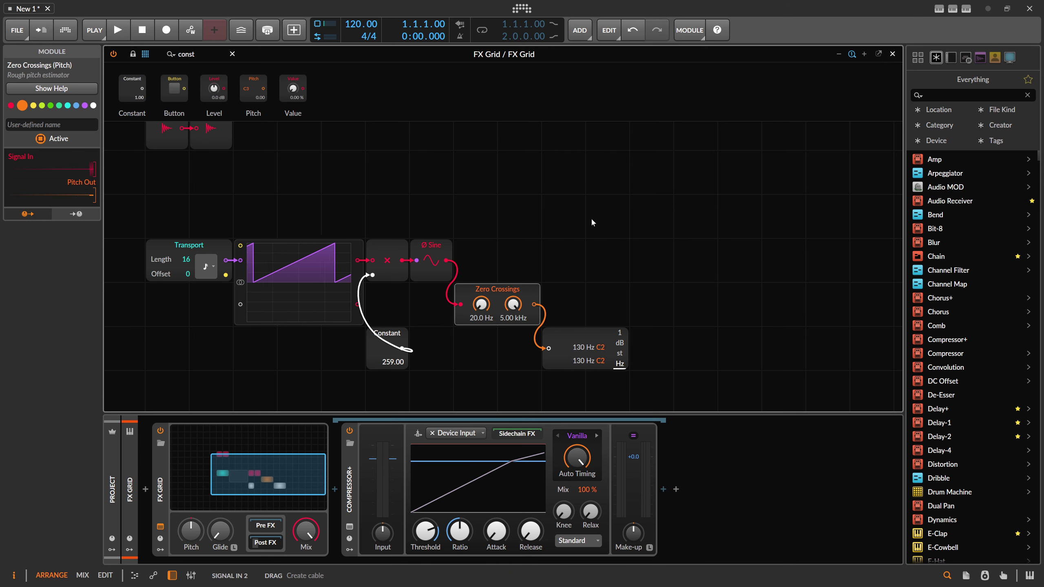
drag(532, 287, 531, 243)
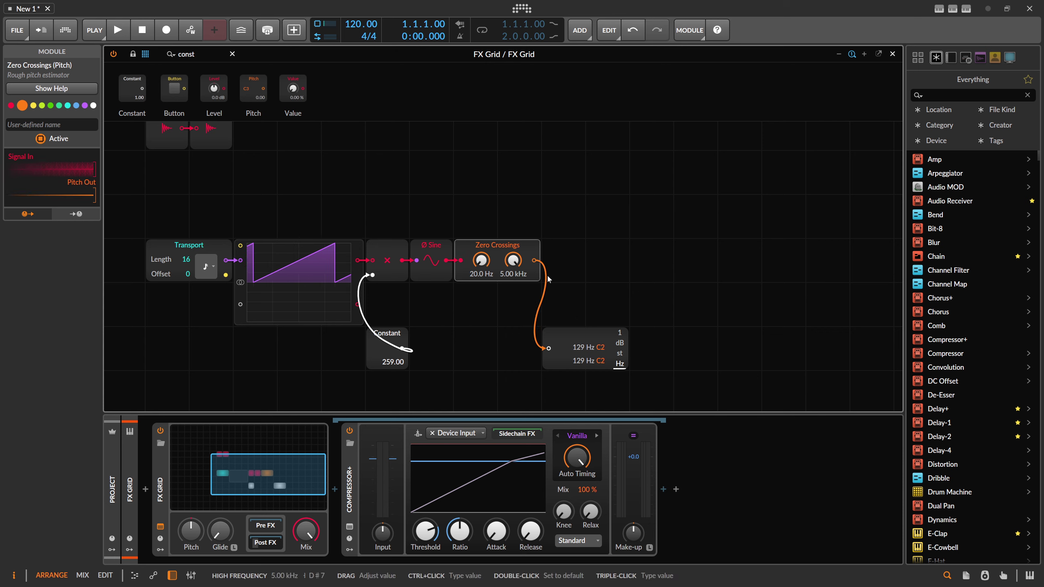
drag(591, 281, 421, 251)
click(576, 277)
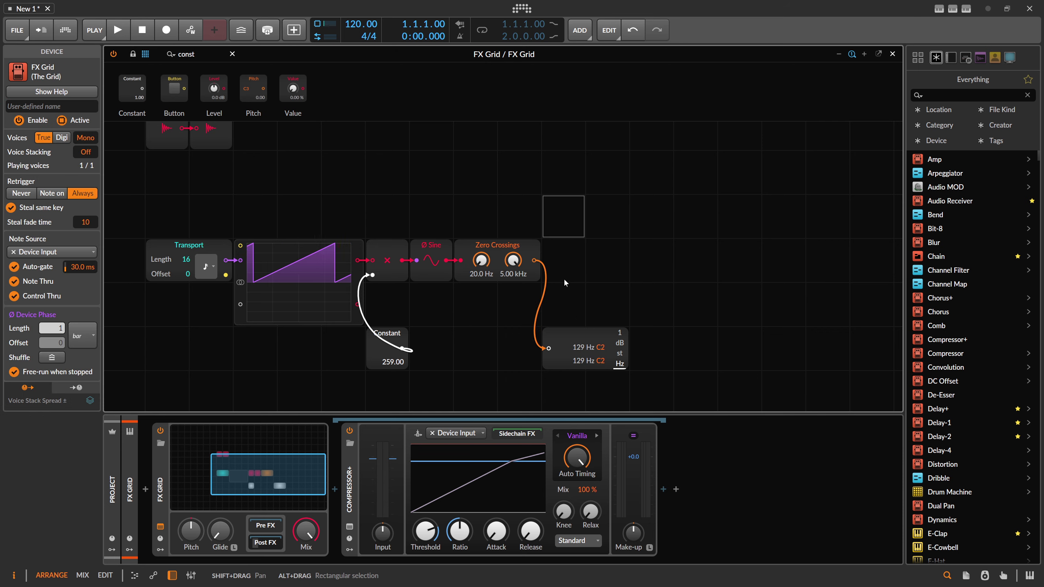
click(584, 335)
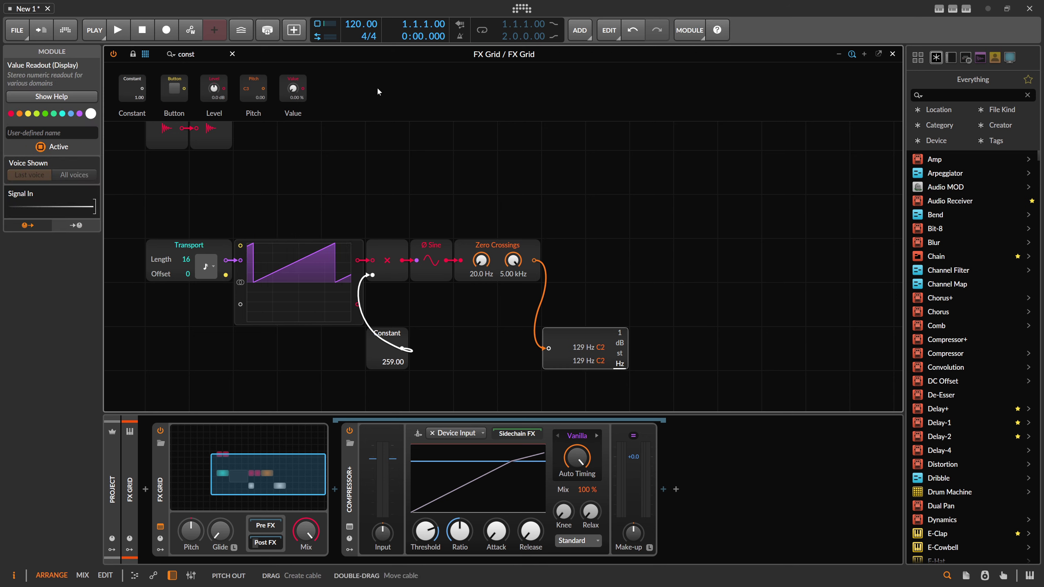
Step: Add a Pitch → Freq module directly after Zero Crossings, fed by its pitch output
click(164, 58)
key(BackSpace)
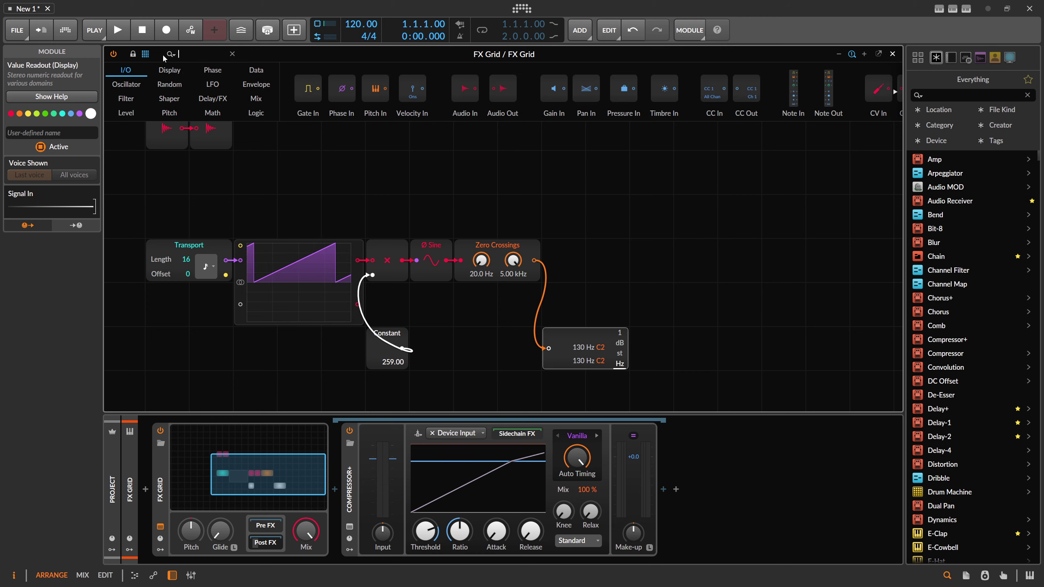
text(hz)
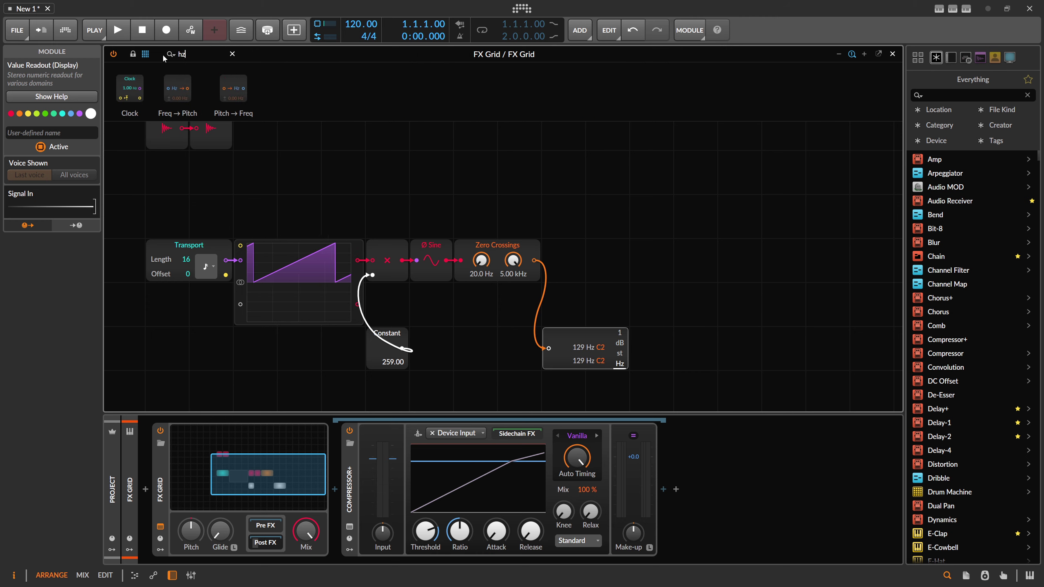
drag(233, 88, 550, 260)
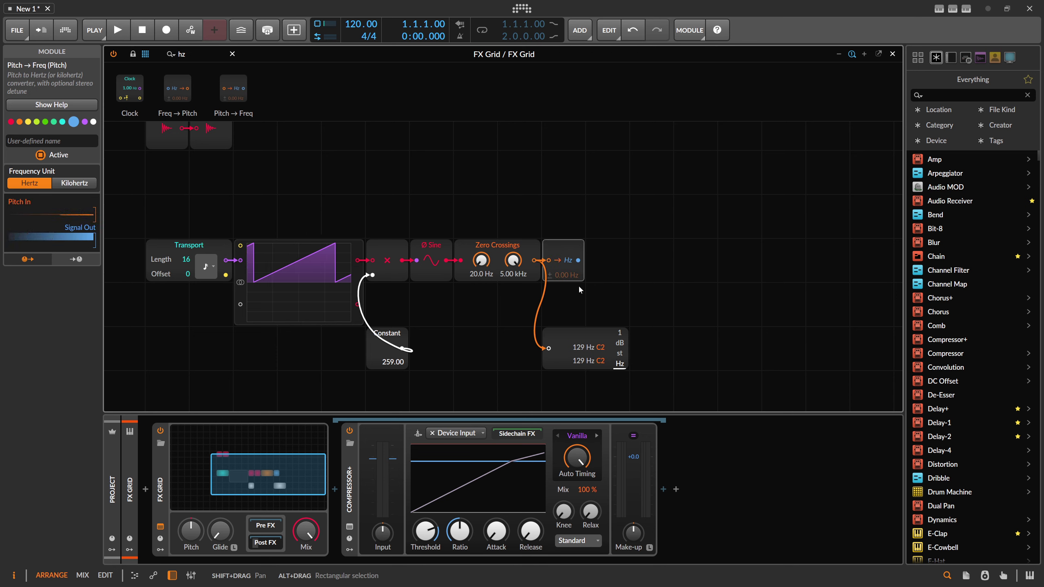
Step: Set the Value Readout to unit 1, move it beyond Pitch → Freq, and feed it from the Pitch → Freq output
click(583, 350)
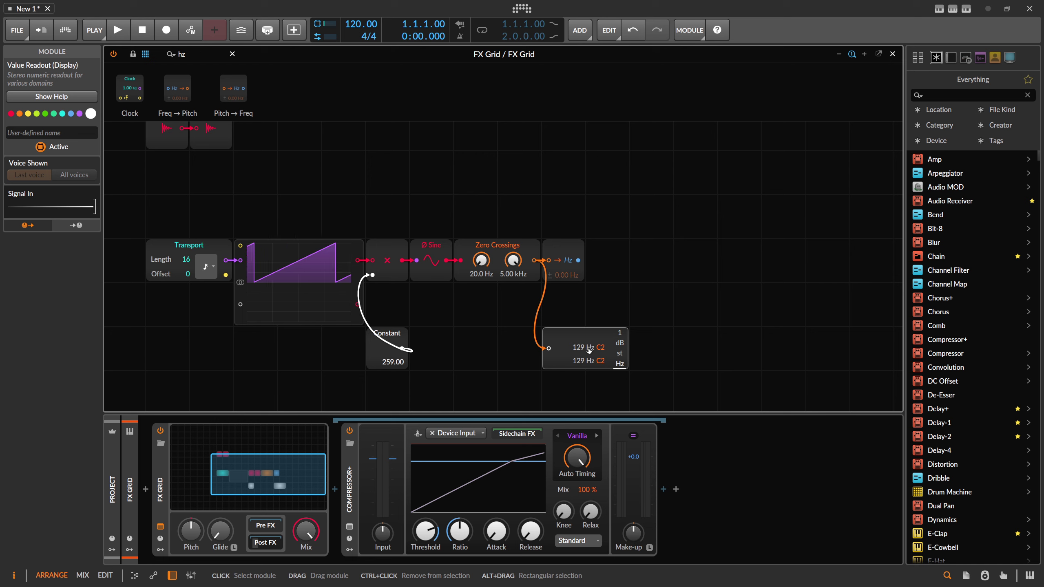
click(582, 277)
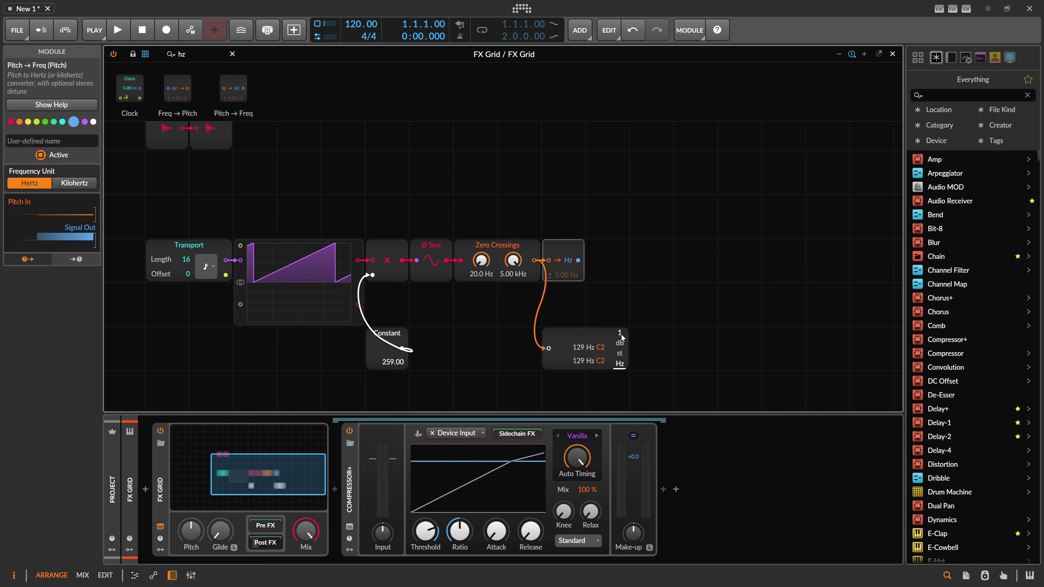
drag(619, 339, 707, 294)
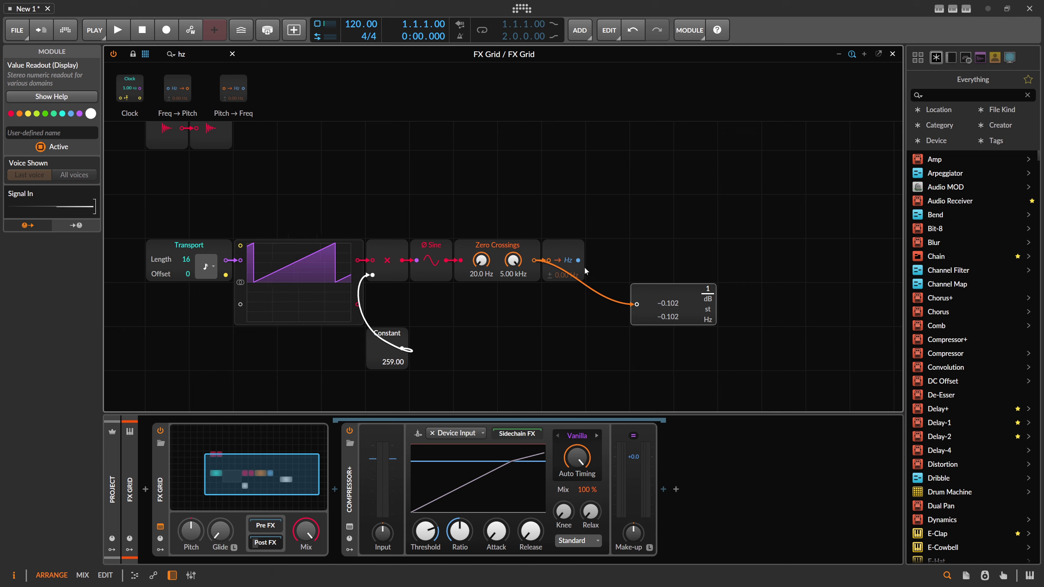
drag(578, 260, 636, 304)
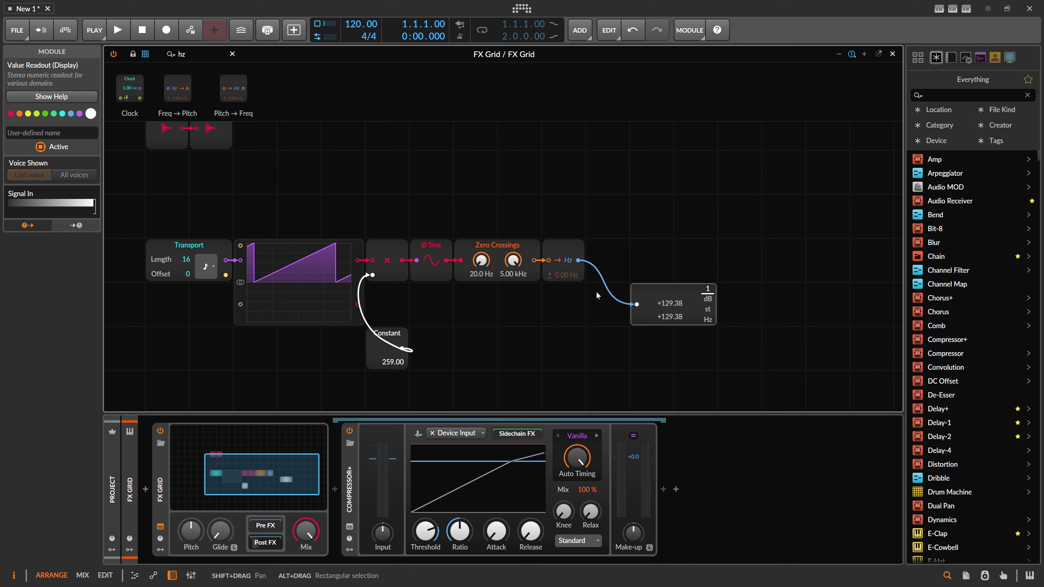
Step: Try the Zero Crossings pitch output on the Value Readout in Hz, and return to the Pitch → Freq output in unit 1
drag(536, 260, 637, 307)
click(708, 320)
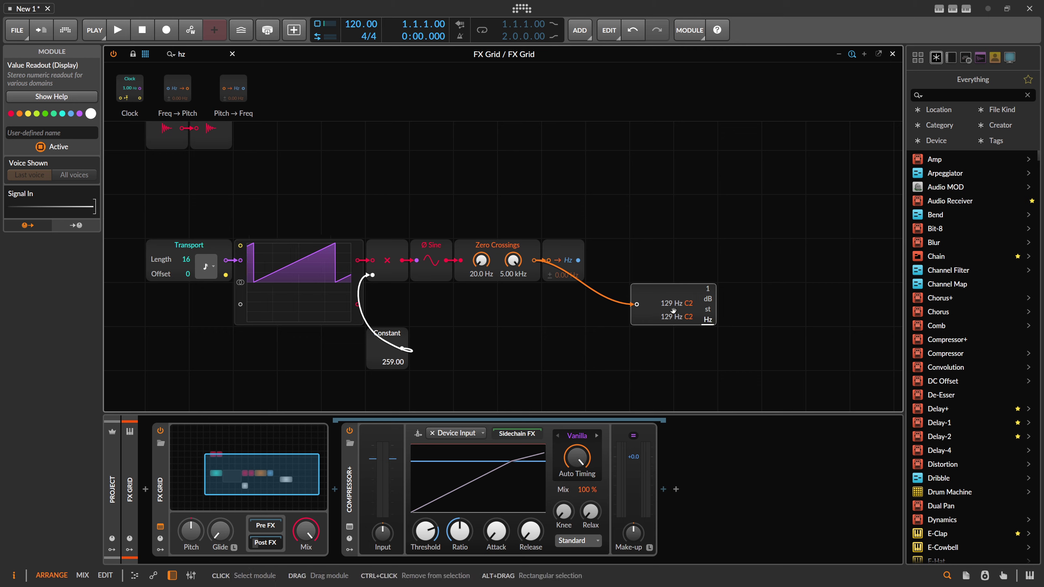
drag(578, 260, 637, 304)
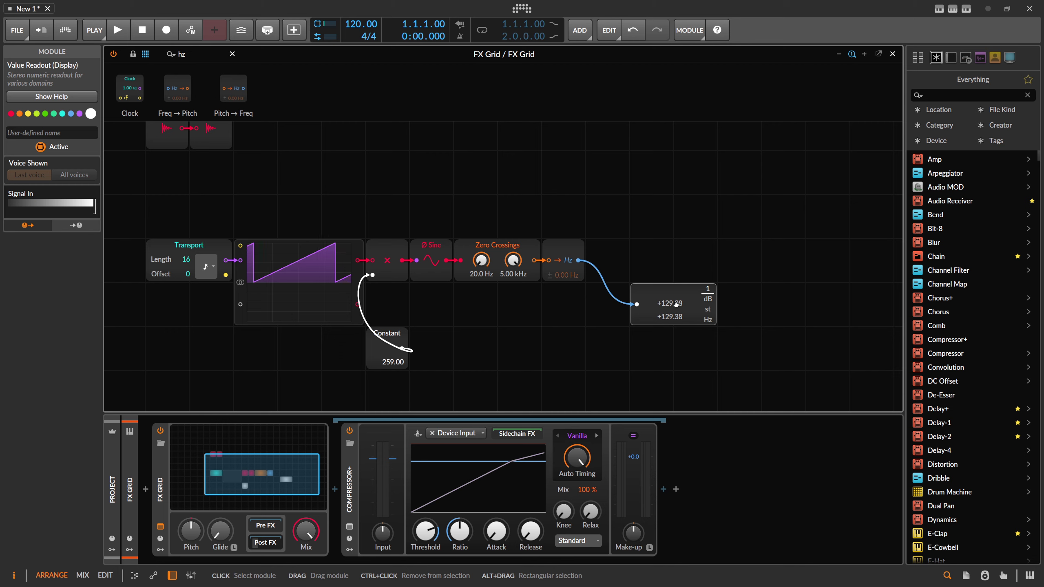
Step: Set the Constant to 260 and insert a Divide module between Pitch → Freq and the Value Readout, with the Constant as its second input
click(387, 341)
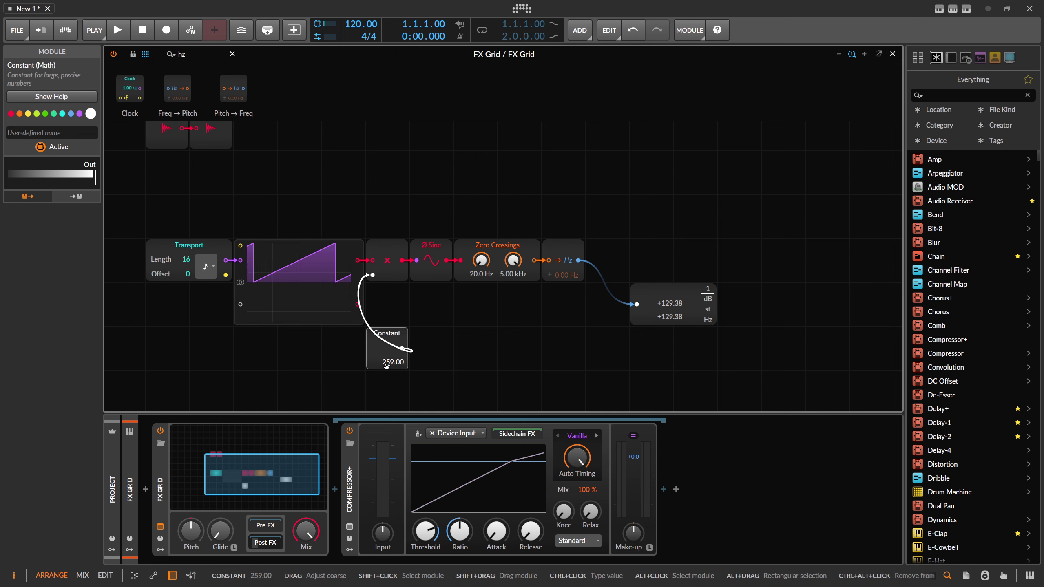
drag(388, 365, 391, 364)
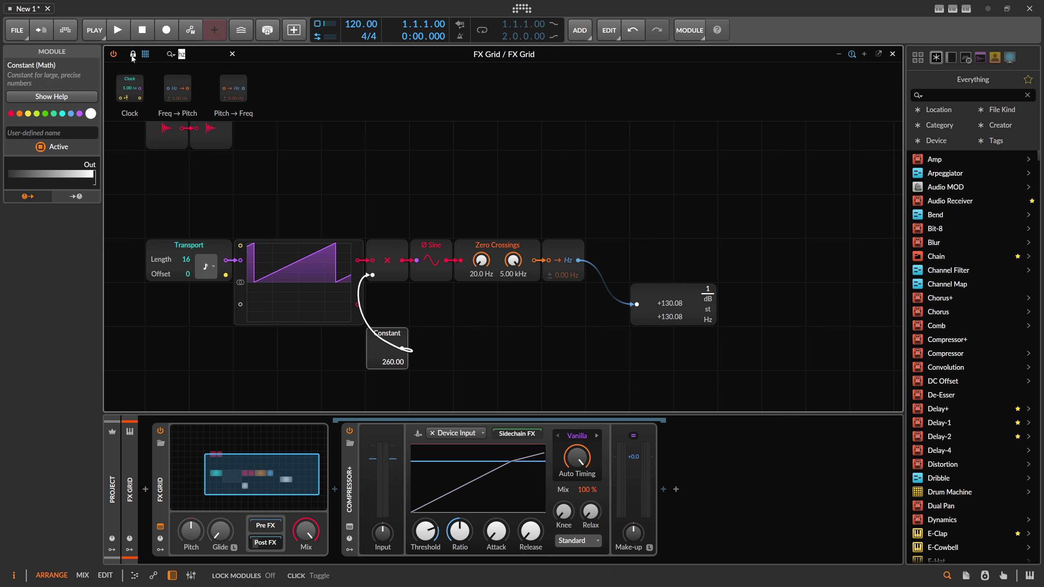
text(di)
drag(247, 86, 608, 260)
drag(404, 350, 593, 275)
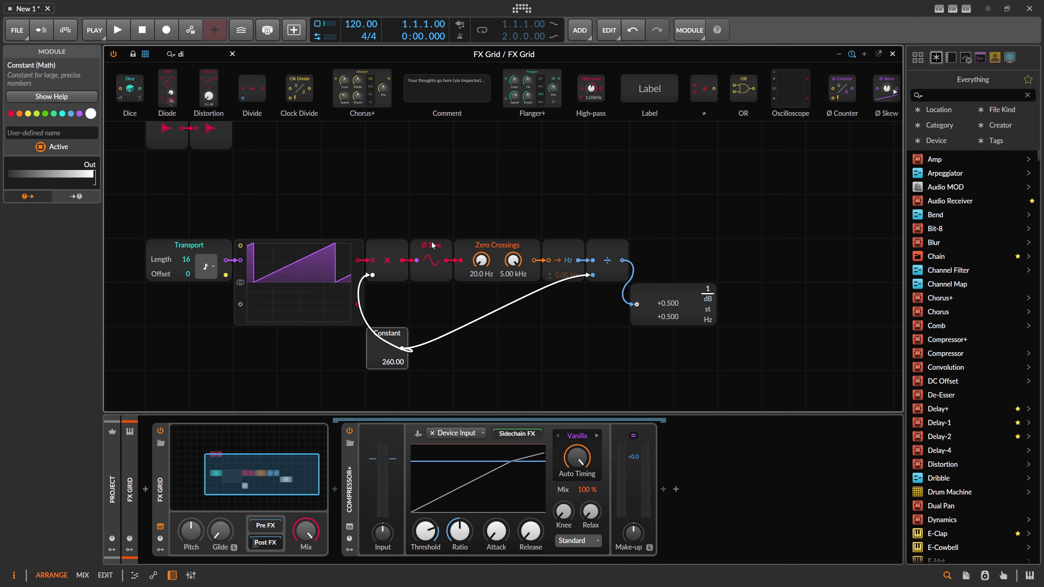
Step: Move the Constant, Multiply and Divide modules one grid row lower, out of the main signal row
drag(387, 368, 389, 405)
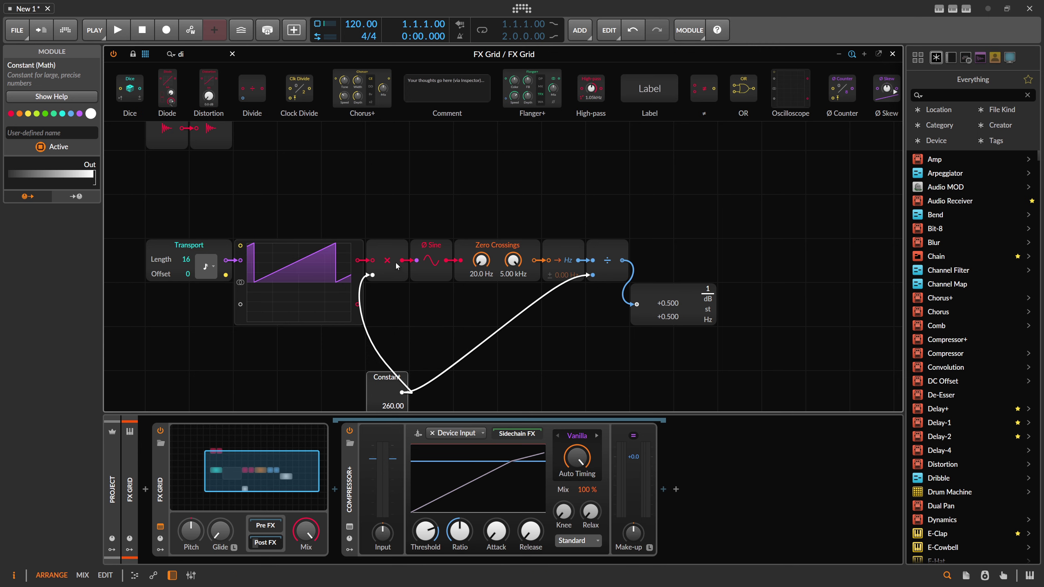
drag(396, 262, 394, 310)
click(608, 278)
drag(609, 281, 609, 325)
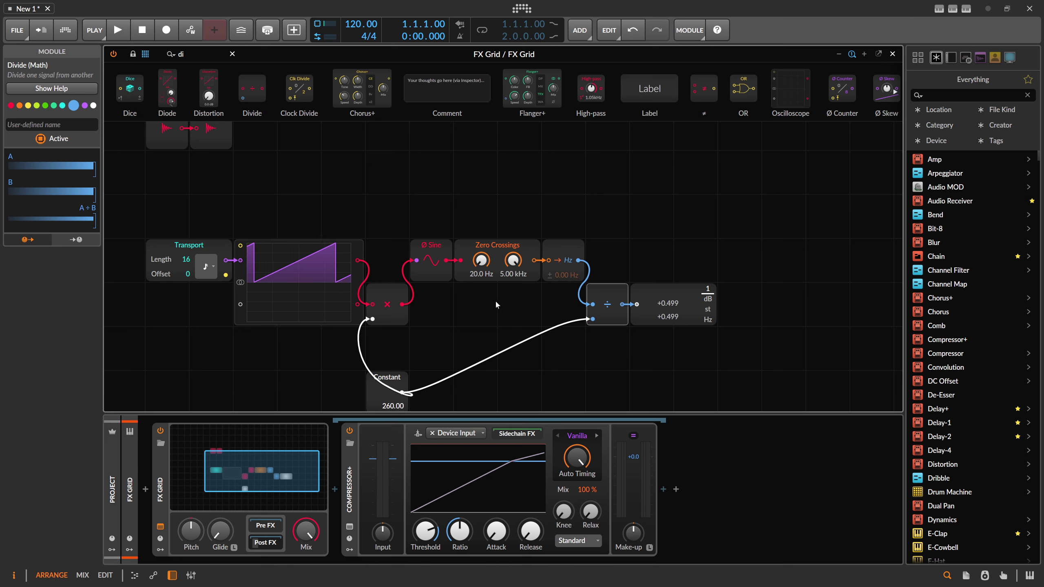
Step: Examine the input and output signals of the Zero Crossings, Multiply and Divide modules
click(481, 245)
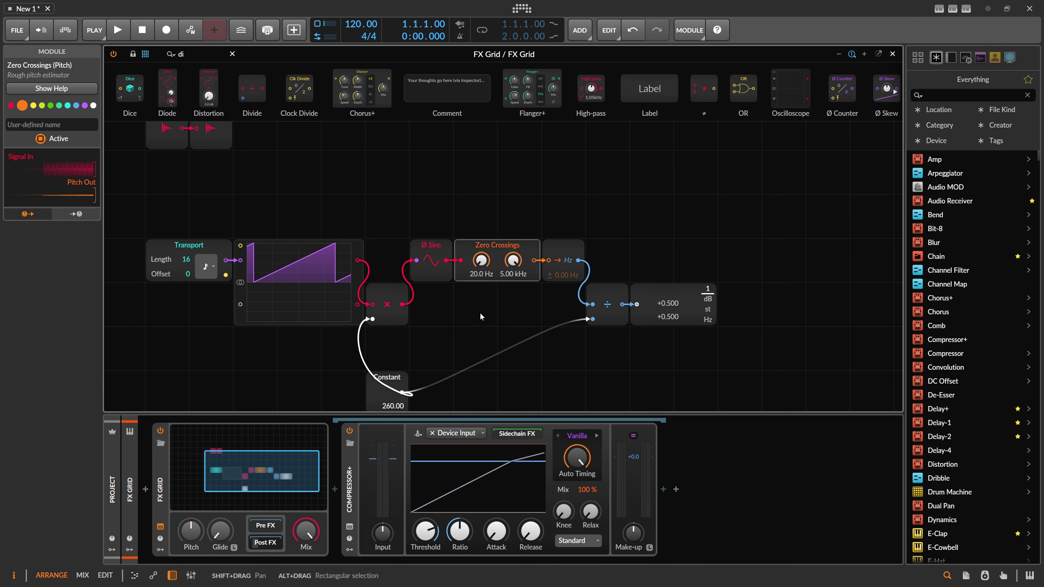
click(394, 303)
click(598, 304)
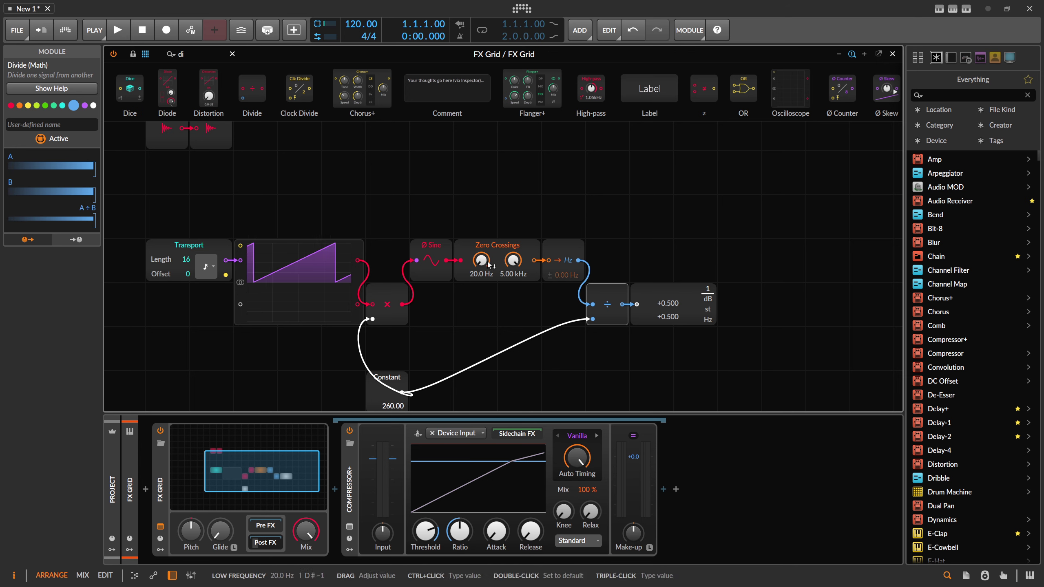
click(495, 246)
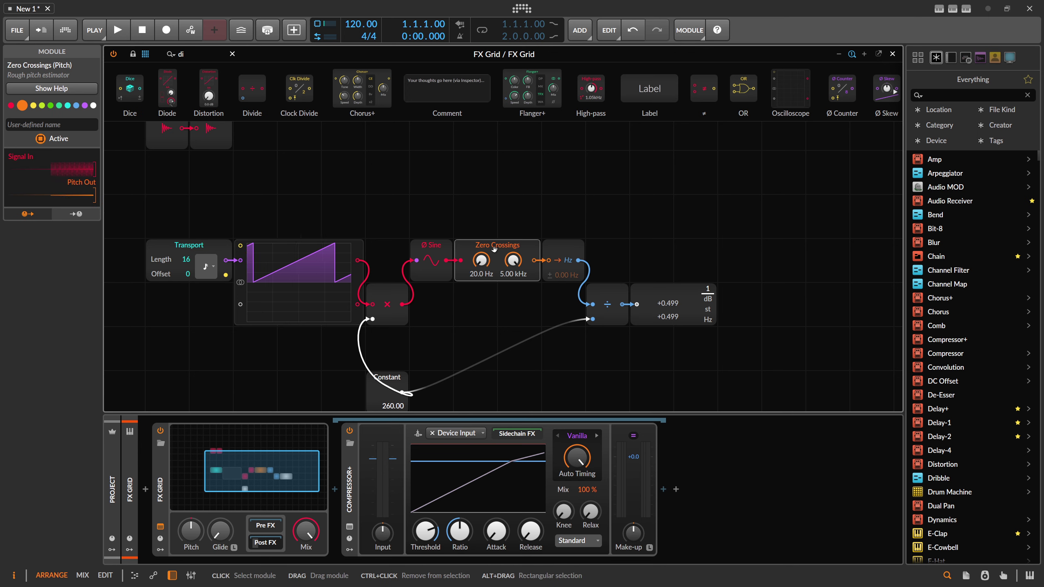
click(400, 290)
click(610, 290)
click(546, 299)
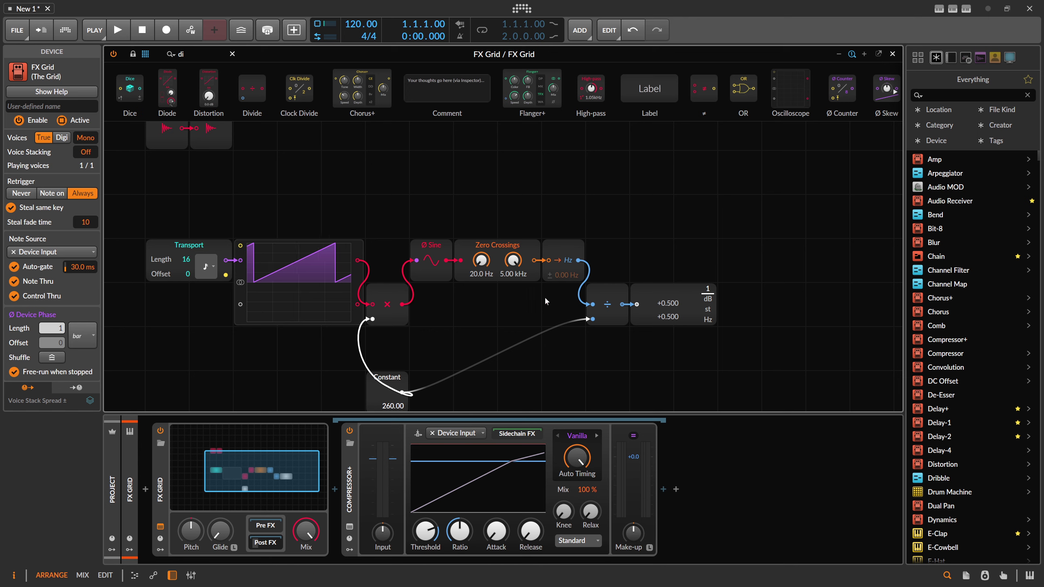
click(593, 291)
click(388, 290)
click(598, 294)
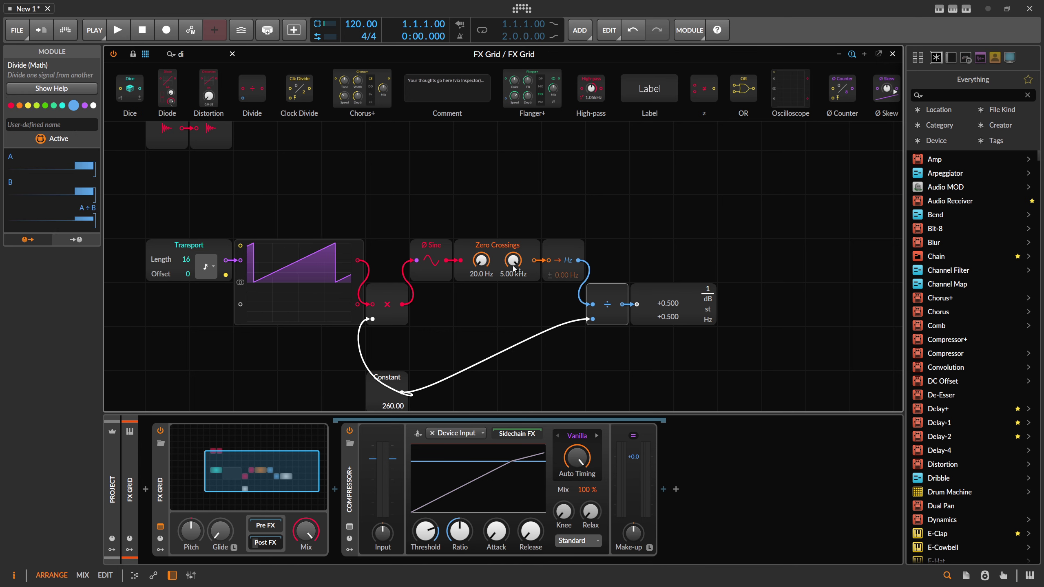
Step: Return Multiply and Divide to the main signal row and move the Constant back up one row
drag(393, 293, 393, 251)
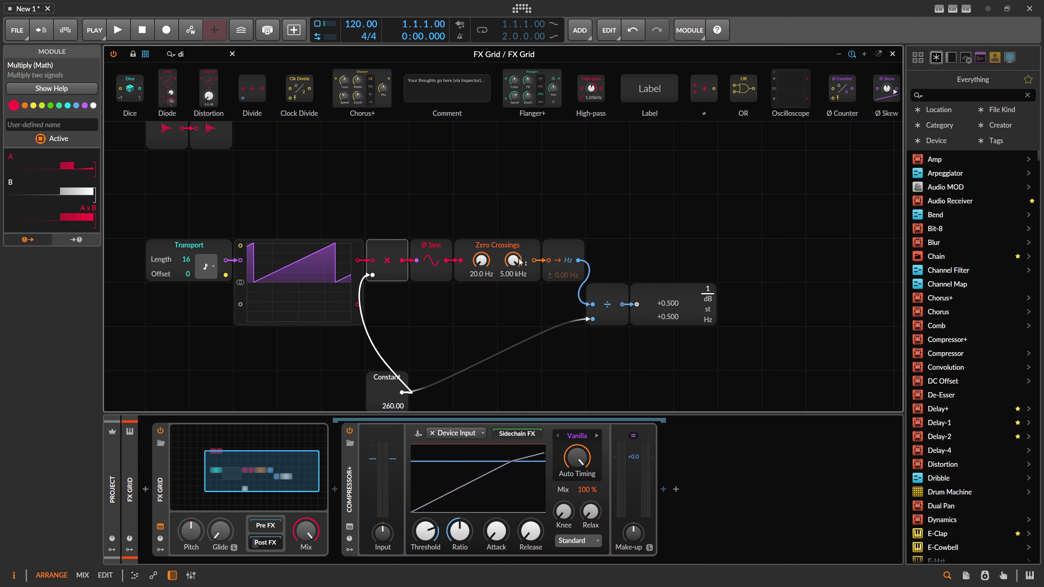
drag(605, 293, 605, 251)
click(387, 395)
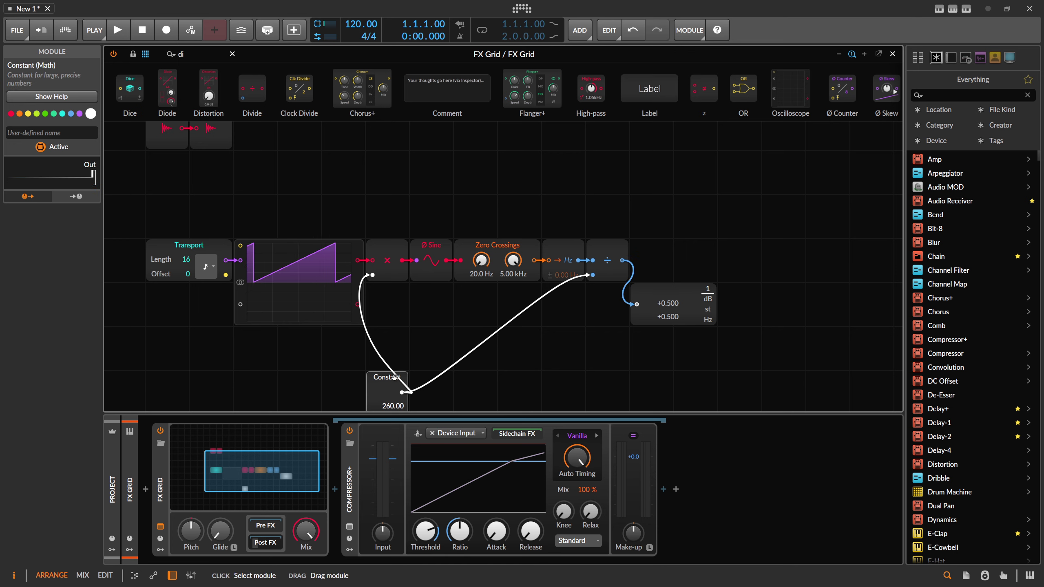
drag(386, 395, 387, 351)
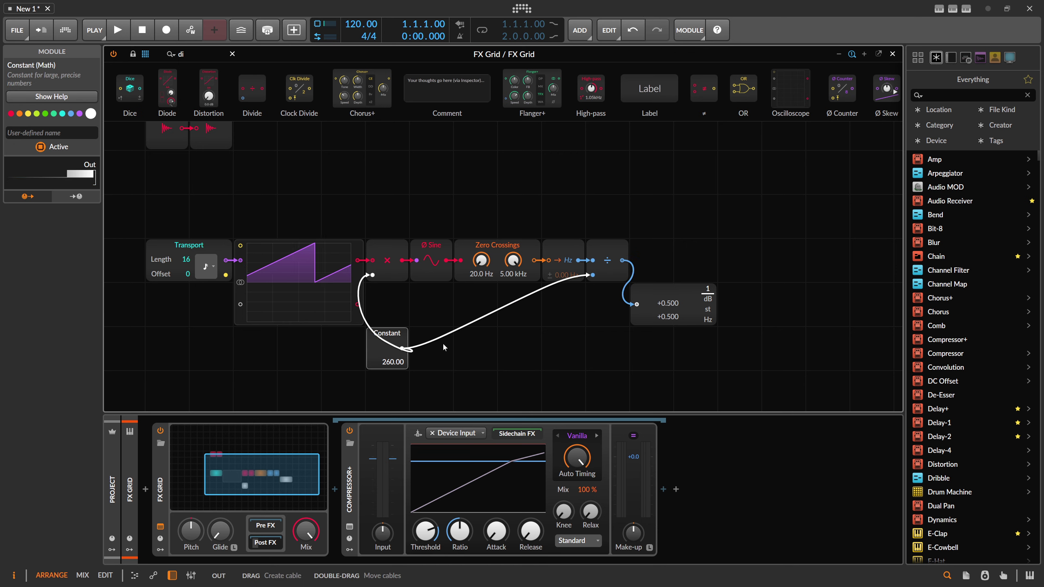
Step: Move the Value Readout one cell further from Divide and set the Transport length to 1, keeping the 16th timebase
click(664, 308)
drag(664, 309, 707, 309)
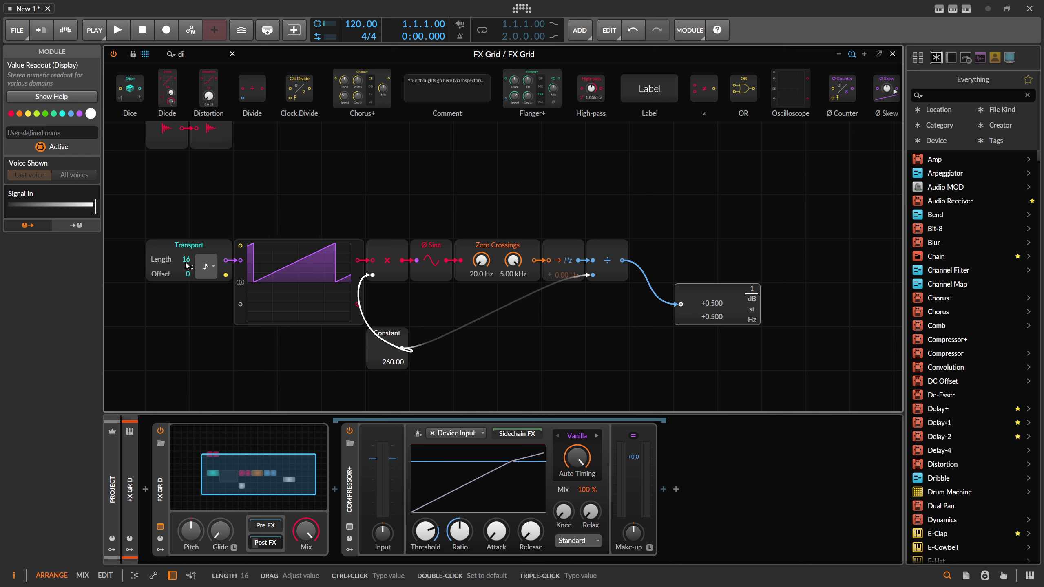
drag(185, 263, 184, 280)
click(203, 266)
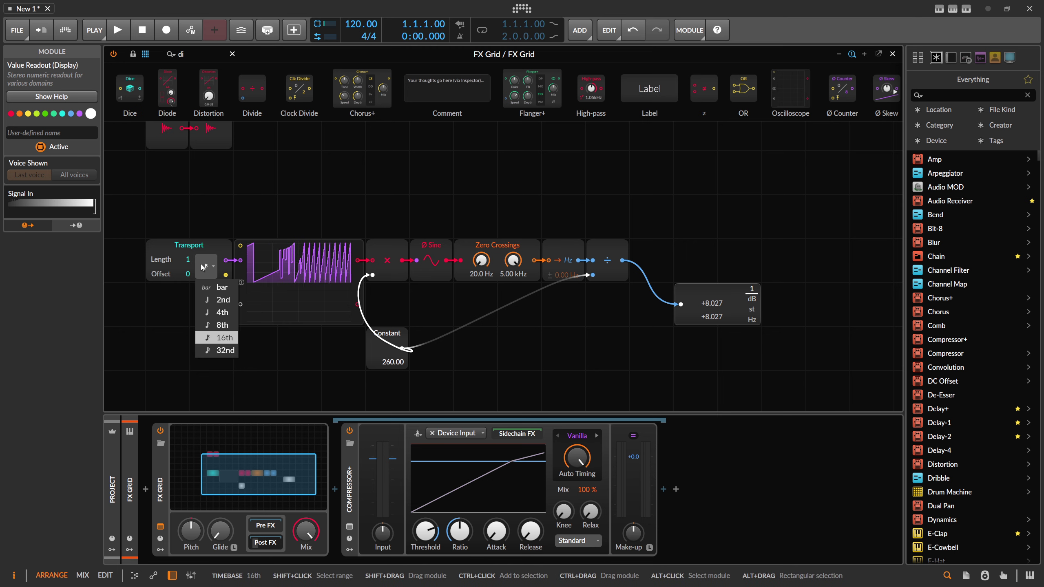
click(202, 265)
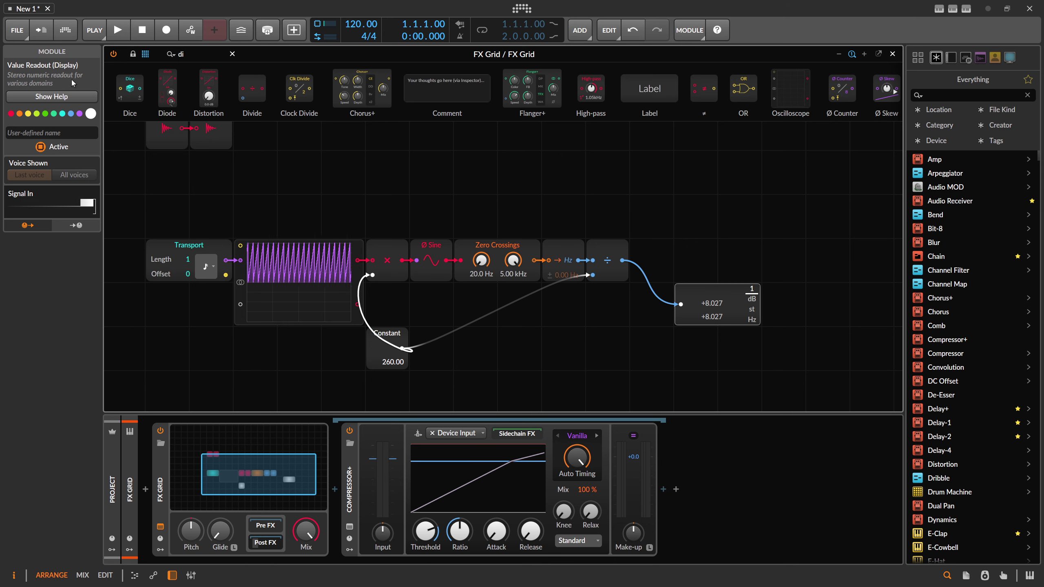
Step: Name the Value Readout "Timebase HZ" and set the project tempo to 100 BPM
click(48, 133)
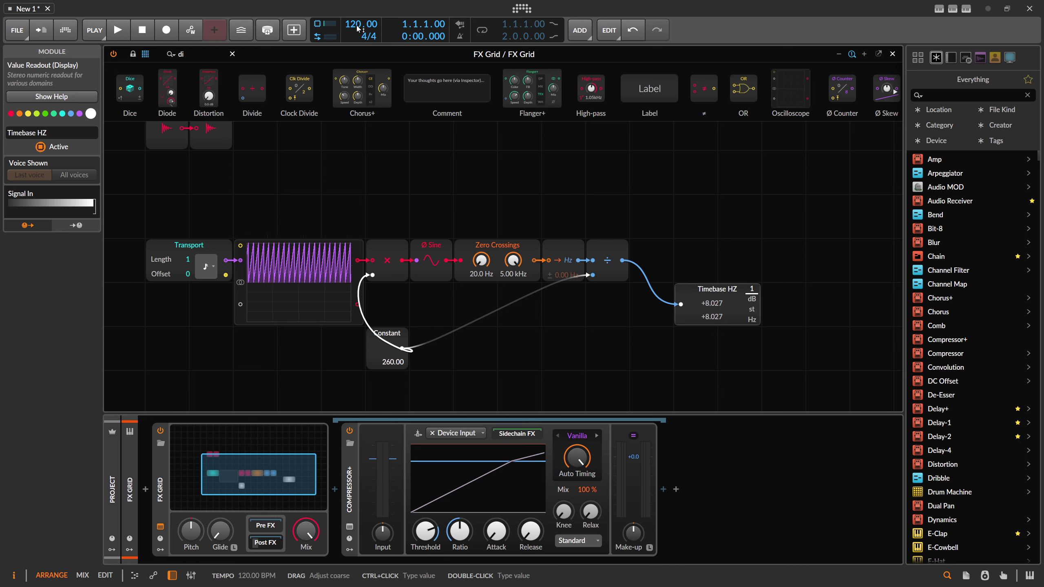
drag(356, 25, 356, 13)
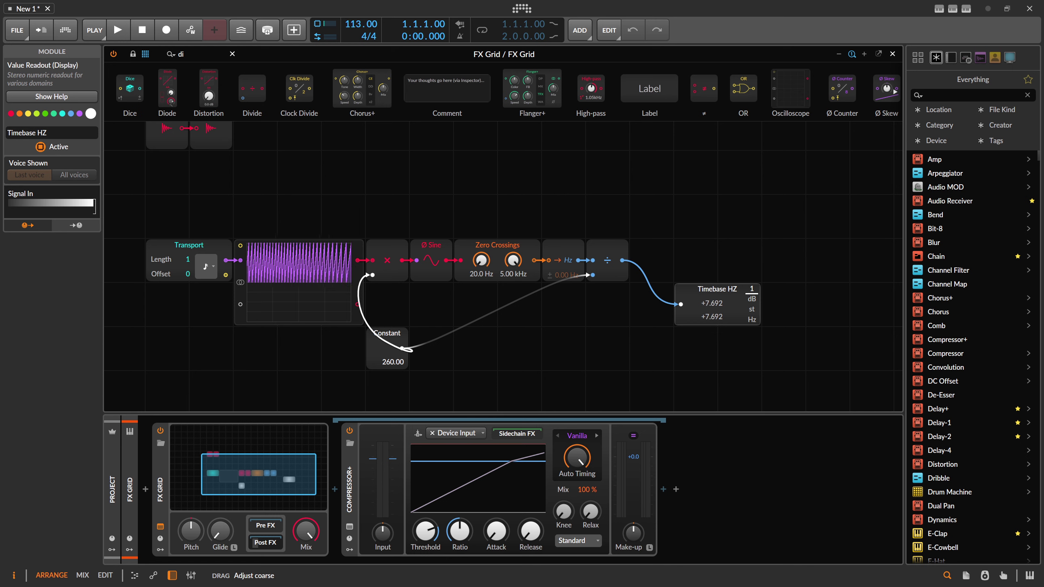
mouse_move(356, 24)
mouse_down()
mouse_move(356, 14)
mouse_move(361, 26)
mouse_up()
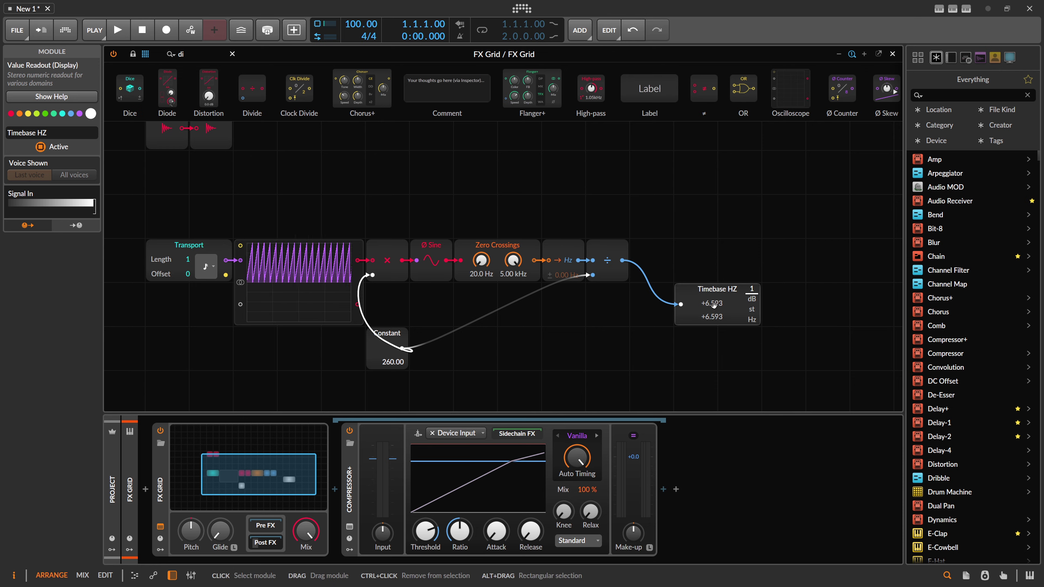
Step: Set the Transport timebase to 8th and move the Timebase HZ readout into Divide's row, one cell further away
click(206, 268)
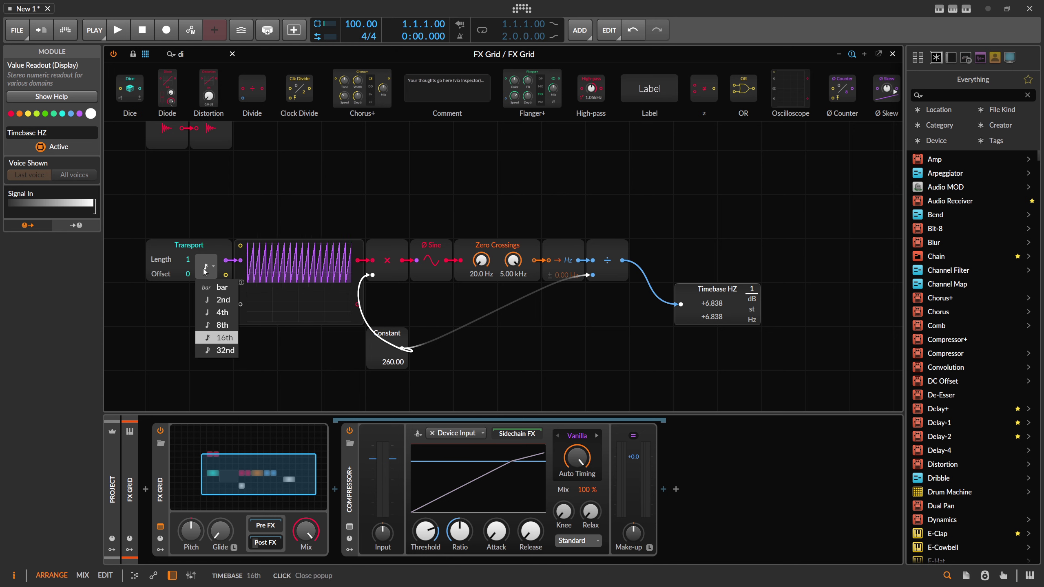
click(222, 325)
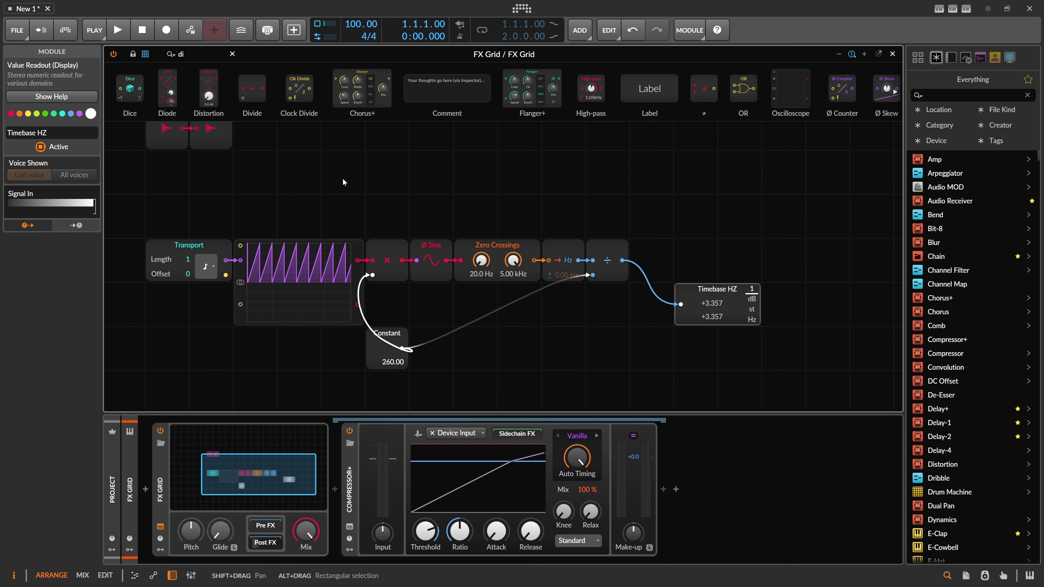
click(212, 261)
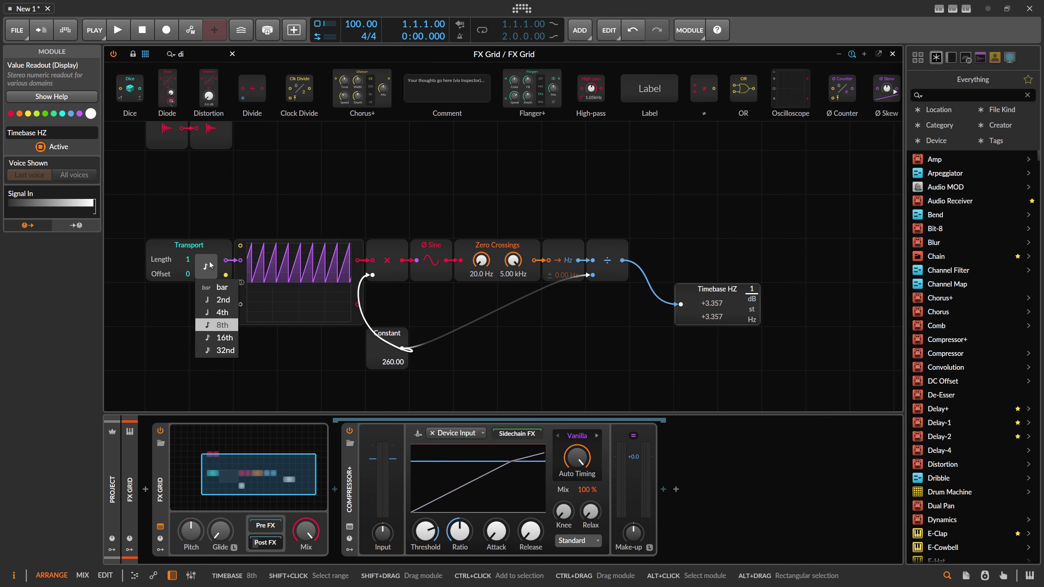
click(209, 246)
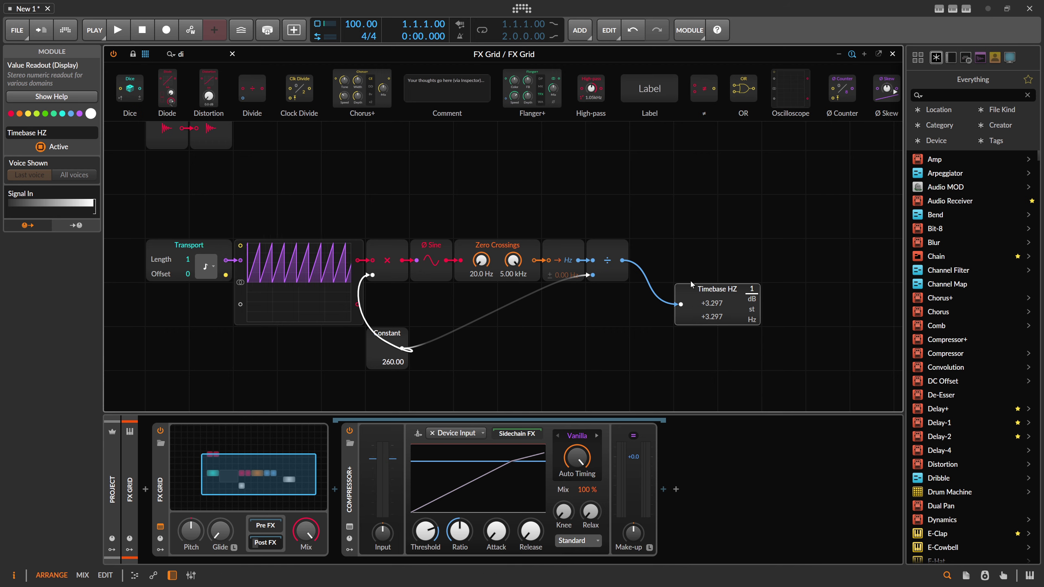
drag(733, 307, 733, 264)
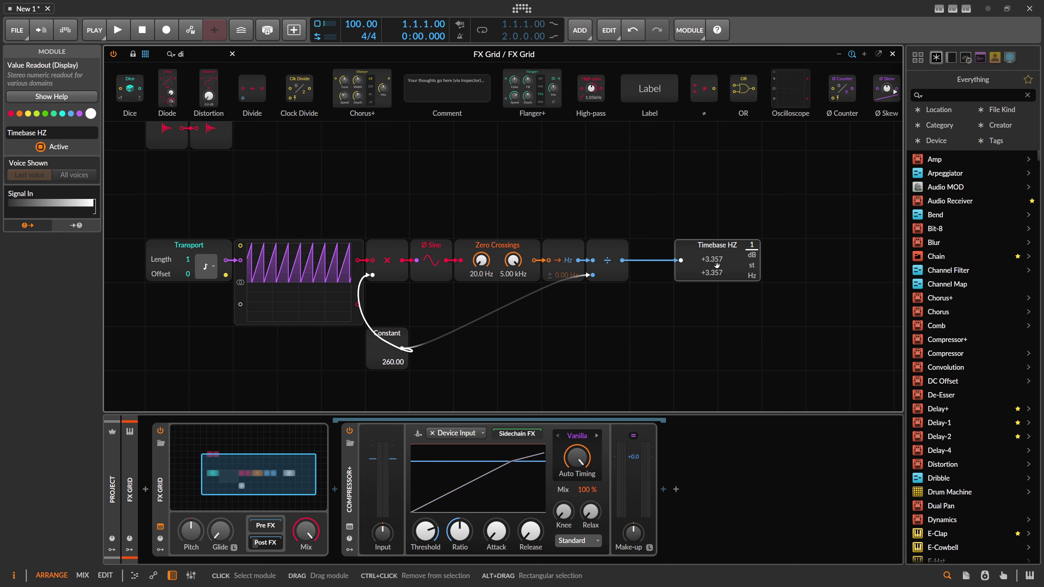
drag(717, 266, 729, 260)
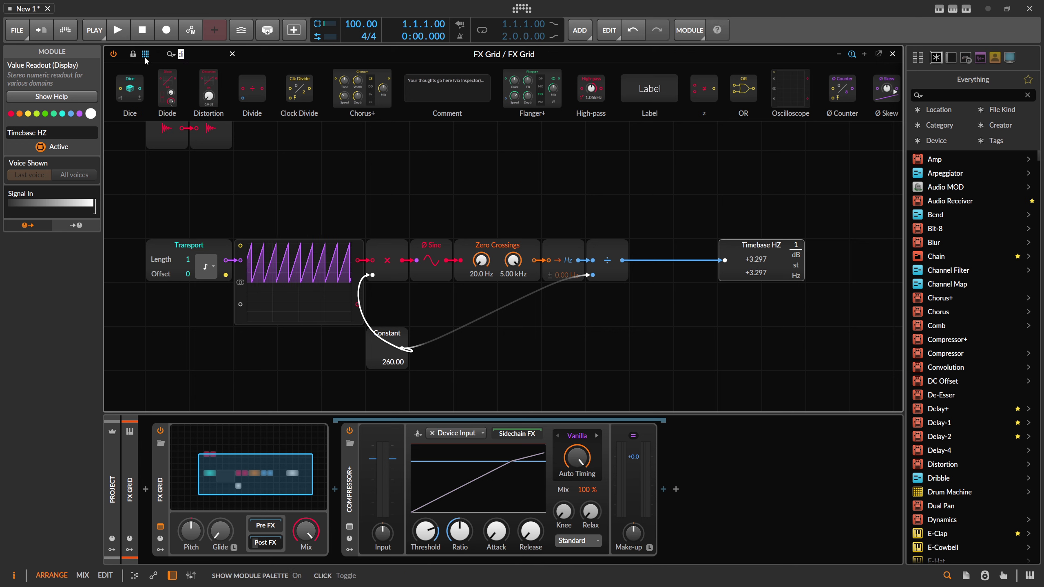
Step: Add a Reciprocal module below and beyond Divide, and feed it from the Divide output
text(rec)
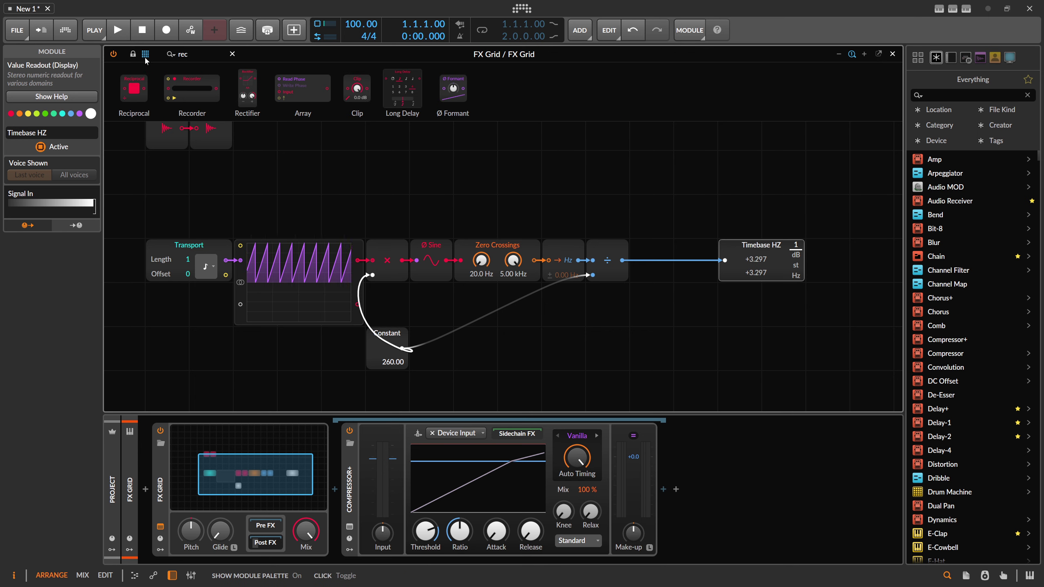
drag(135, 88, 654, 336)
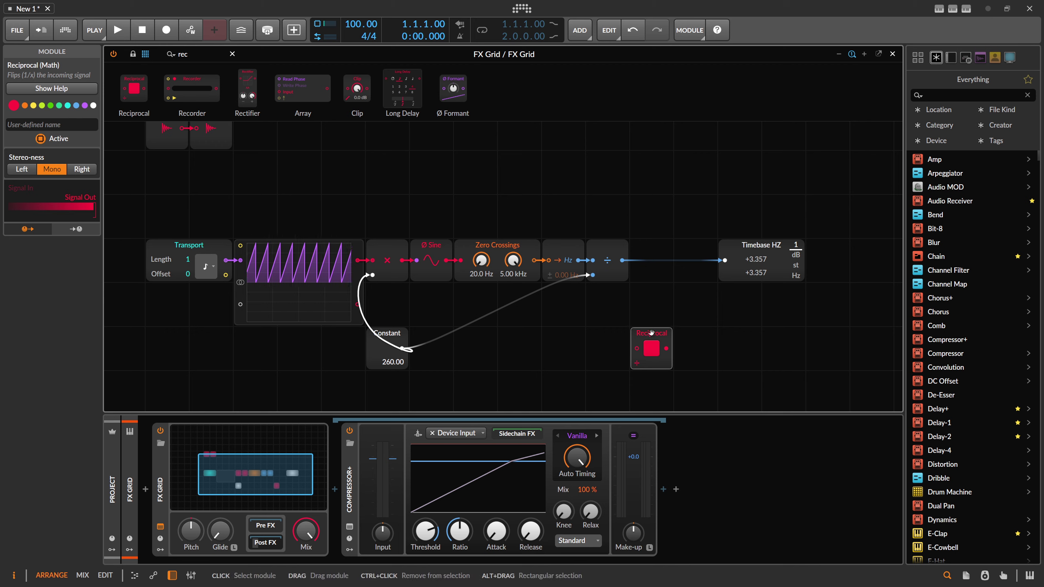
drag(622, 260, 633, 348)
Step: Duplicate the Timebase HZ readout beside the Reciprocal module and feed the copy from the Reciprocal output
click(756, 271)
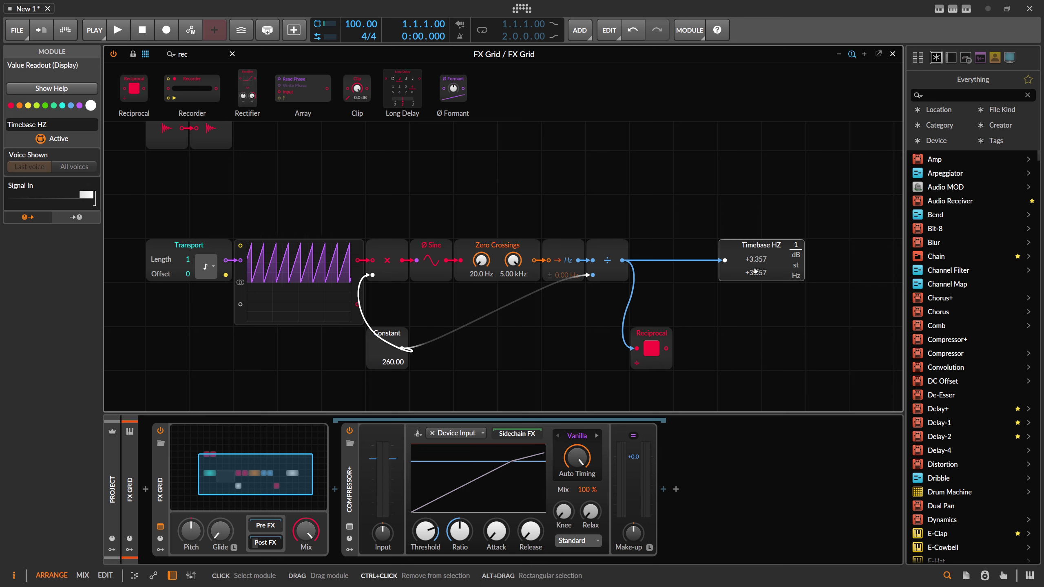
key(ctrl+c)
click(739, 350)
key(ctrl+v)
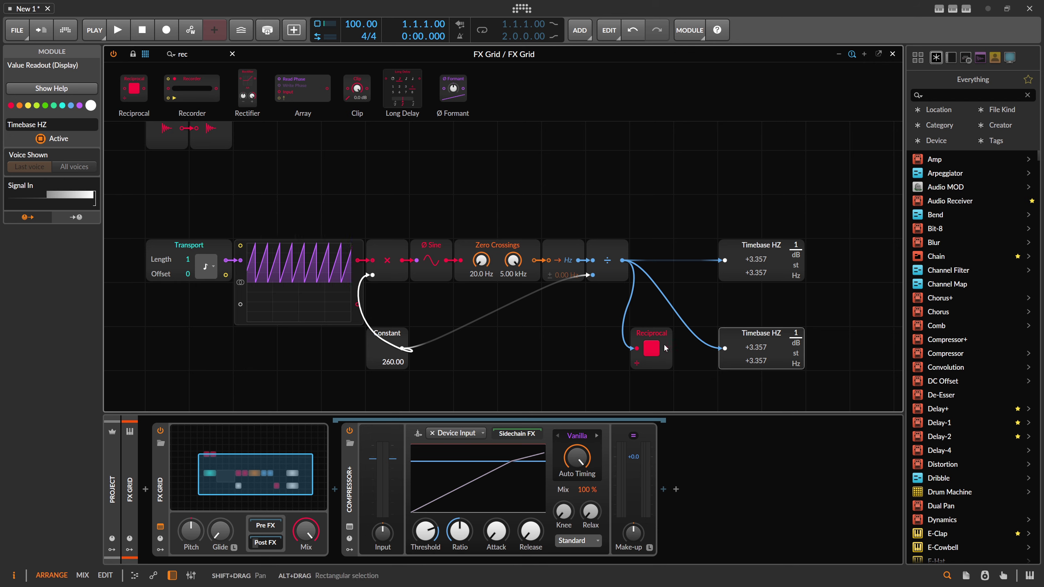
drag(667, 348, 724, 349)
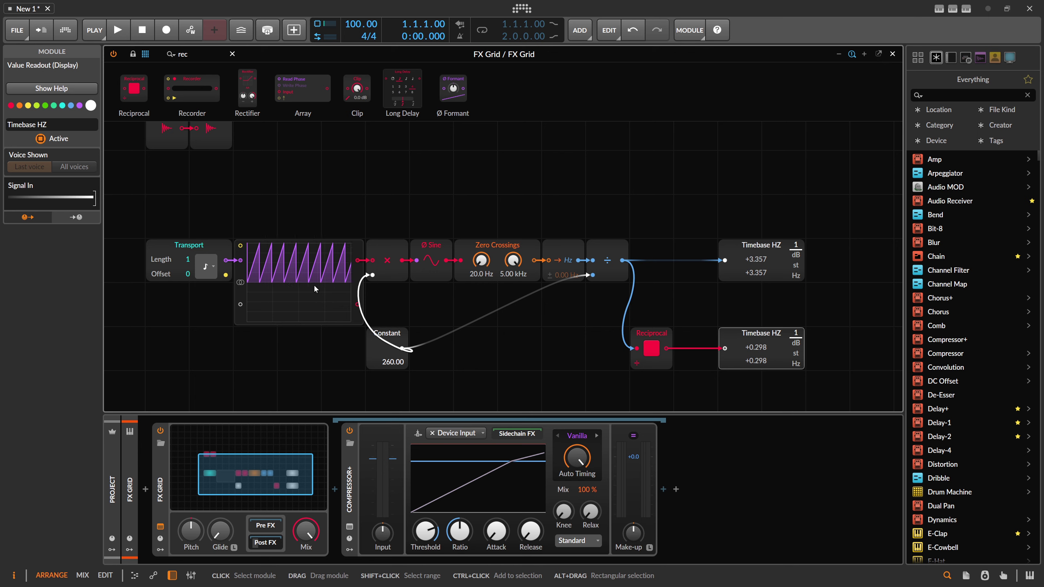
click(205, 266)
click(209, 250)
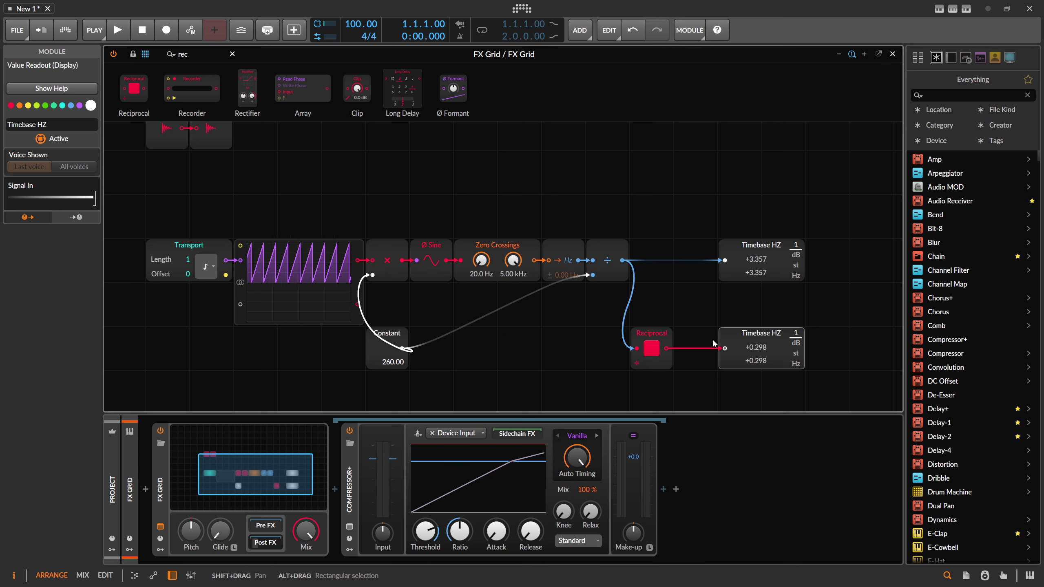
Step: Add a second Constant module near the Reciprocal and set its value to 1000
drag(686, 325, 653, 270)
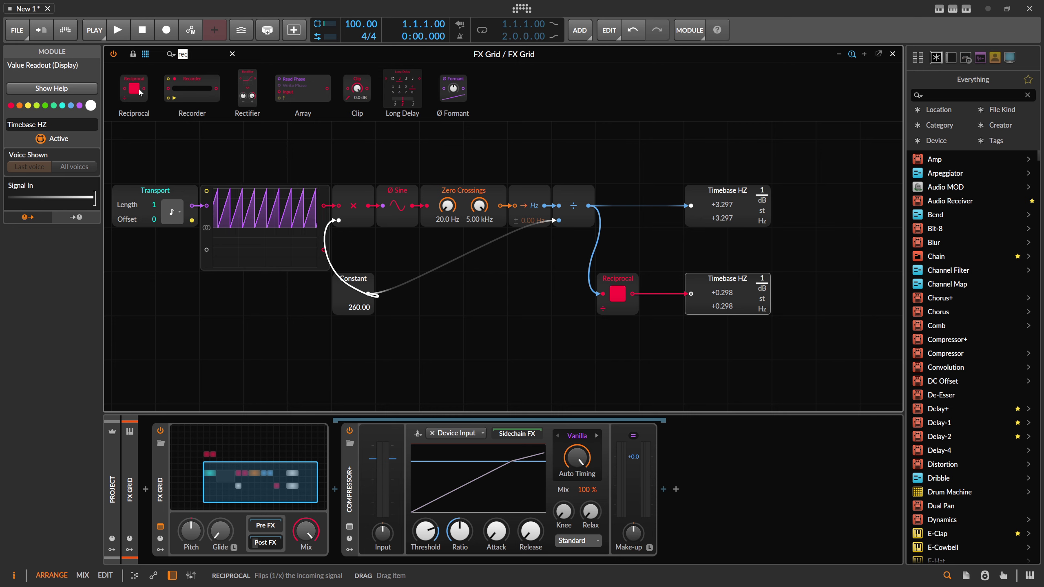
key(Escape)
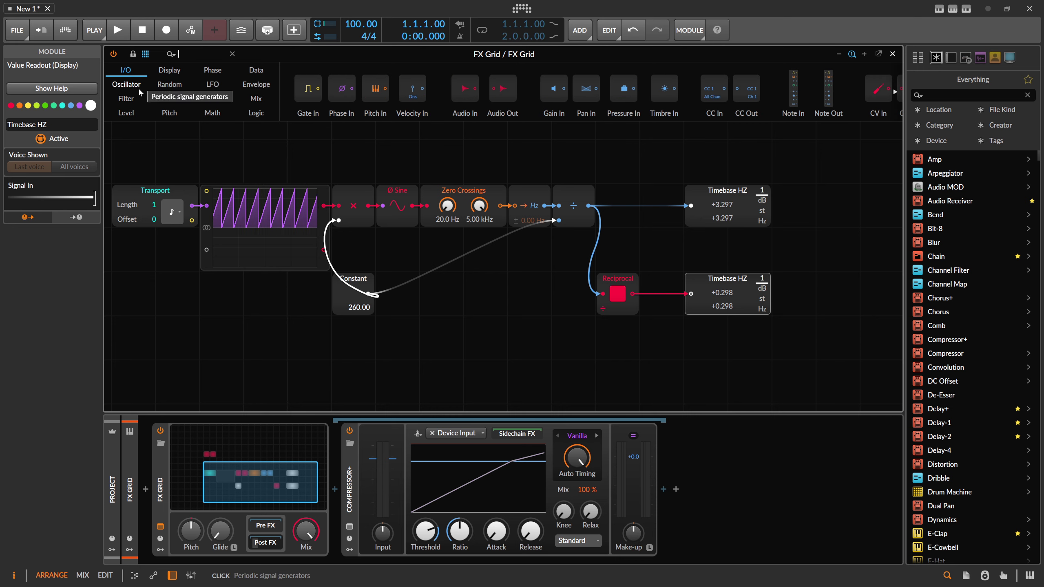
text(con)
drag(138, 88, 583, 352)
double_click(584, 352)
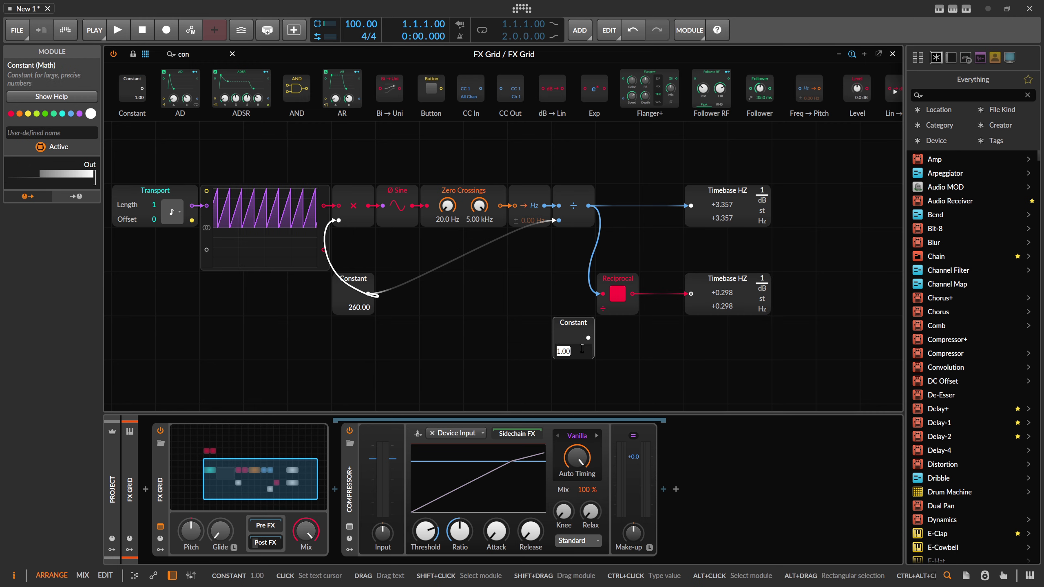
text(1000)
key(Return)
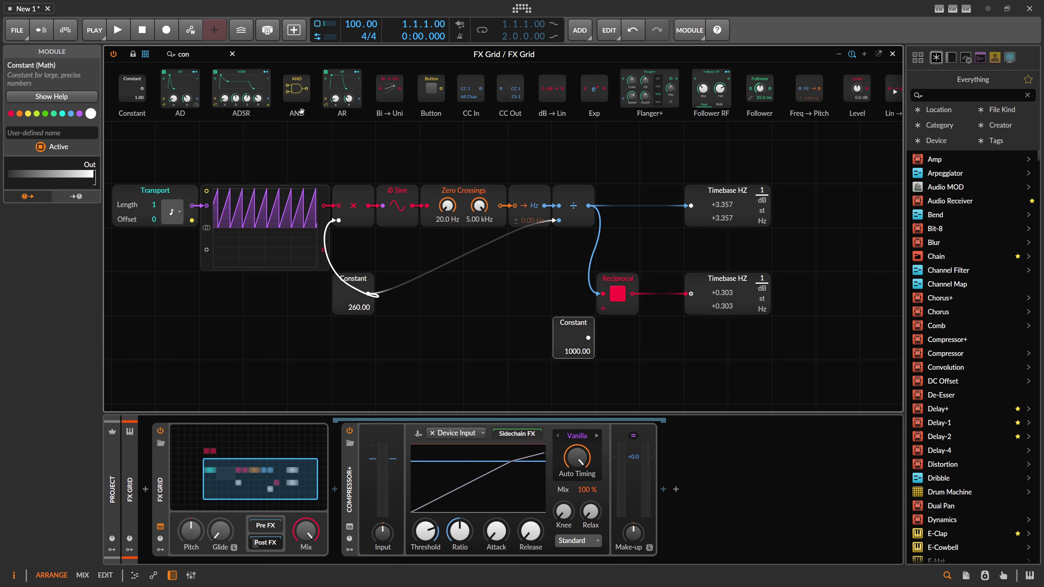
Step: Insert a Multiply module between Reciprocal and the second readout, with the 1000 Constant placed below Reciprocal as its second input
click(191, 57)
text(mul)
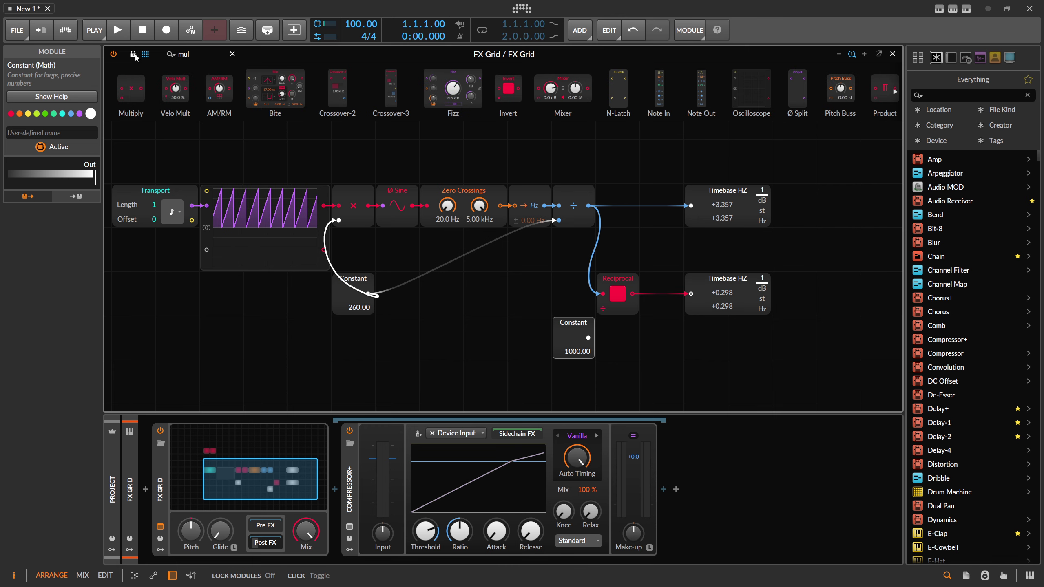
drag(613, 243, 654, 293)
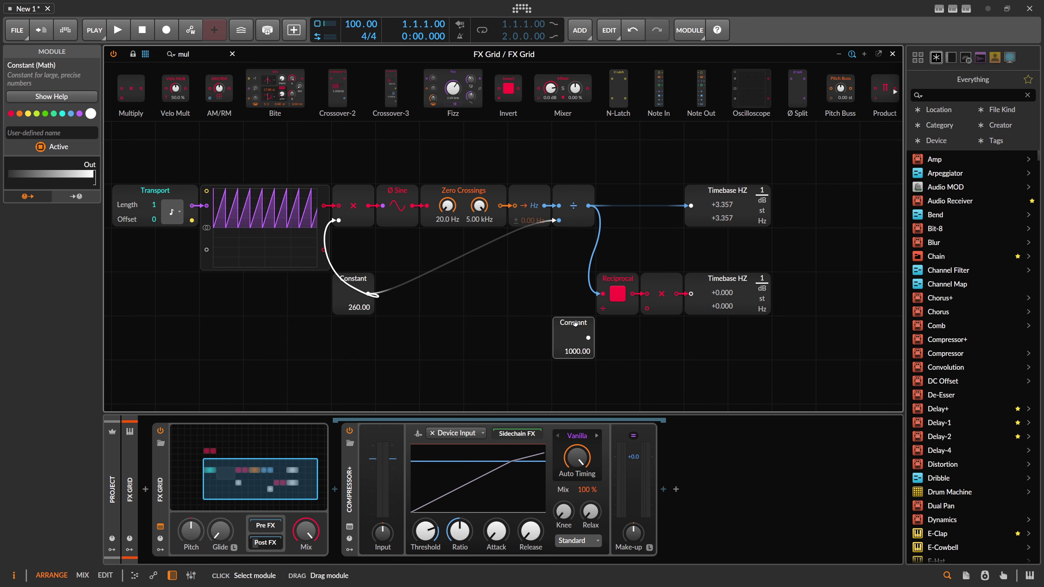
drag(578, 332, 646, 310)
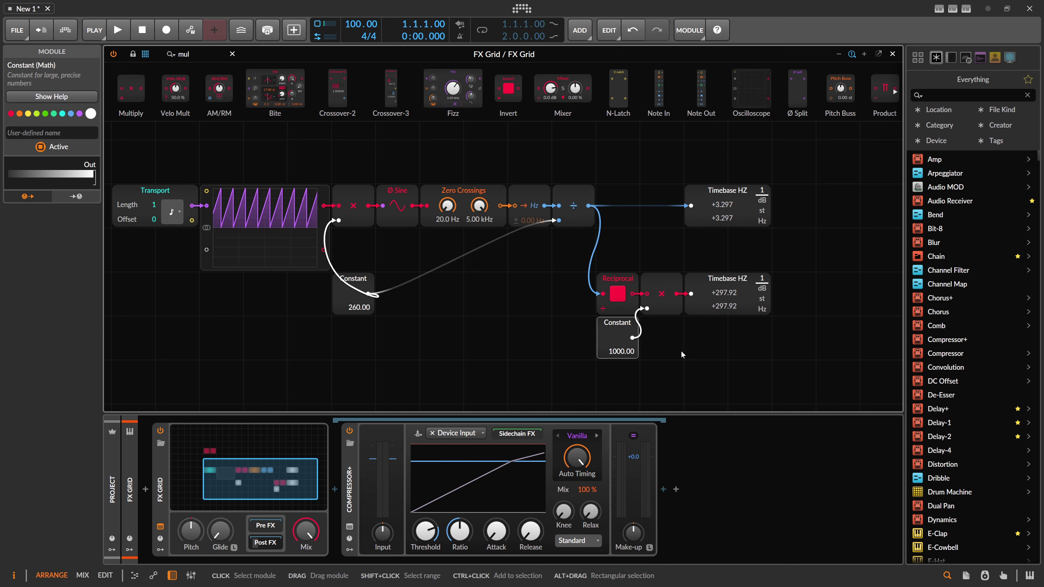
Step: Sweep the Compressor+ Release control from its minimum to its maximum to check its time range
mouse_move(531, 535)
mouse_down()
mouse_move(531, 522)
mouse_move(530, 531)
mouse_up()
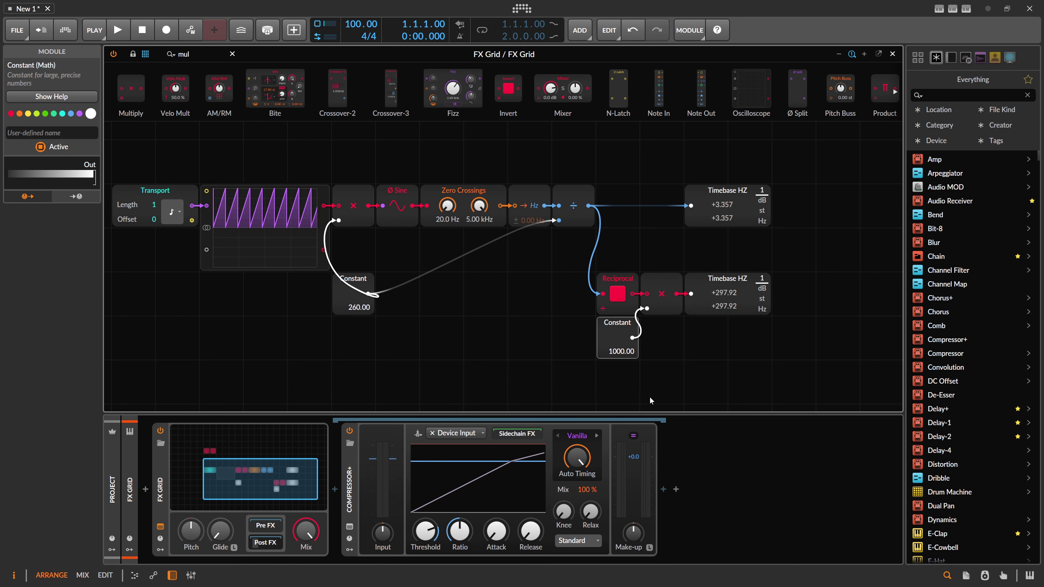
drag(691, 371, 632, 335)
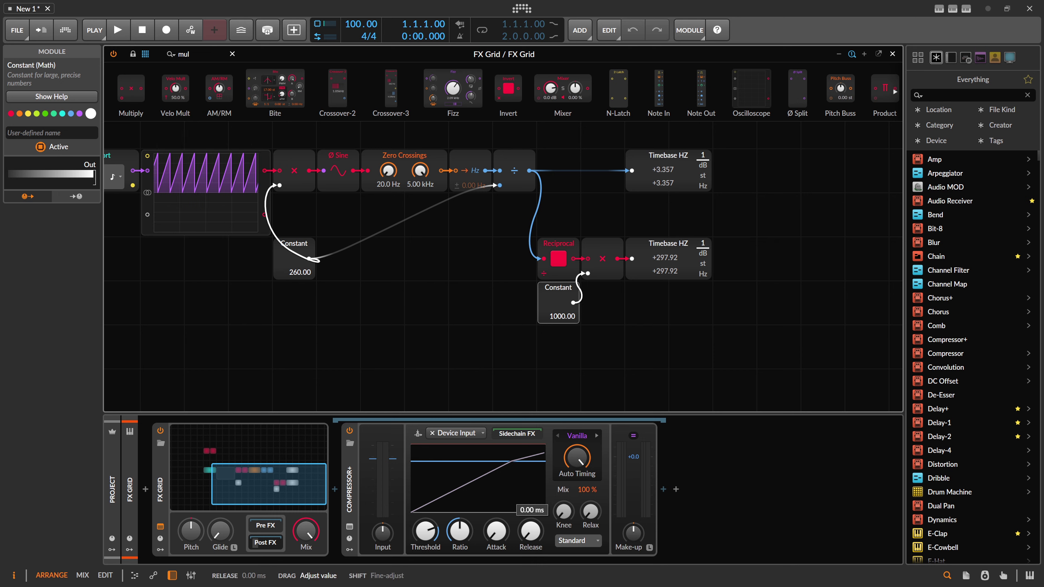
drag(531, 530, 531, 506)
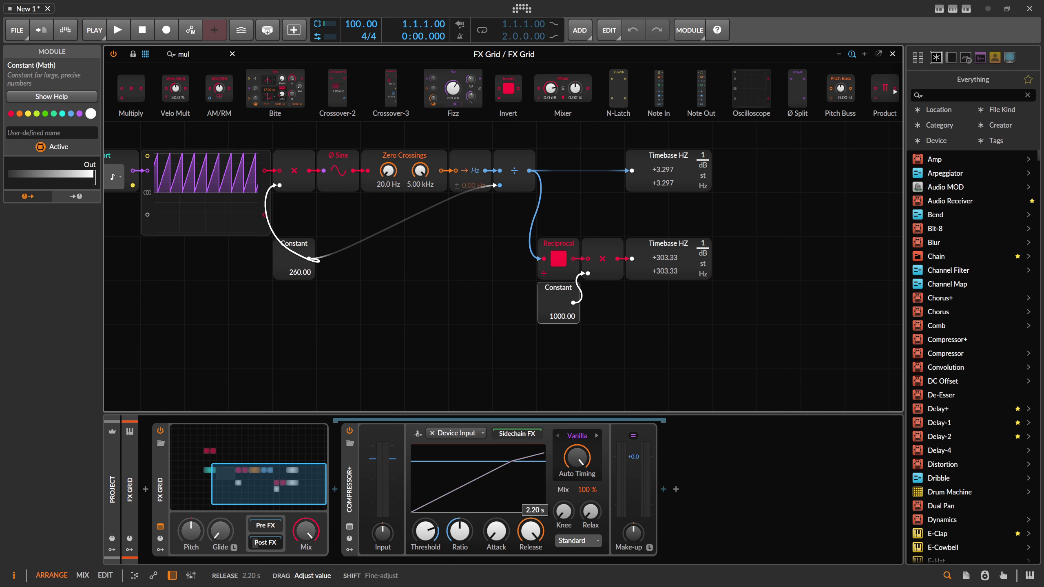
Step: Duplicate the 1000 Constant module and place the copy two rows below the original
scroll(536, 357, down, 2)
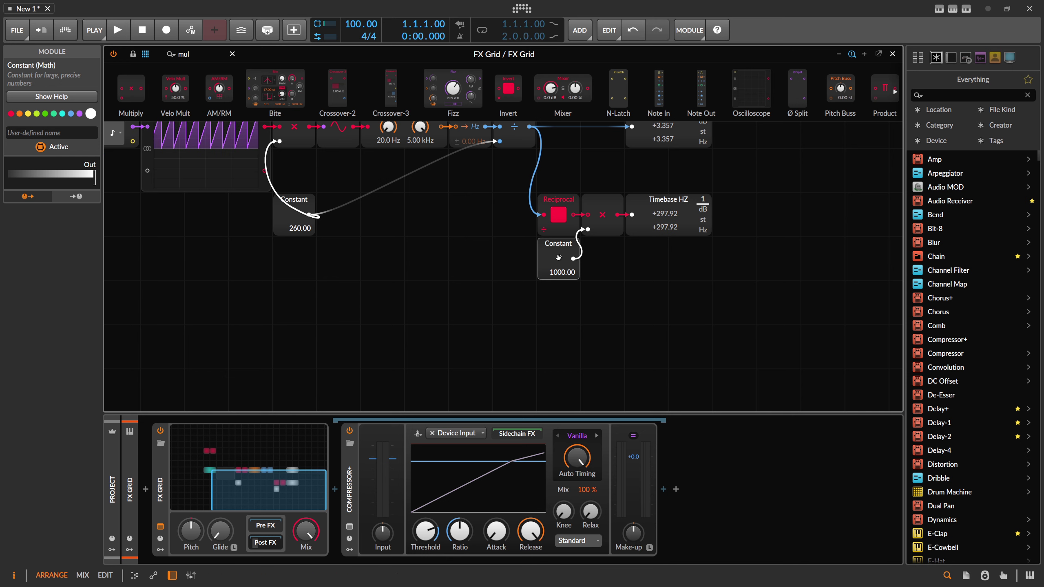
click(592, 259)
click(562, 259)
click(544, 342)
key(ctrl+v)
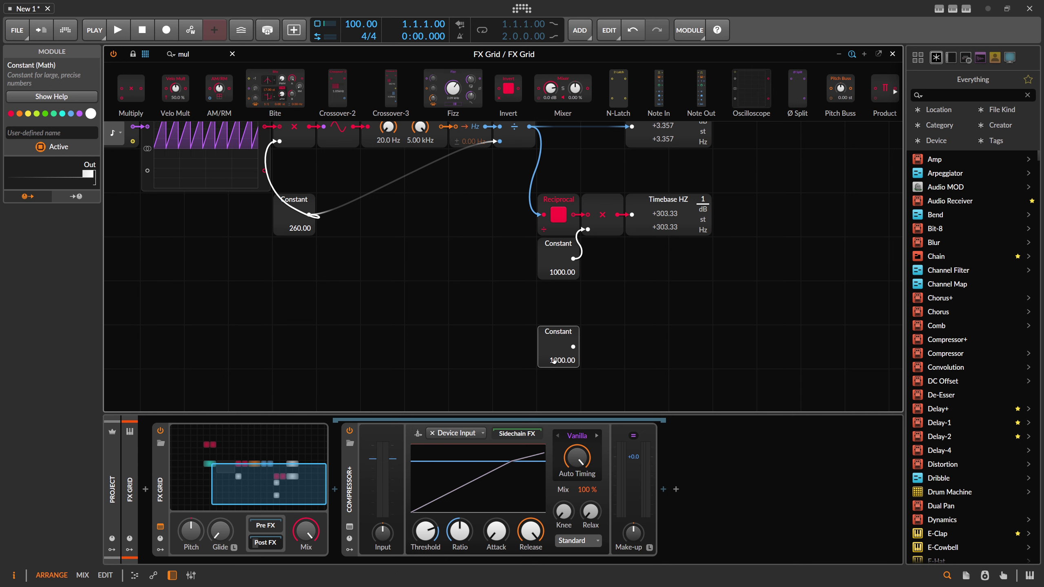
Step: Try to set the duplicated Constant's value to 2200
double_click(558, 360)
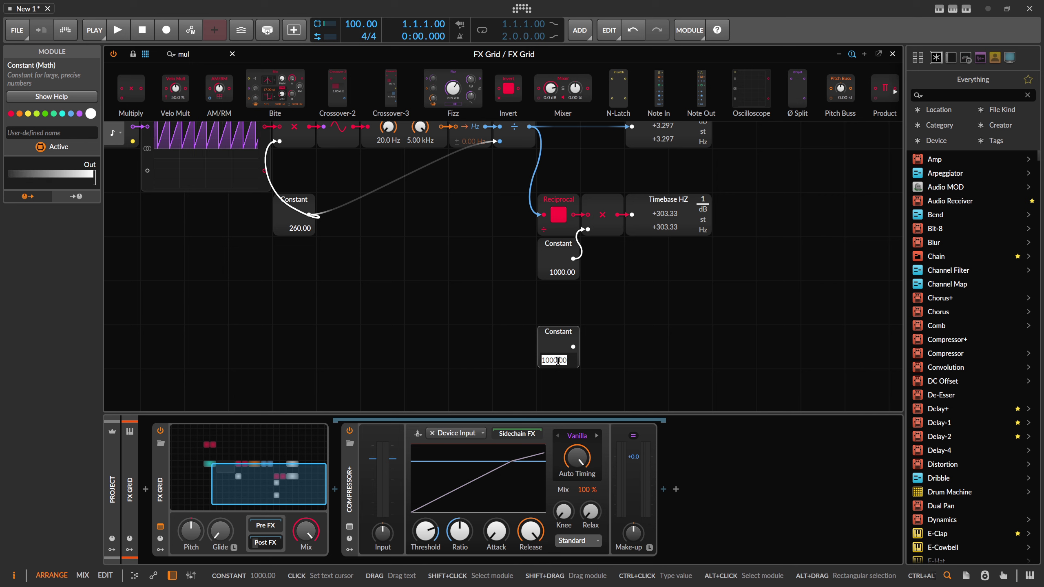
click(558, 361)
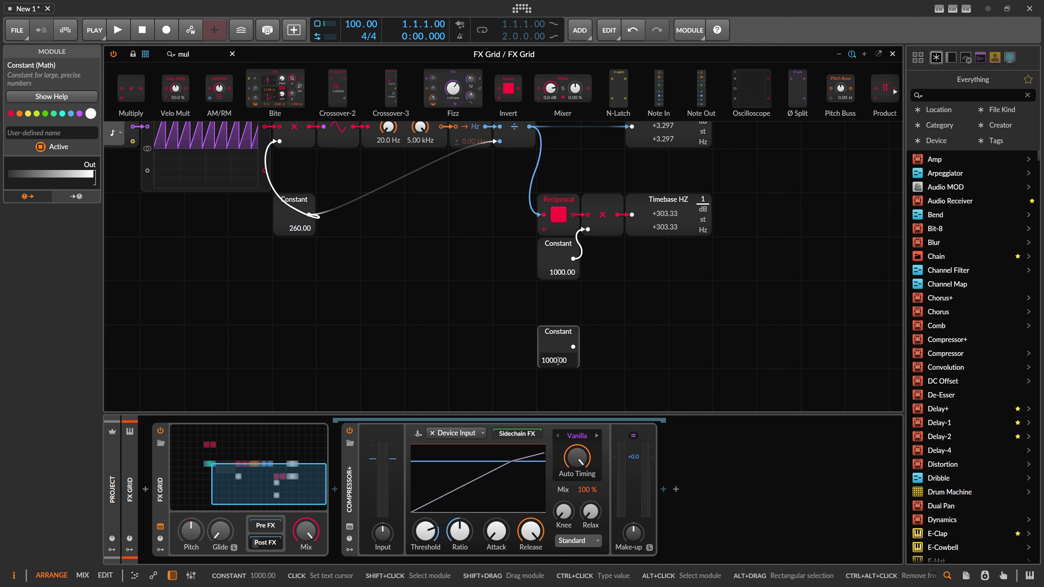
key(Left)
key(Left)
key(Left)
key(BackSpace)
text(22)
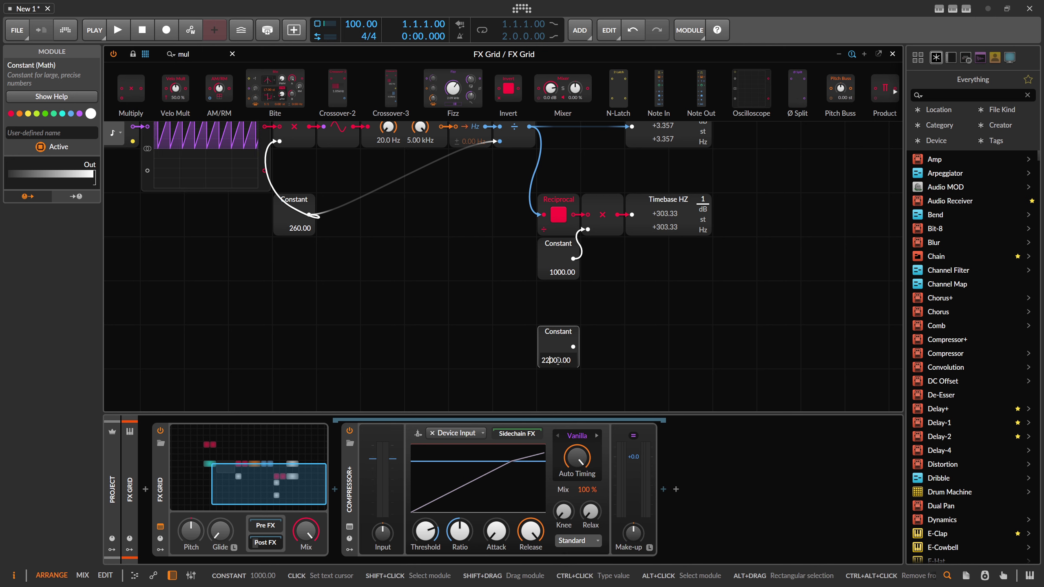
key(BackSpace)
key(Return)
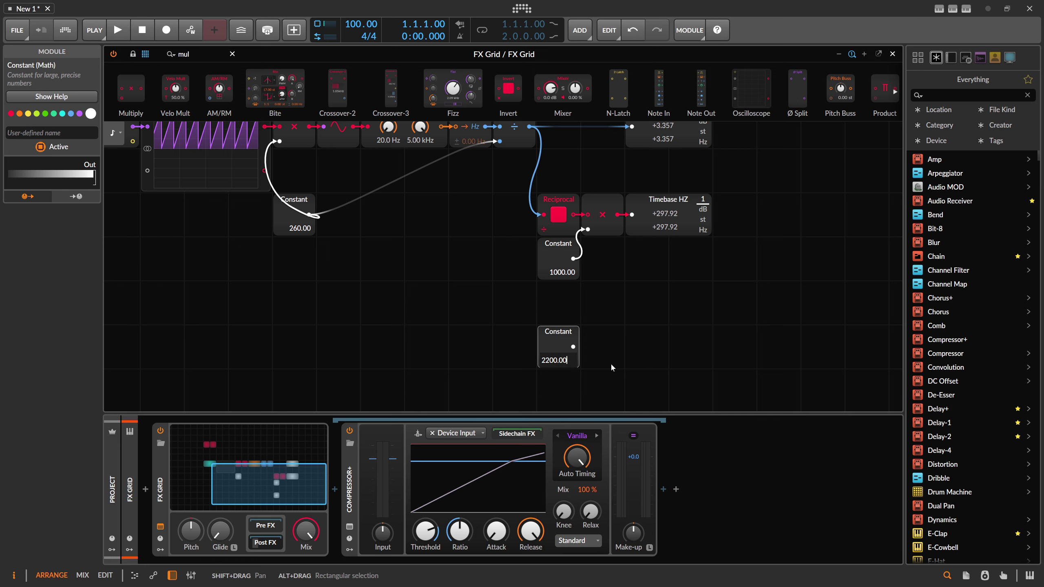
click(589, 355)
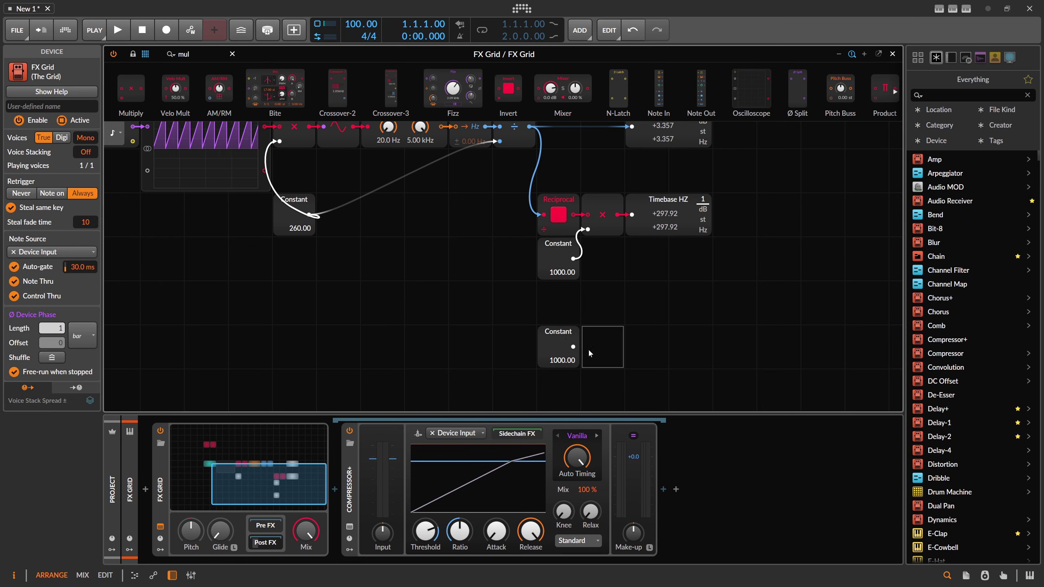
Step: Rename the duplicated Constant module as Max Target
click(569, 342)
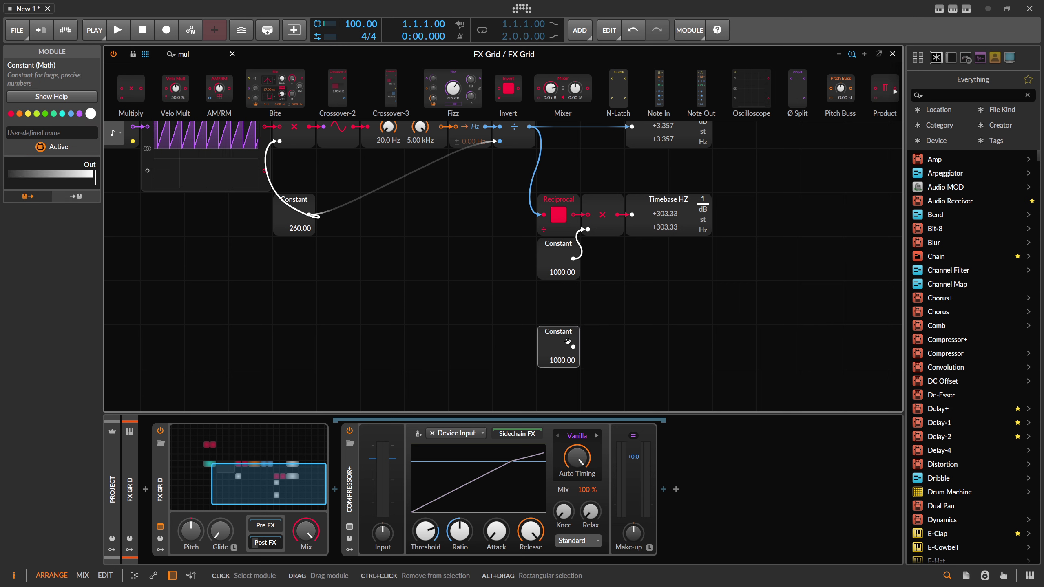
click(79, 138)
text(Max Targfe)
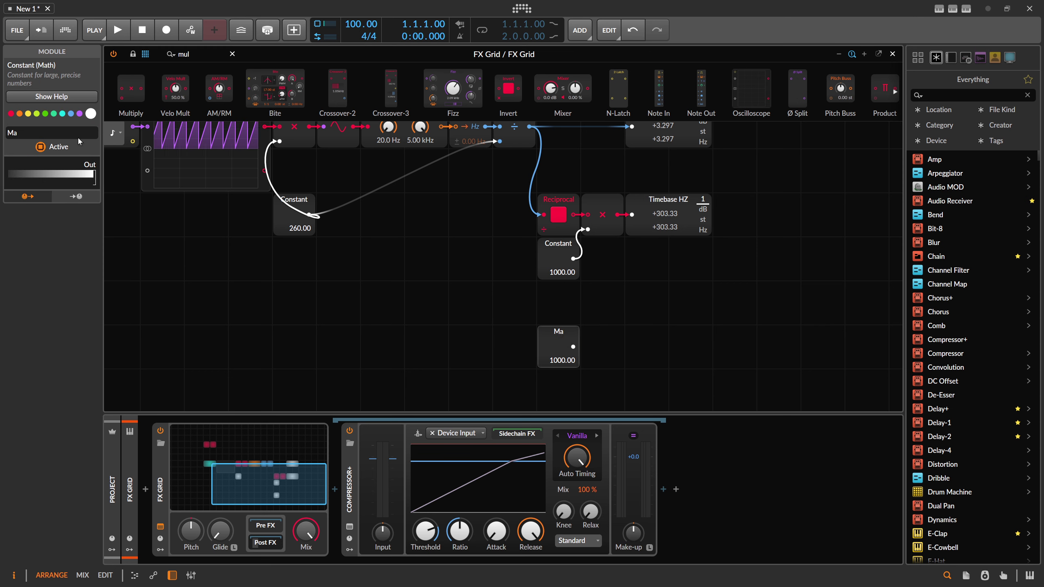
key(BackSpace)
key(BackSpace)
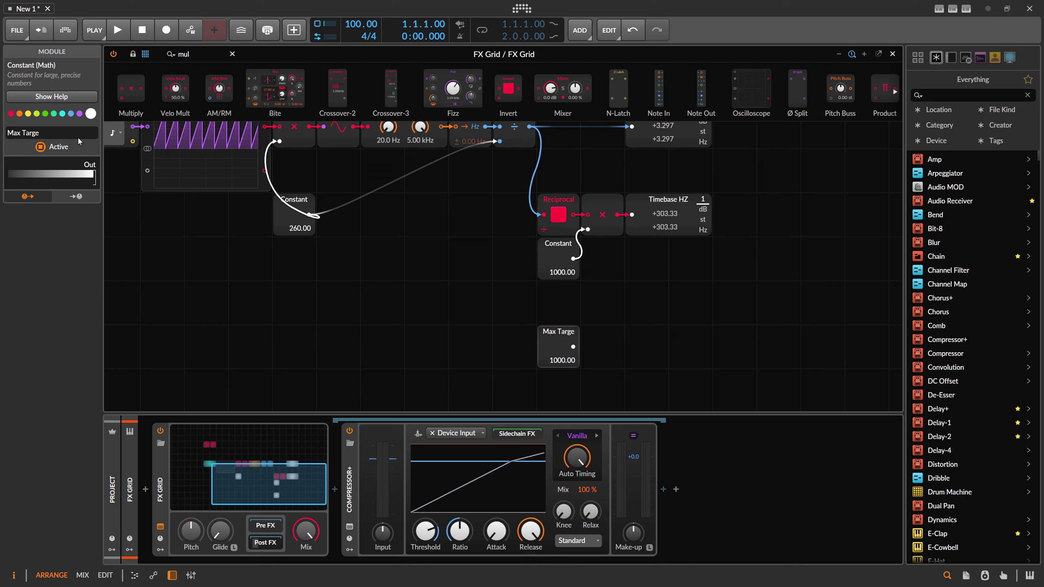
text(et)
key(Return)
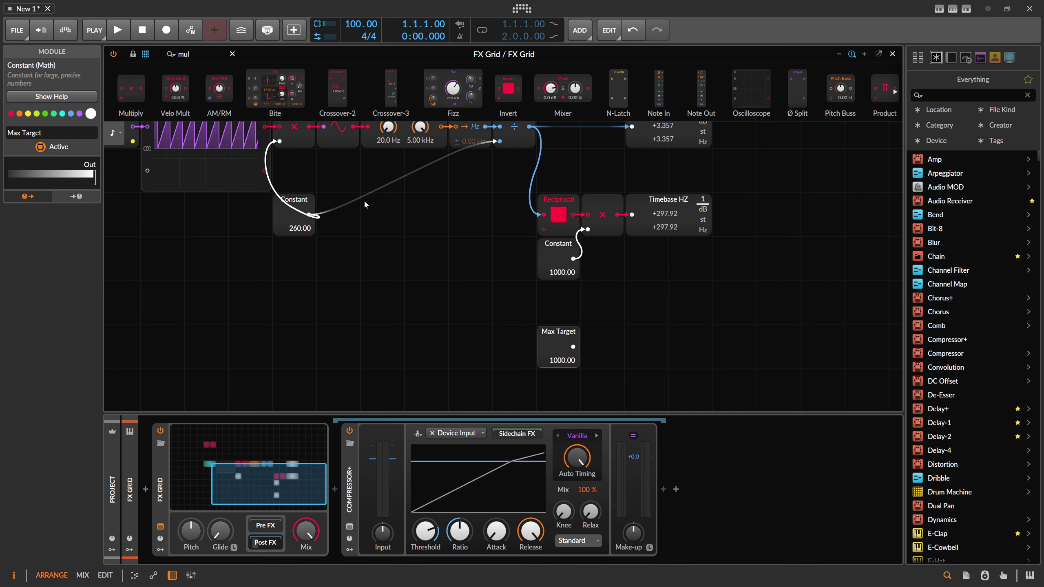
Step: Add a Reciprocal module directly beside Max Target and a Modulator Out module further along the same row, leaving one cell between them
click(146, 53)
text(rec)
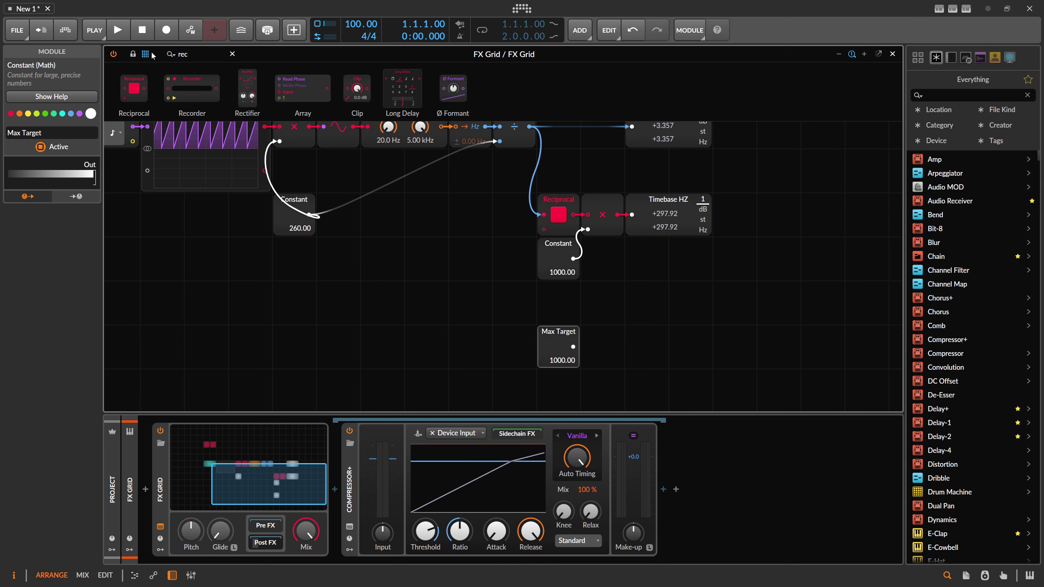
drag(134, 88, 593, 366)
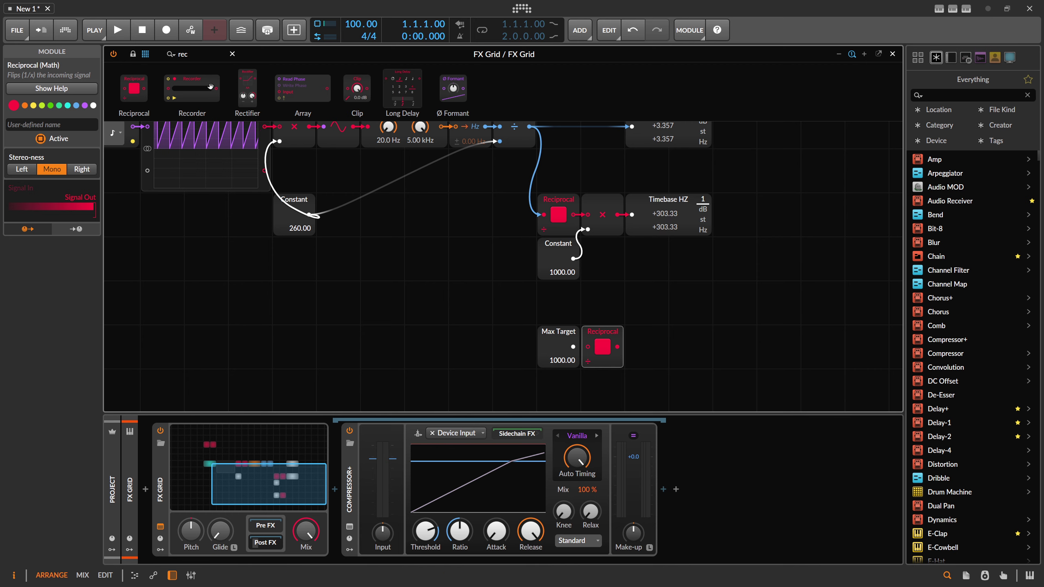
text(mod)
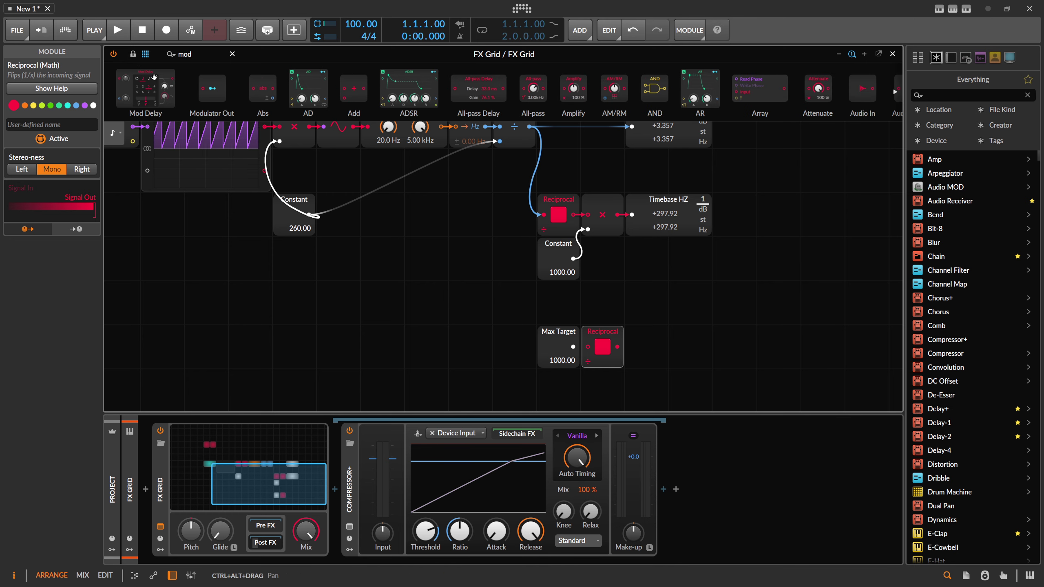
drag(212, 89, 703, 364)
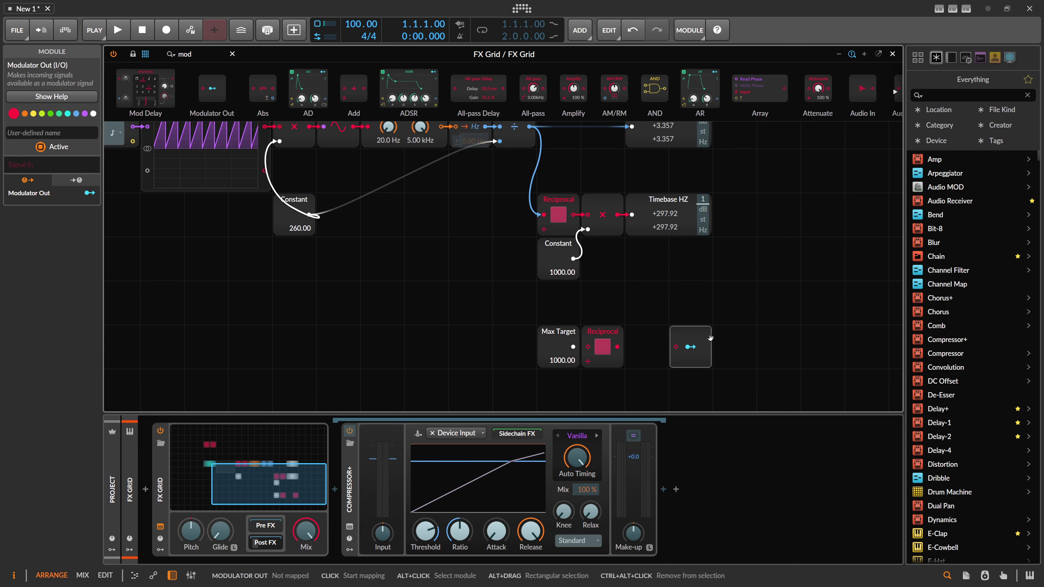
Step: Map the Modulator Out to the Compressor+ Release with a modulation amount of 1.300
drag(543, 533, 544, 510)
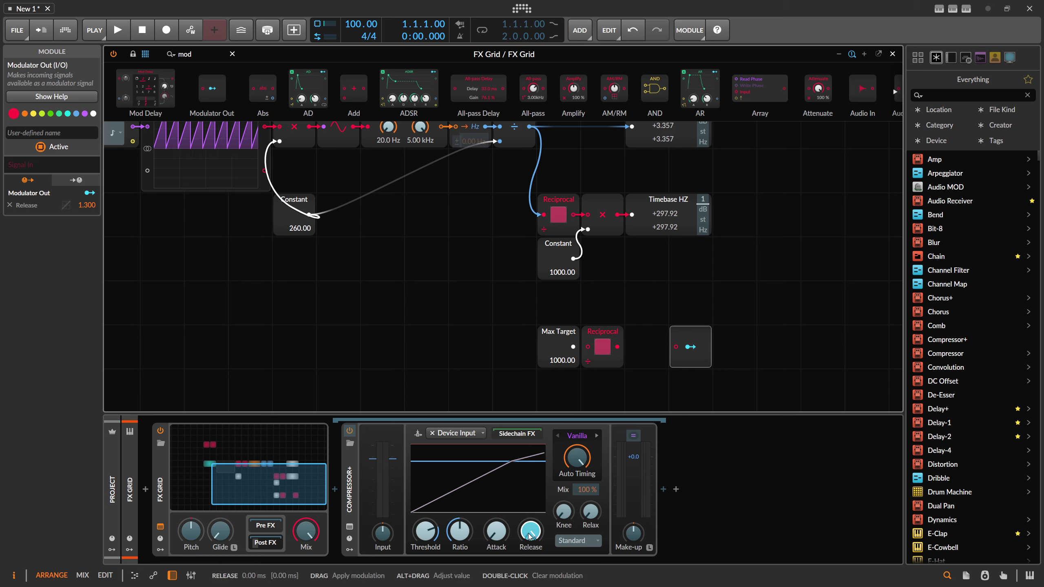
drag(530, 533, 529, 504)
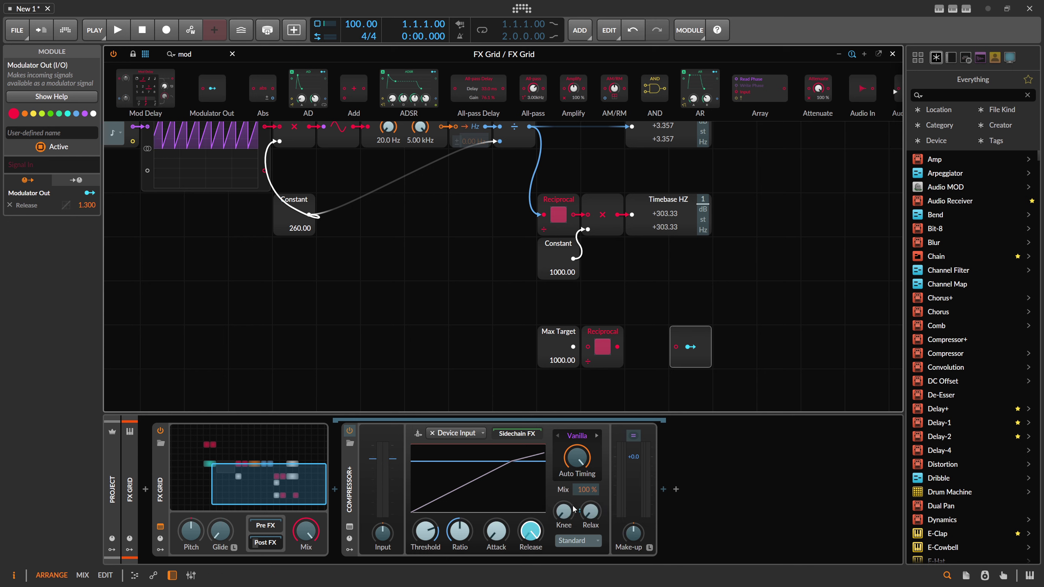
click(688, 347)
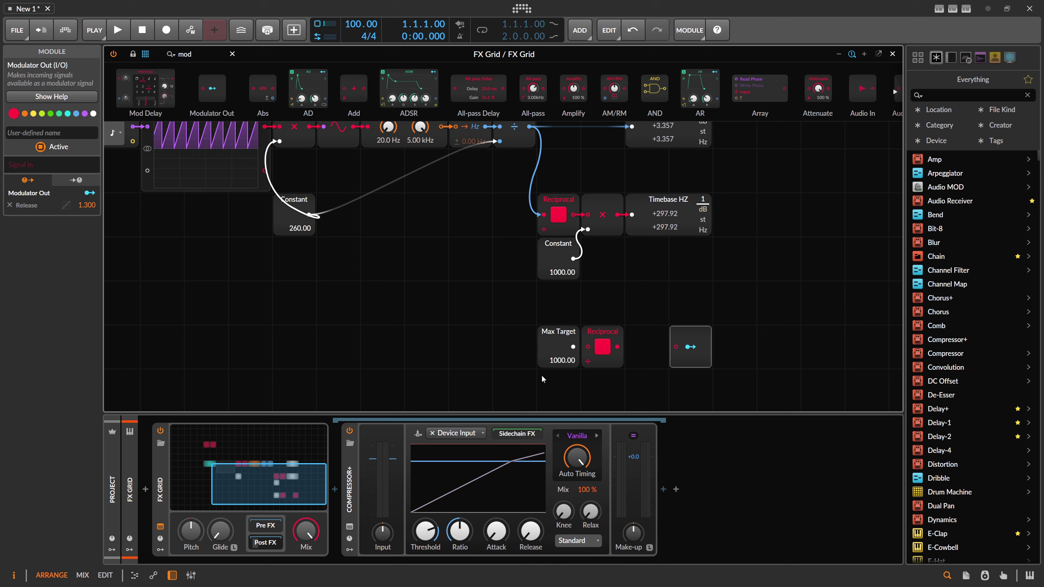
Step: Feed Max Target into the adjacent Reciprocal and set the Max Target value to 2200
drag(573, 346, 588, 346)
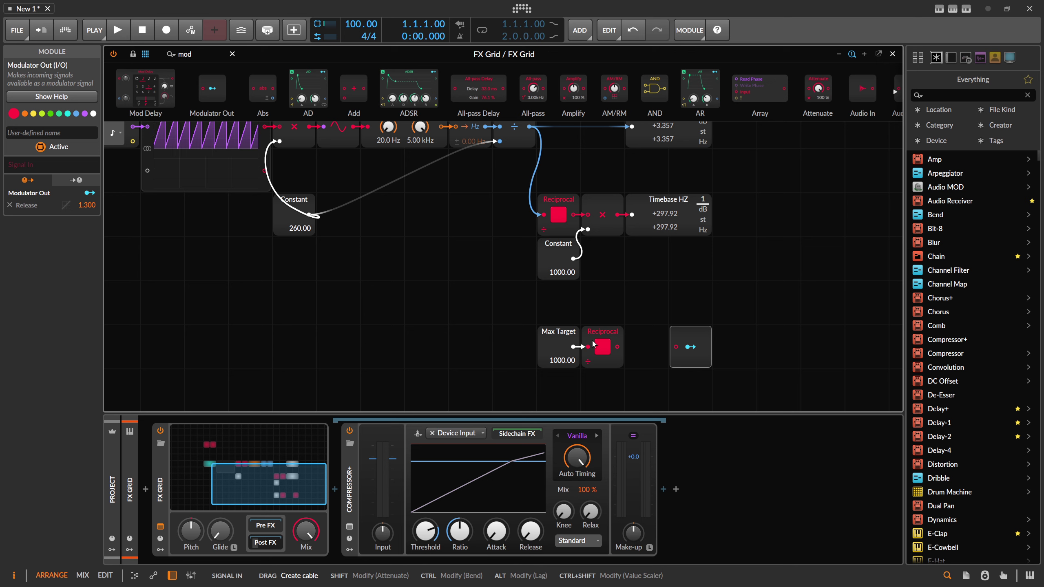
click(601, 334)
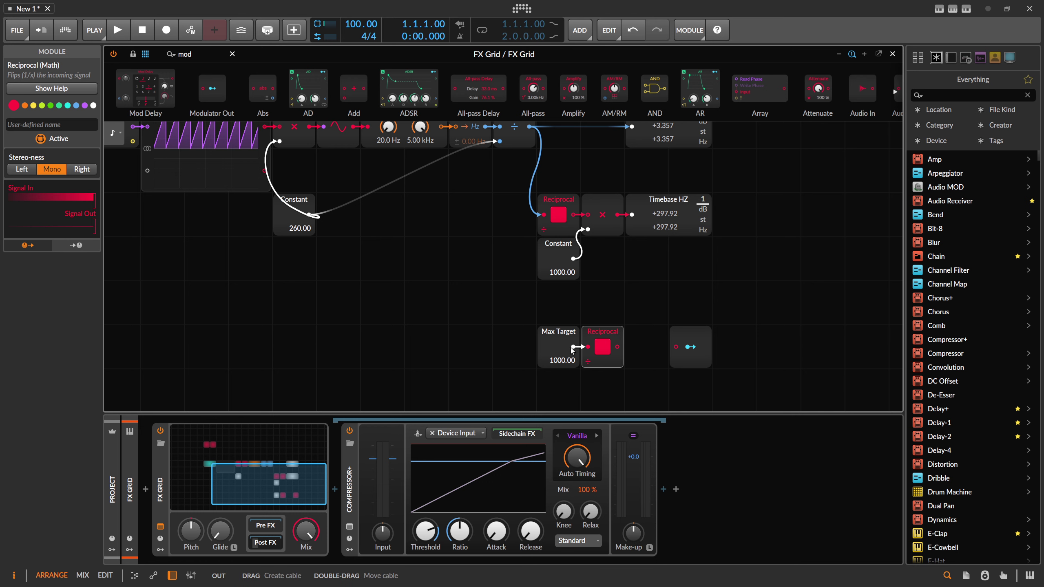
double_click(555, 361)
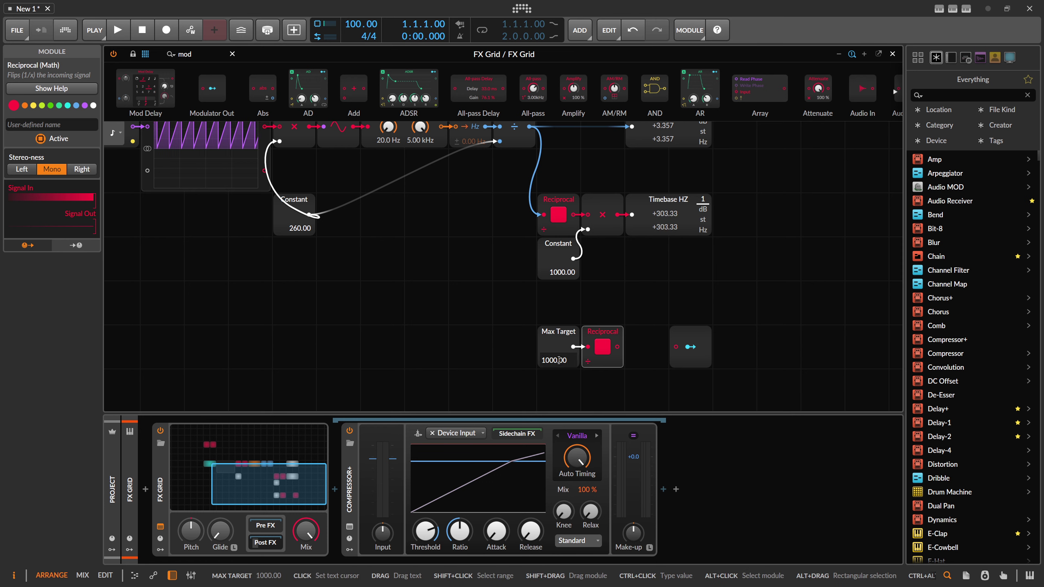
key(BackSpace)
key(BackSpace)
text(22)
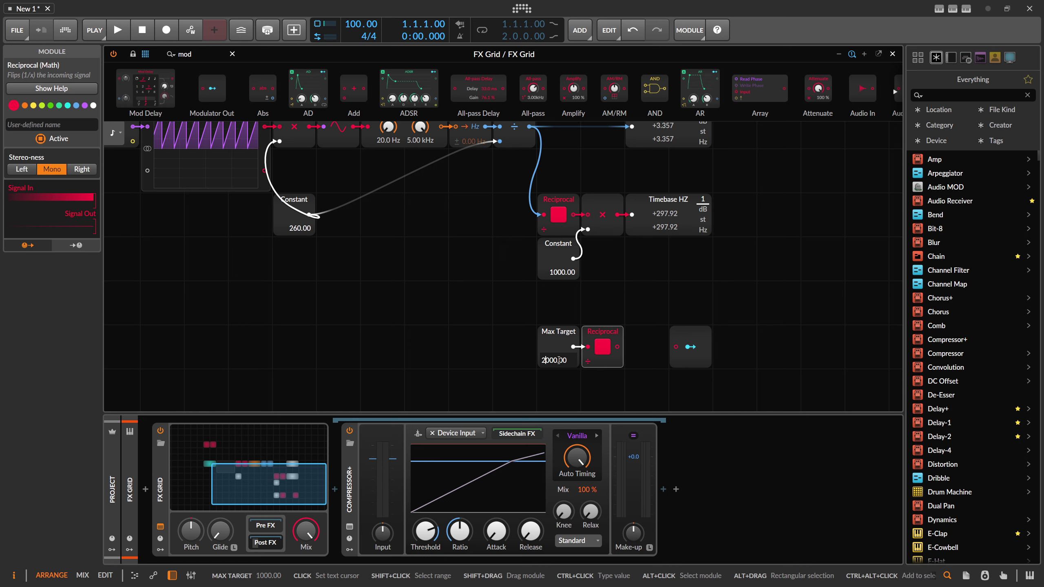
key(Return)
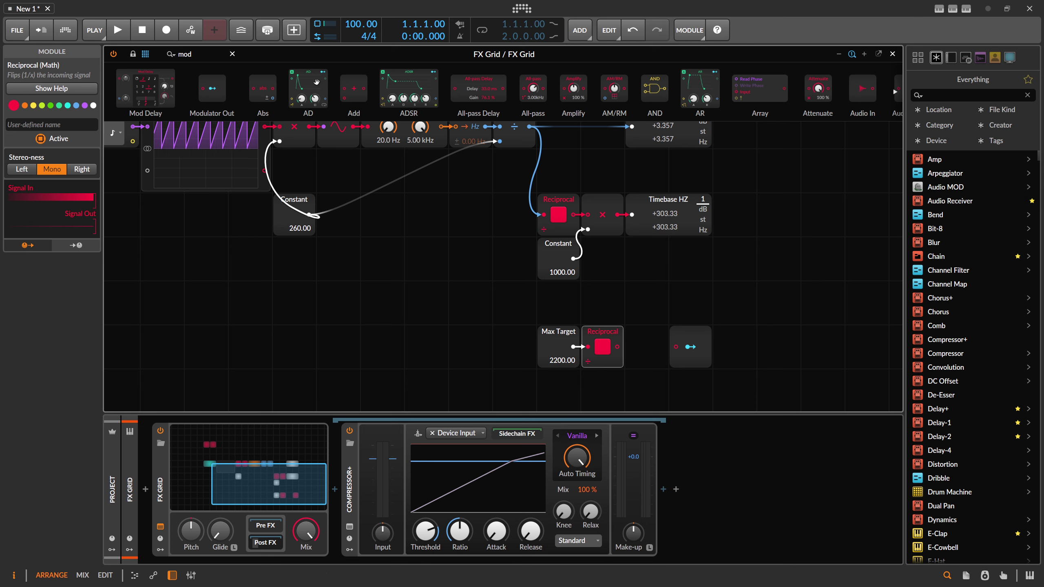
Step: Insert a Multiply module after the Max Target Reciprocal and feed its second input from the upper Multiply's millisecond output
drag(193, 54, 151, 57)
key(BackSpace)
text(mu)
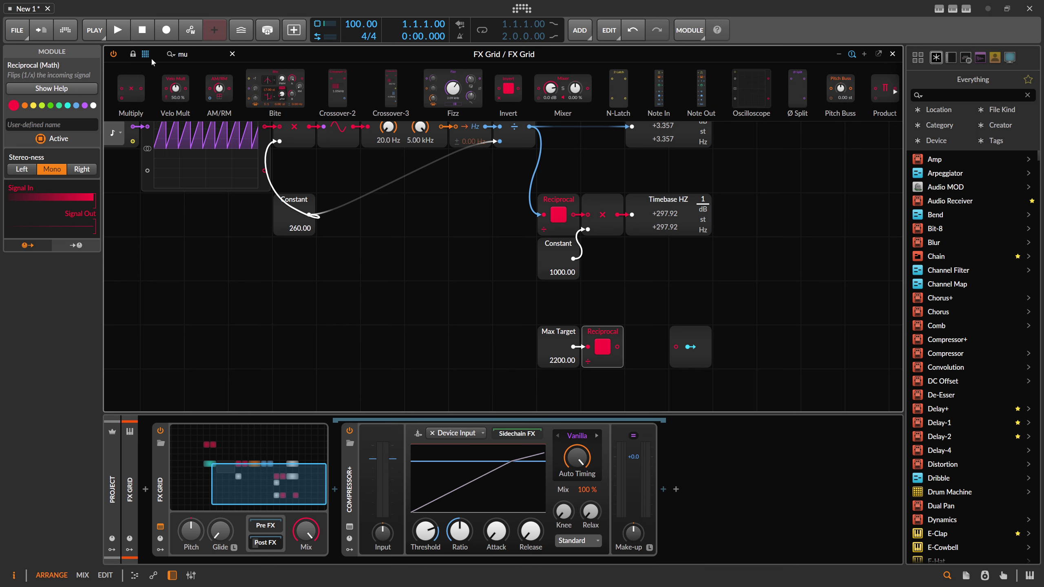
text(l)
drag(131, 89, 646, 347)
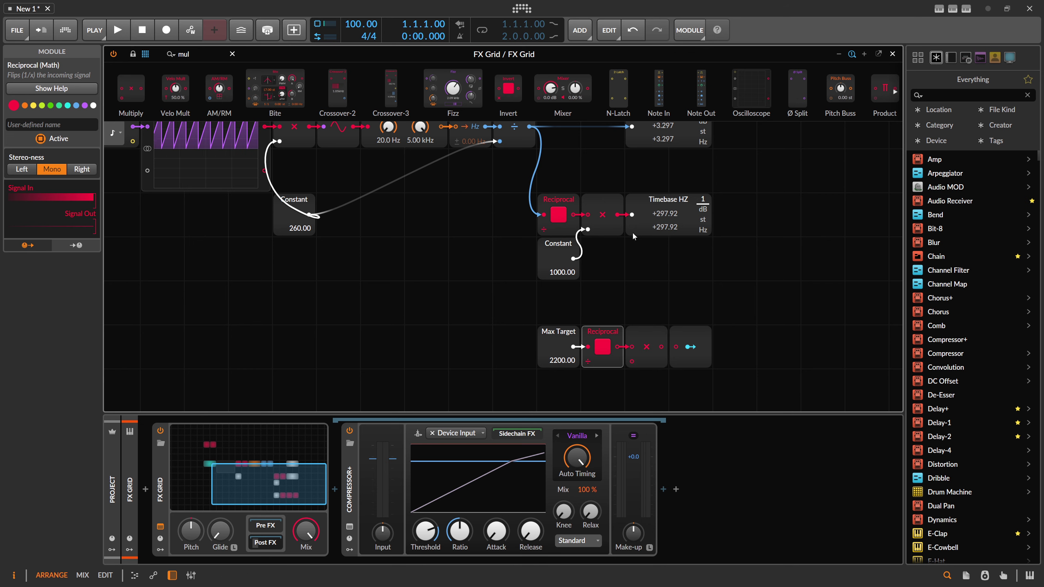
drag(618, 215, 632, 361)
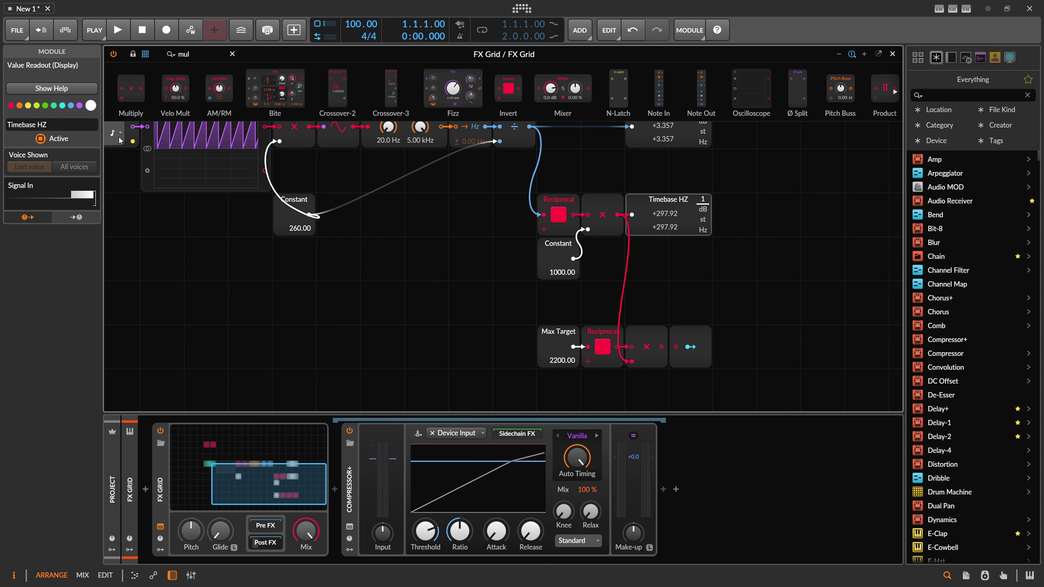
Step: Rename the millisecond period readout as Timebase MS
click(72, 124)
key(BackSpace)
key(BackSpace)
text(M)
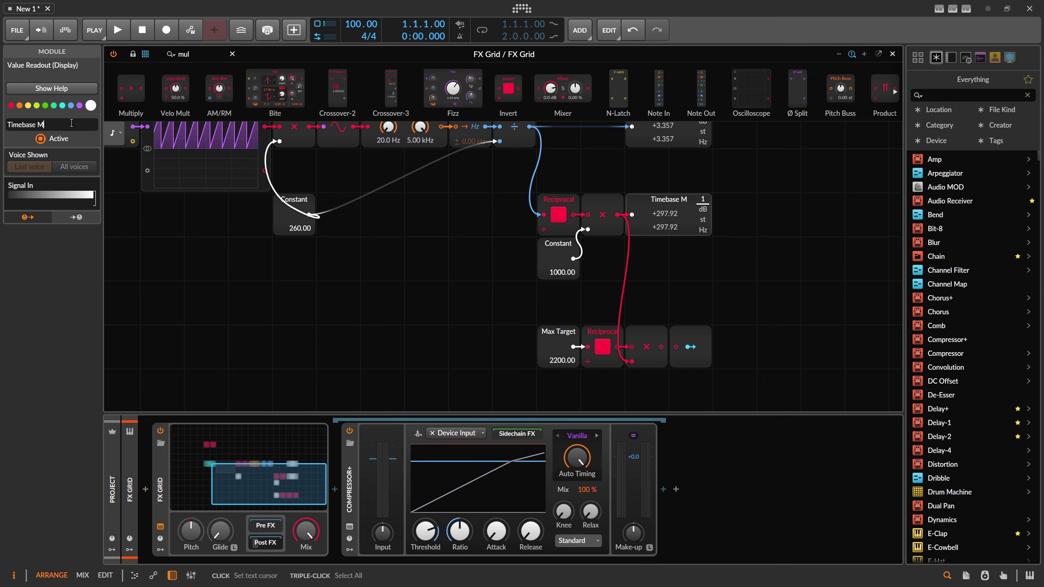
text(S)
key(Return)
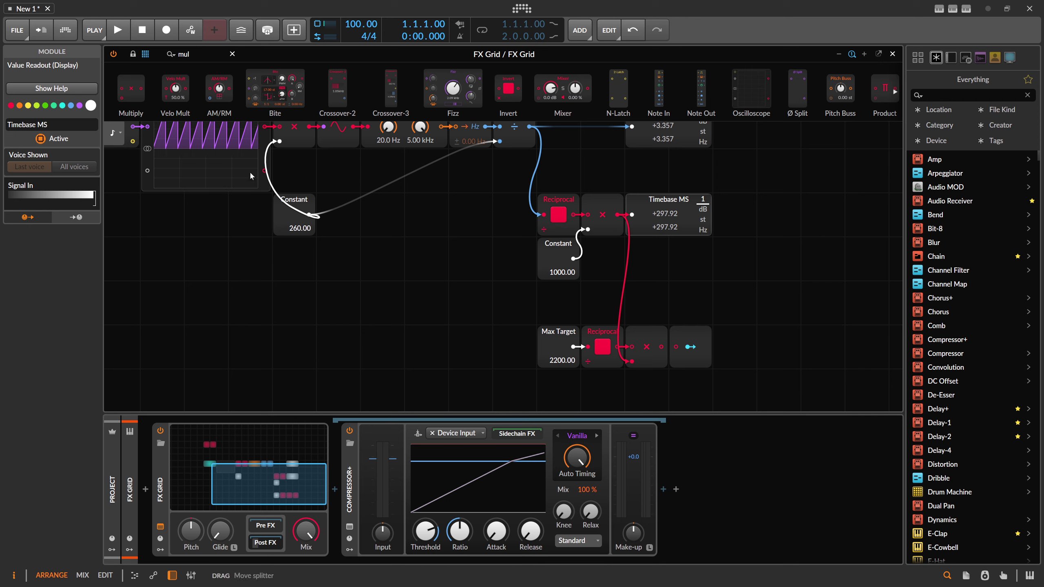
Step: Move Modulator Out down one row and put a copy of the Timebase MS readout in its place, fed by the lower Multiply
click(687, 341)
click(687, 341)
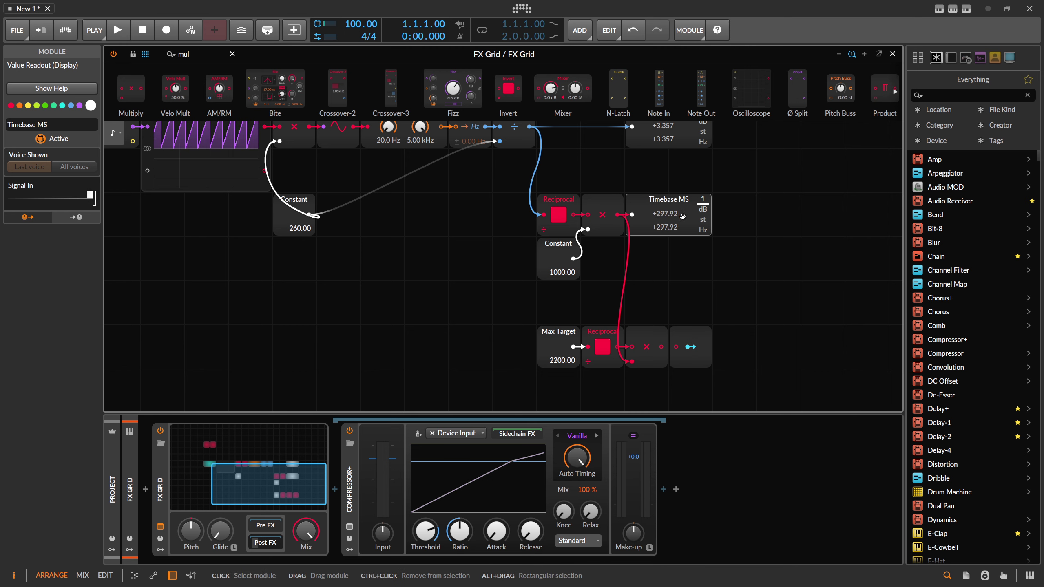
click(688, 301)
key(ctrl+v)
drag(693, 338, 693, 385)
drag(702, 309, 676, 347)
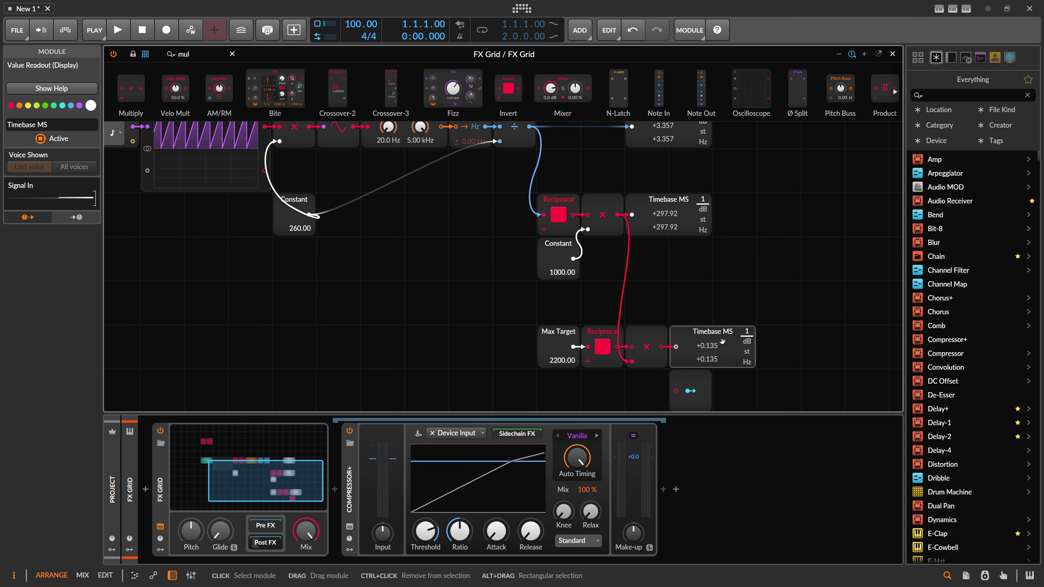
Step: Rename the lower value readout as Target Mod Scale
double_click(2, 125)
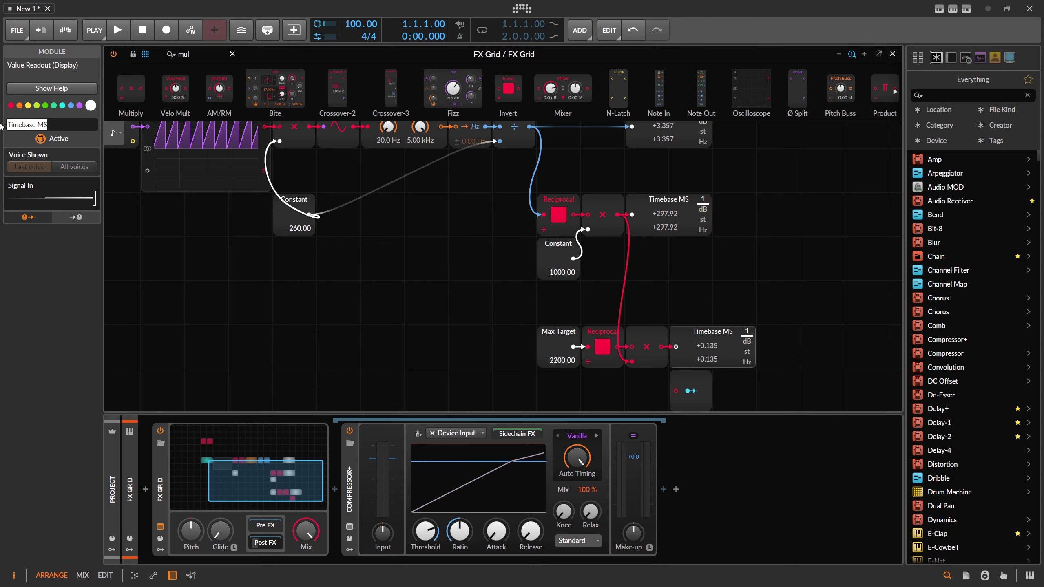
text(Target)
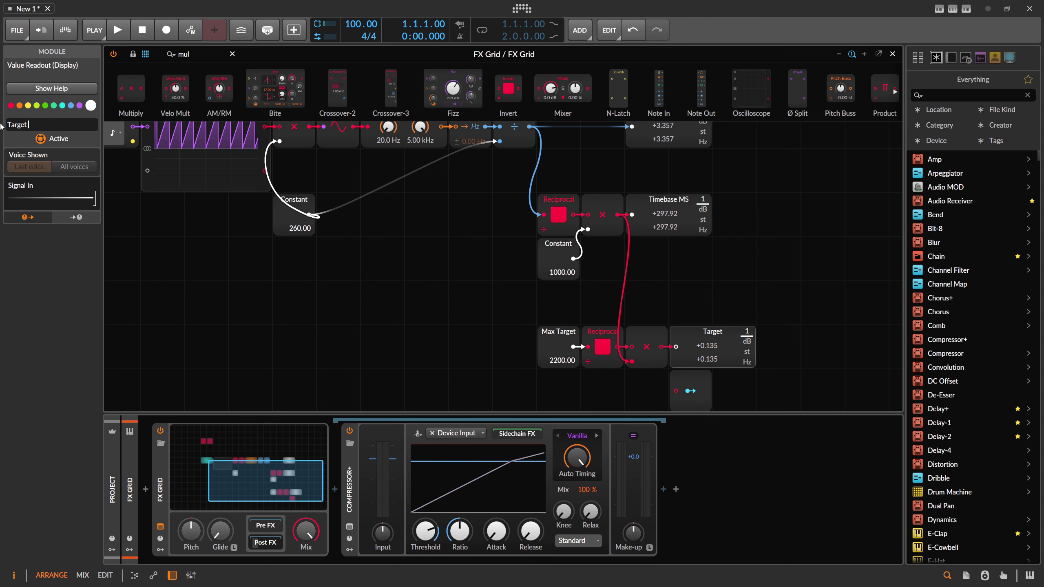
text( Mod Sca)
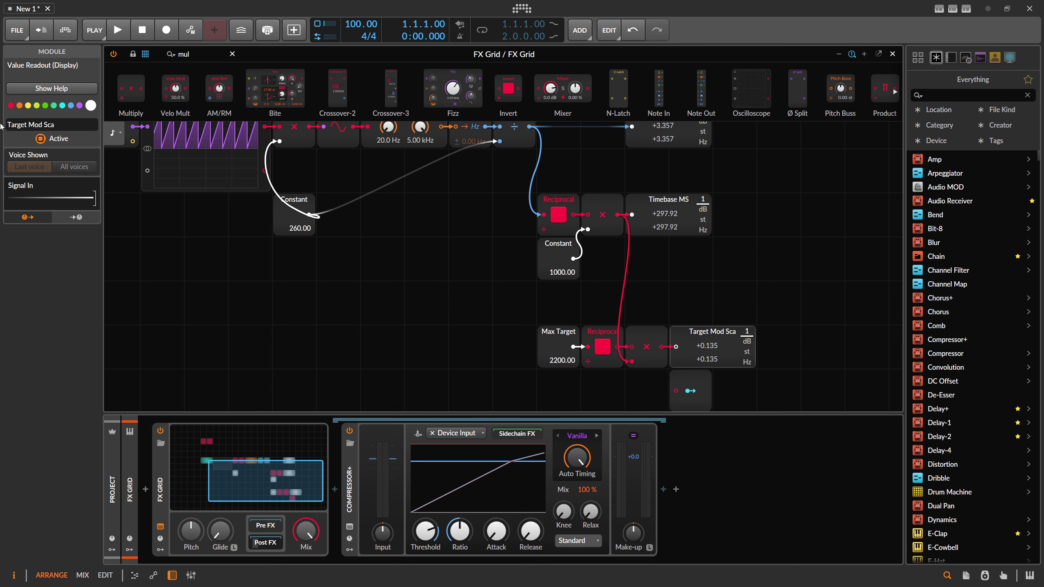
text(le)
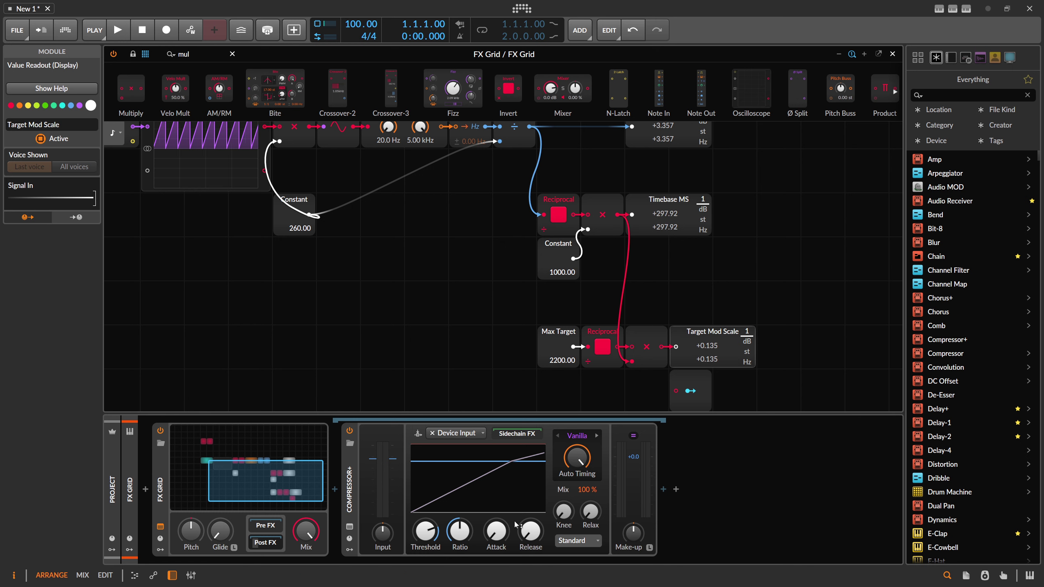
Step: Feed the lower Multiply's output into the Modulator Out module
drag(668, 350, 676, 391)
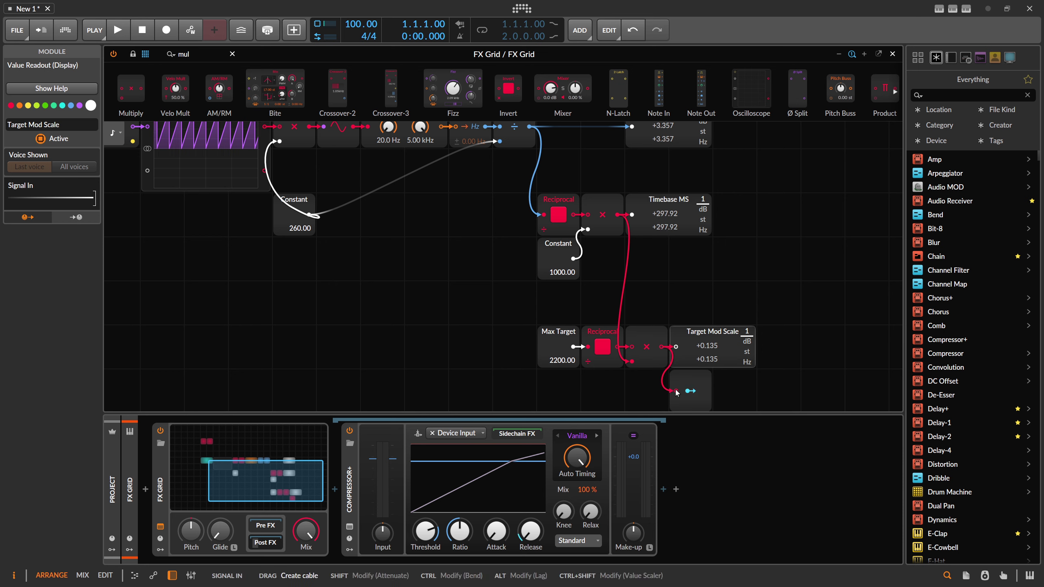
click(690, 391)
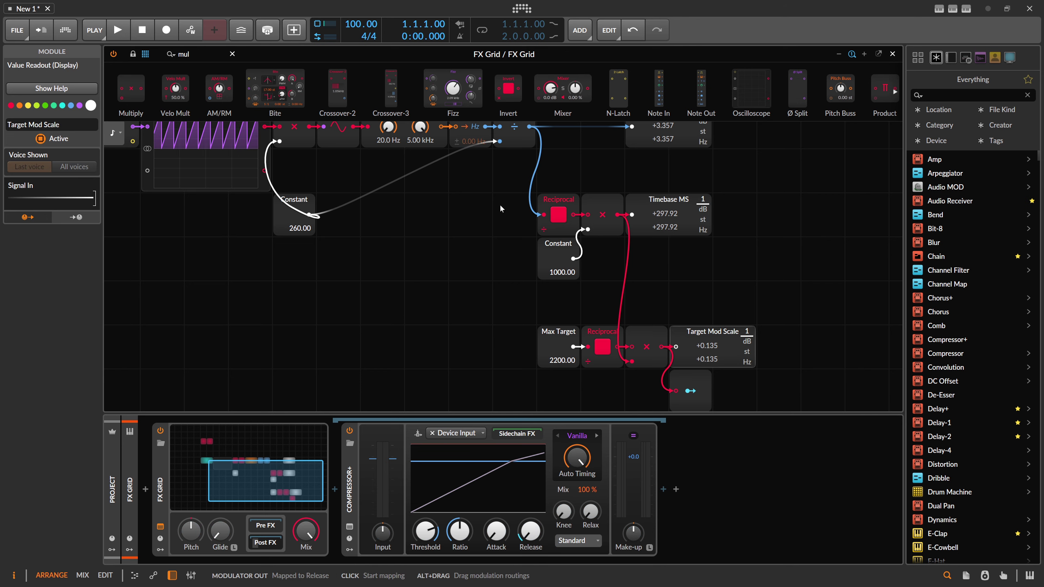
Step: Test the modulation by lowering the project tempo to 29 BPM and raising it to 130 BPM
drag(361, 23, 361, 39)
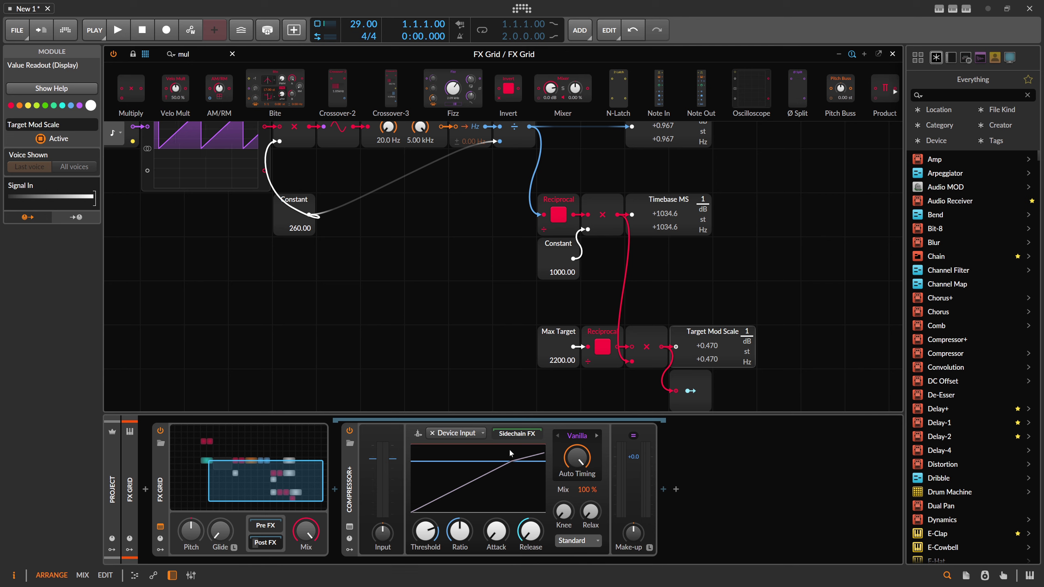
drag(358, 25, 358, 3)
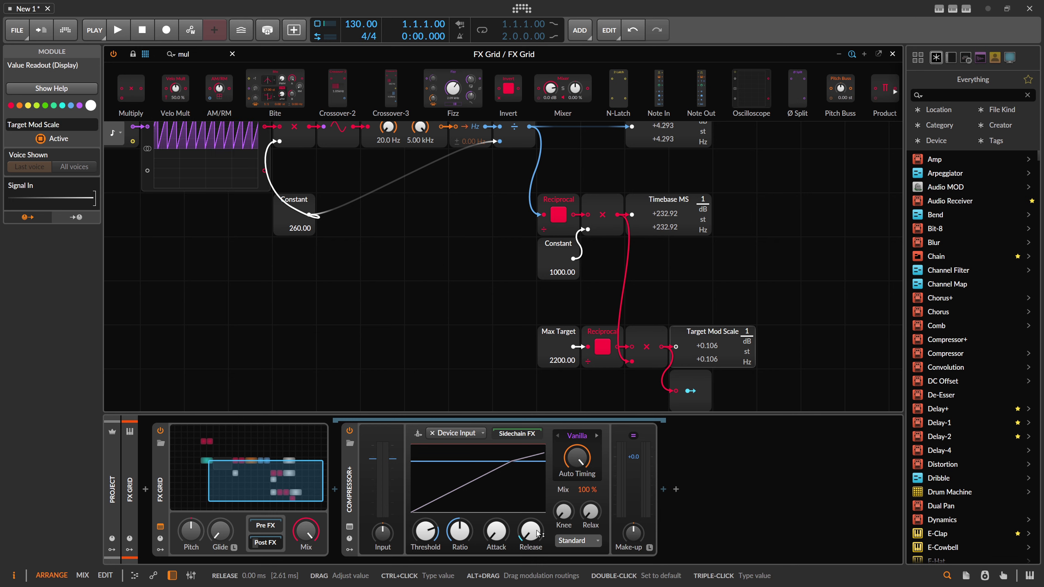
Step: Set the response curve of Modulator Out's Release modulation to Logarithmic
scroll(702, 382, down, 1)
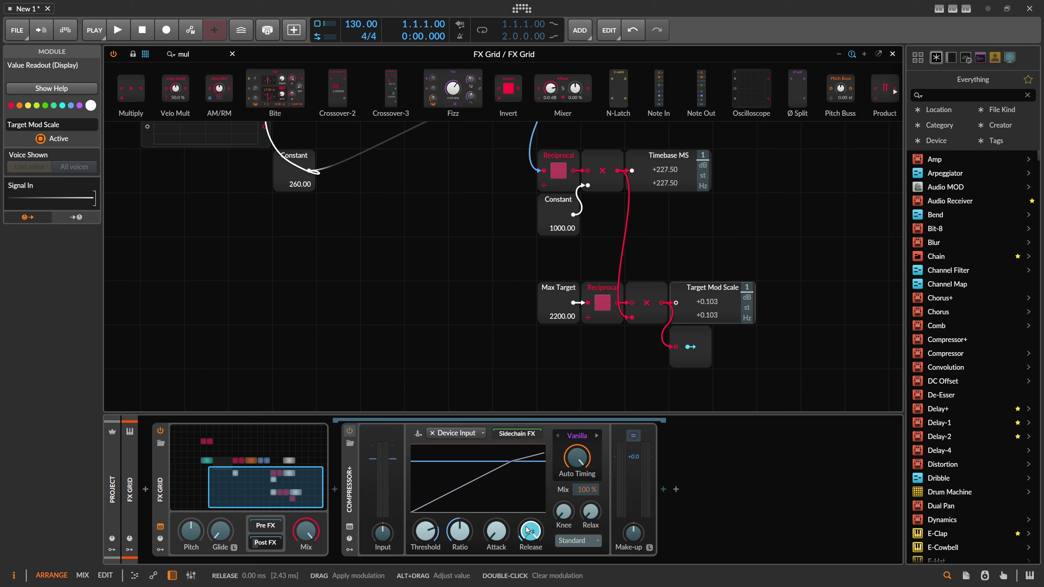
click(694, 335)
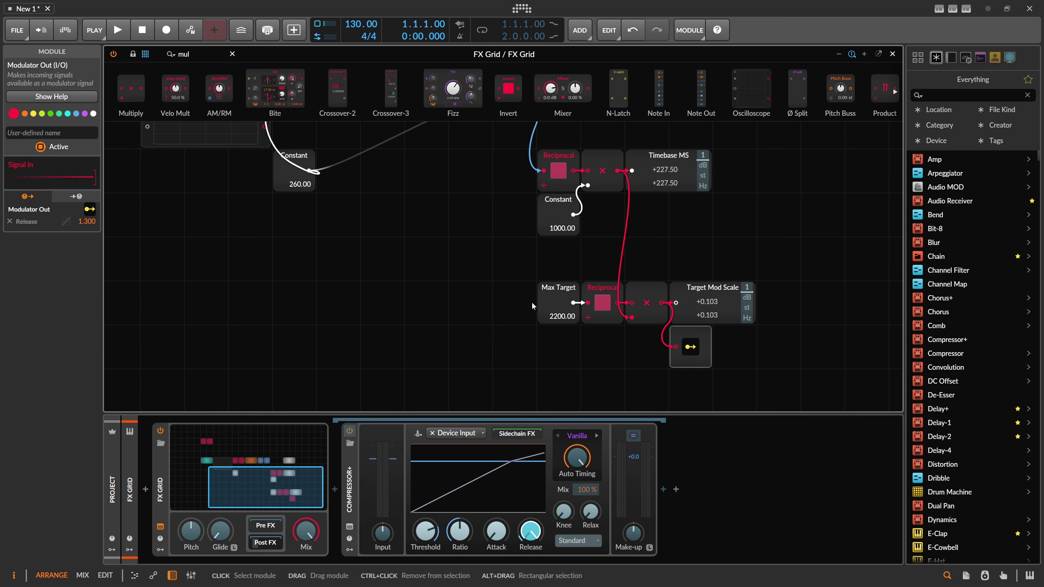
click(66, 222)
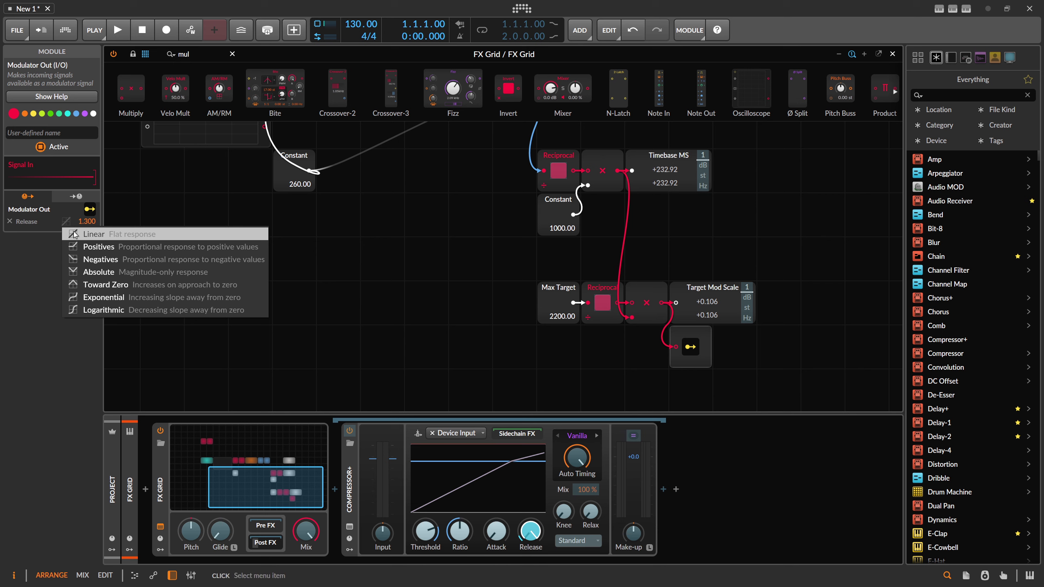
click(104, 306)
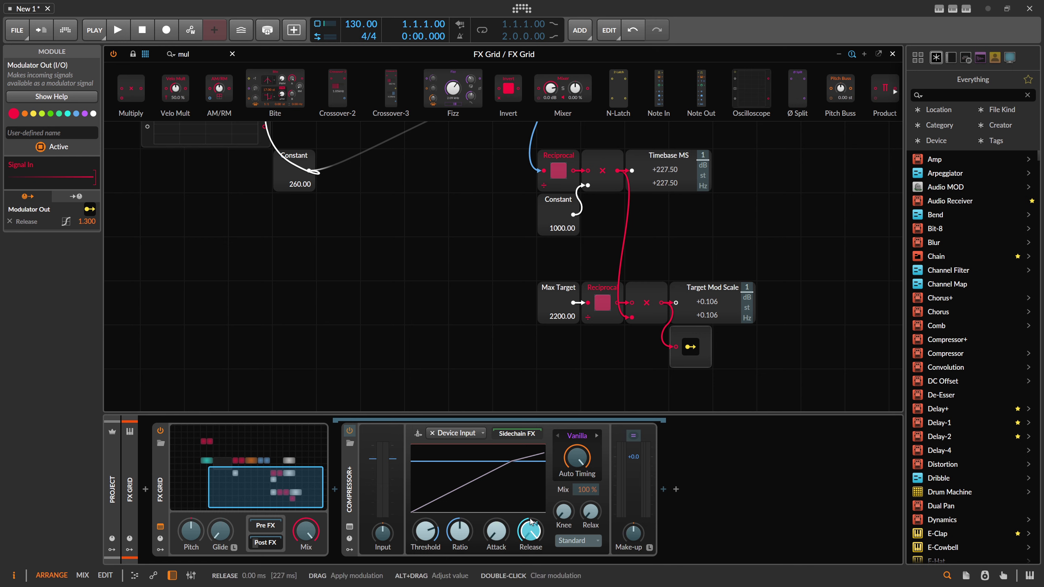
click(691, 347)
click(690, 347)
click(182, 53)
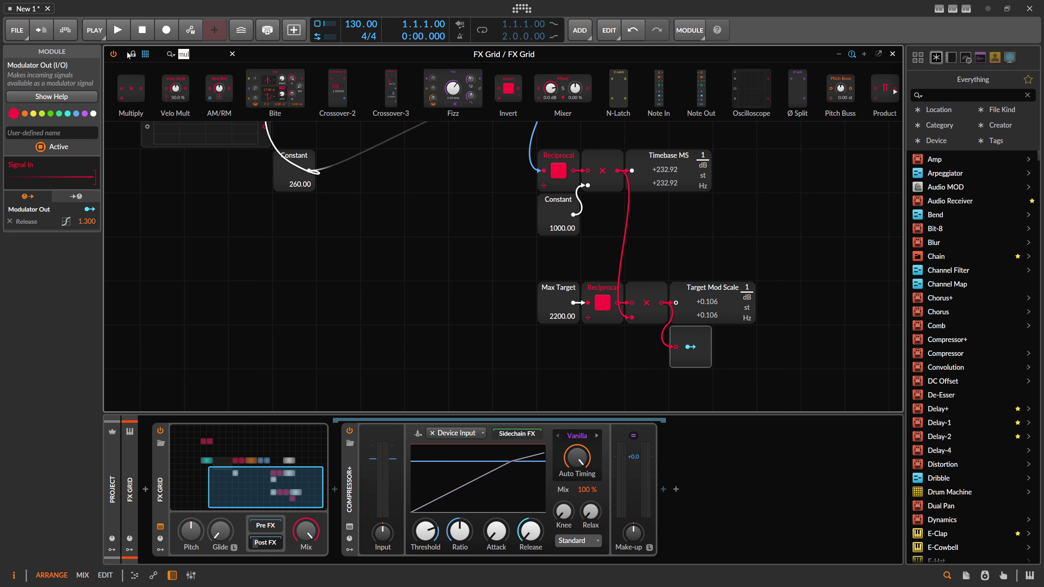
text(lag)
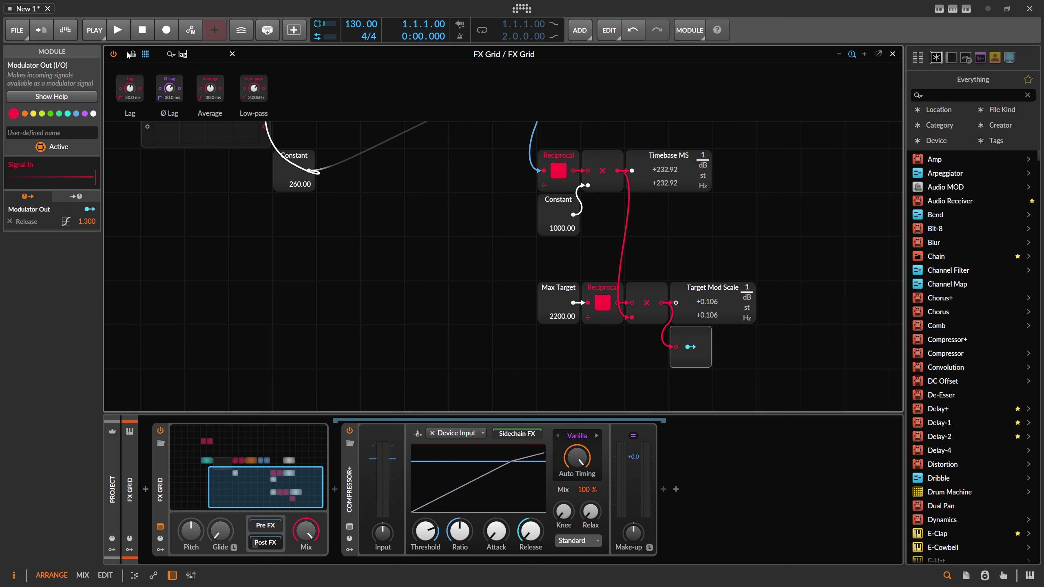
key(Escape)
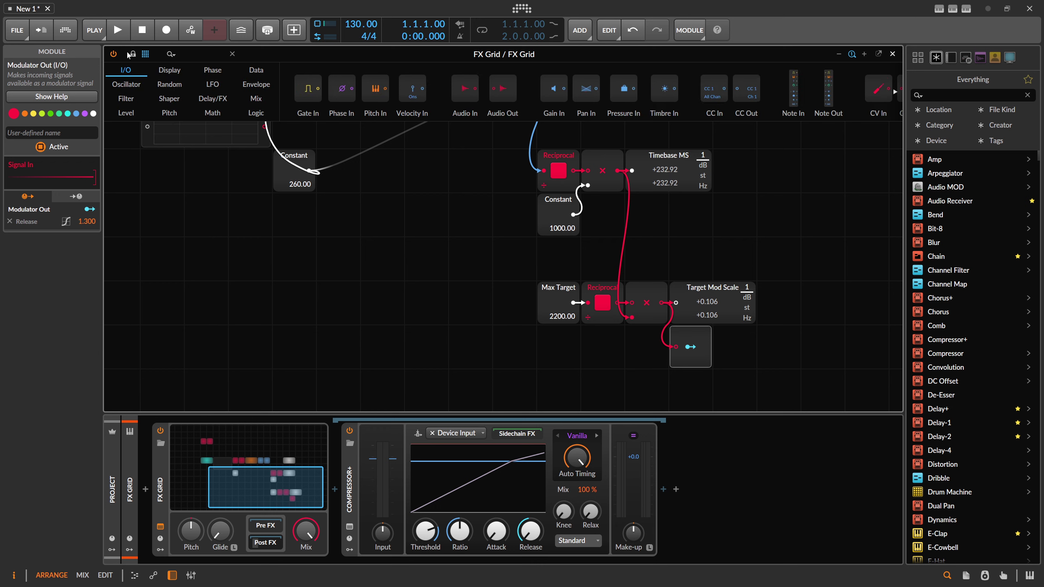
Step: Lower the Zero Crossings high frequency to 637 Hz
scroll(420, 171, up, 3)
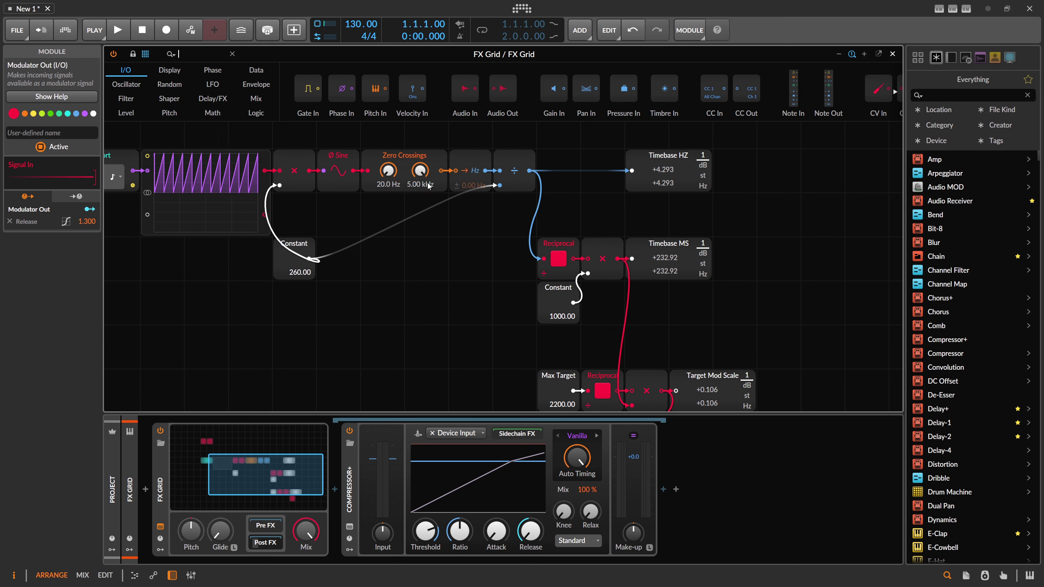
mouse_move(420, 170)
mouse_down()
mouse_move(419, 190)
mouse_move(425, 177)
mouse_up()
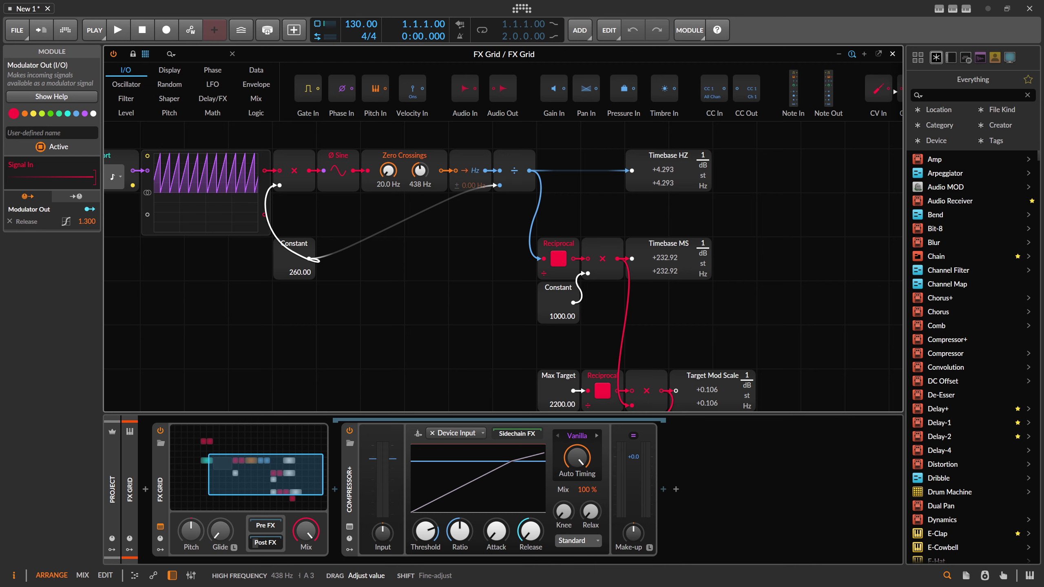
scroll(687, 261, down, 1)
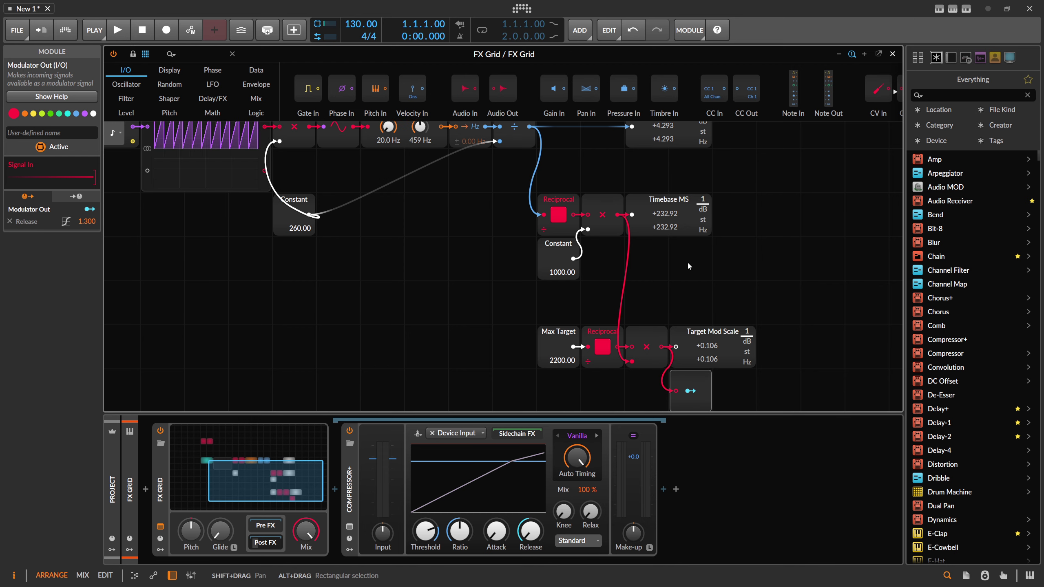
drag(420, 128, 420, 89)
click(690, 391)
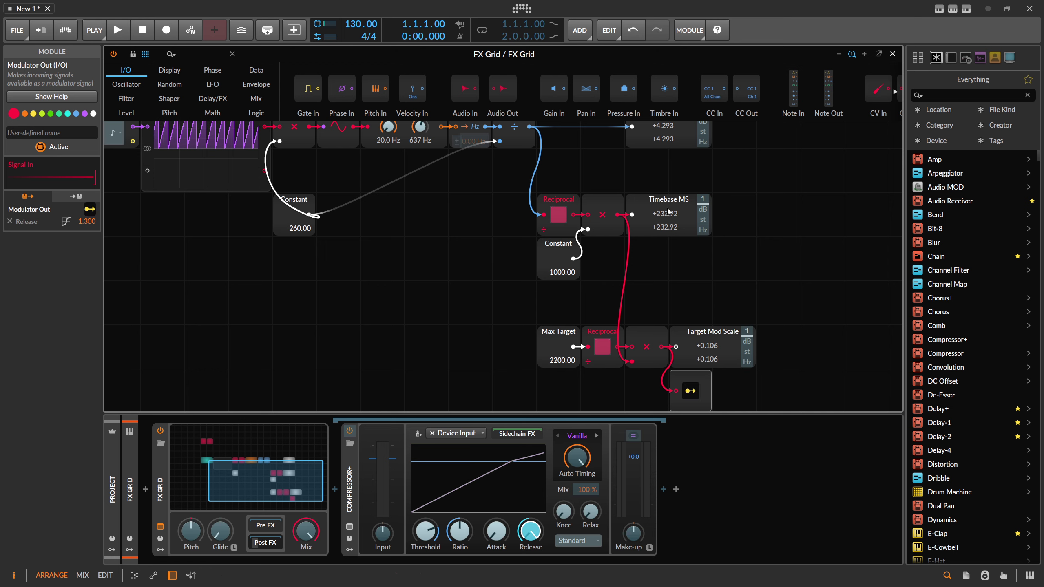
Step: Lower the project tempo to 120 BPM and set the Zero Crossings high frequency to 844 Hz
scroll(663, 233, up, 2)
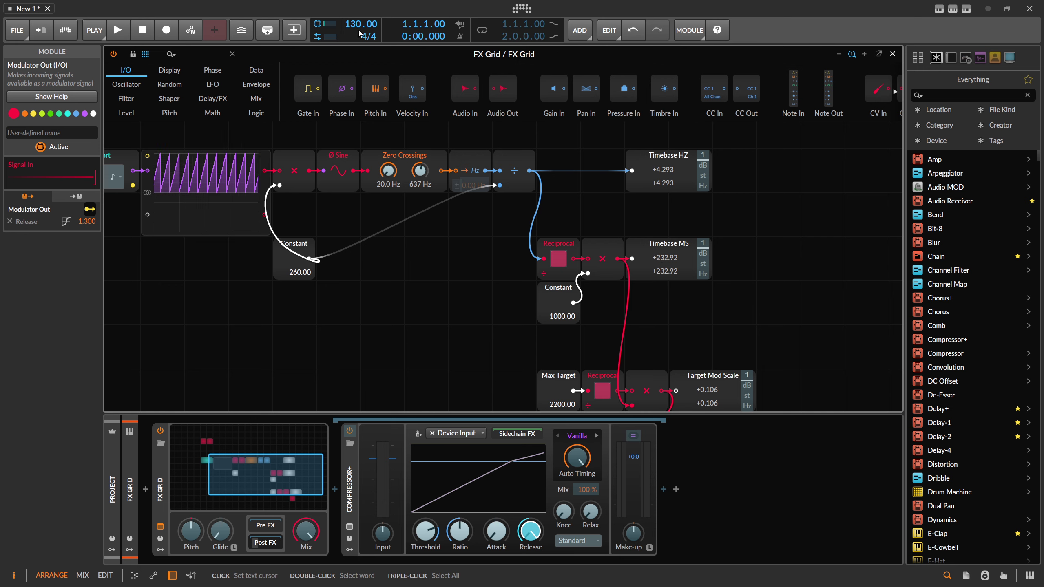
drag(360, 34, 360, 35)
key(Escape)
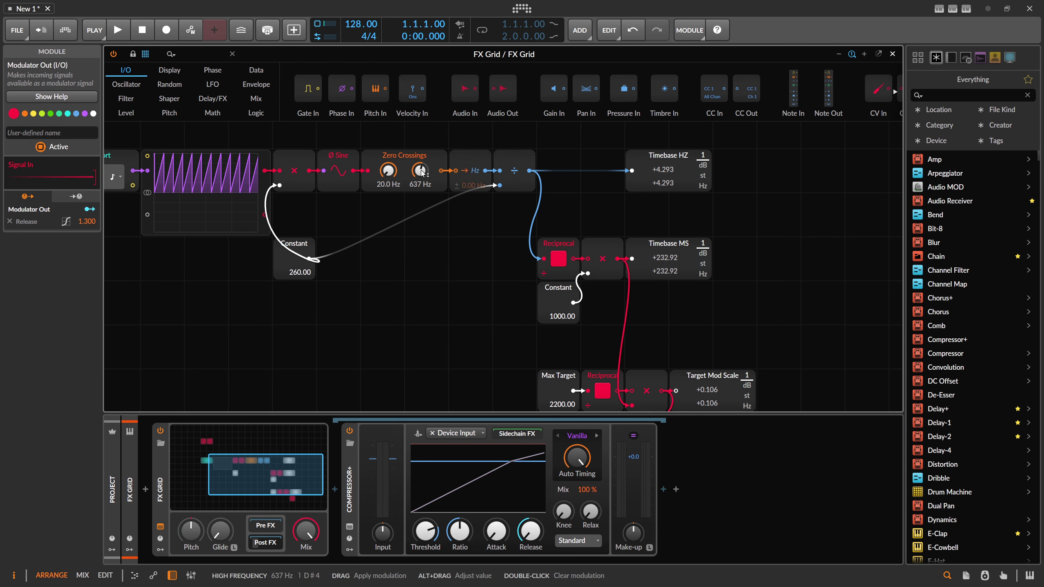
drag(420, 170, 421, 157)
drag(361, 25, 361, 41)
drag(420, 170, 421, 179)
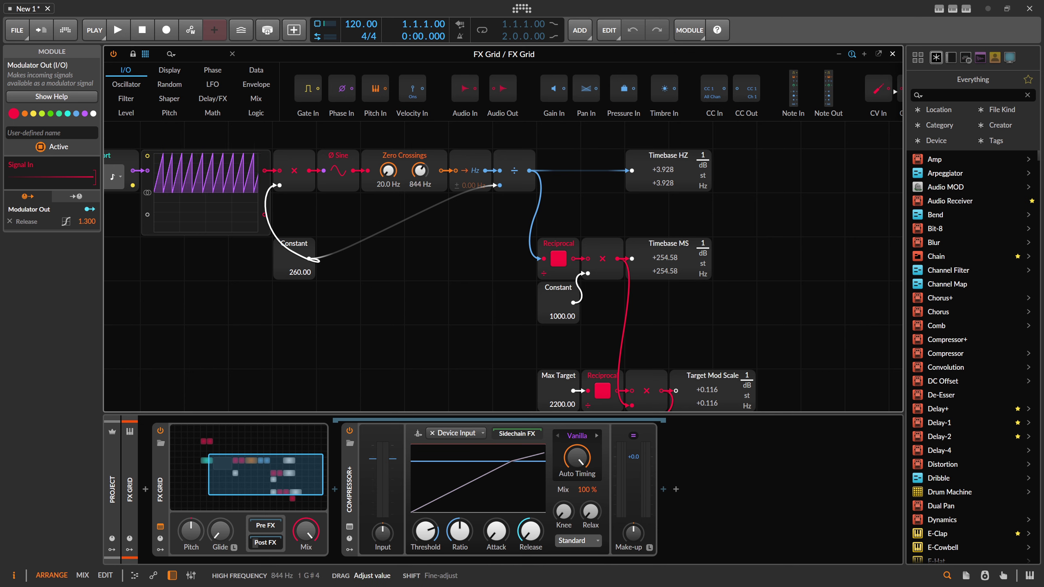
Step: Raise the Zero Crossings high frequency to 1.17 kHz and set the project tempo to 127 BPM
drag(361, 23, 361, 22)
drag(420, 171, 420, 162)
drag(361, 24, 361, 21)
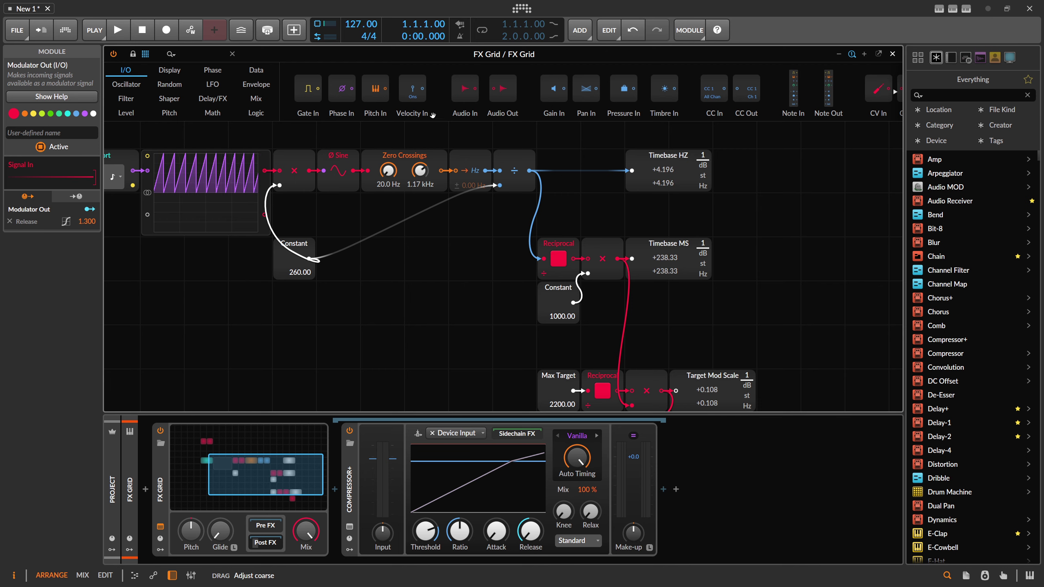
Step: Check the modulated Release value of Compressor+ against the Timebase MS readout
scroll(616, 288, down, 5)
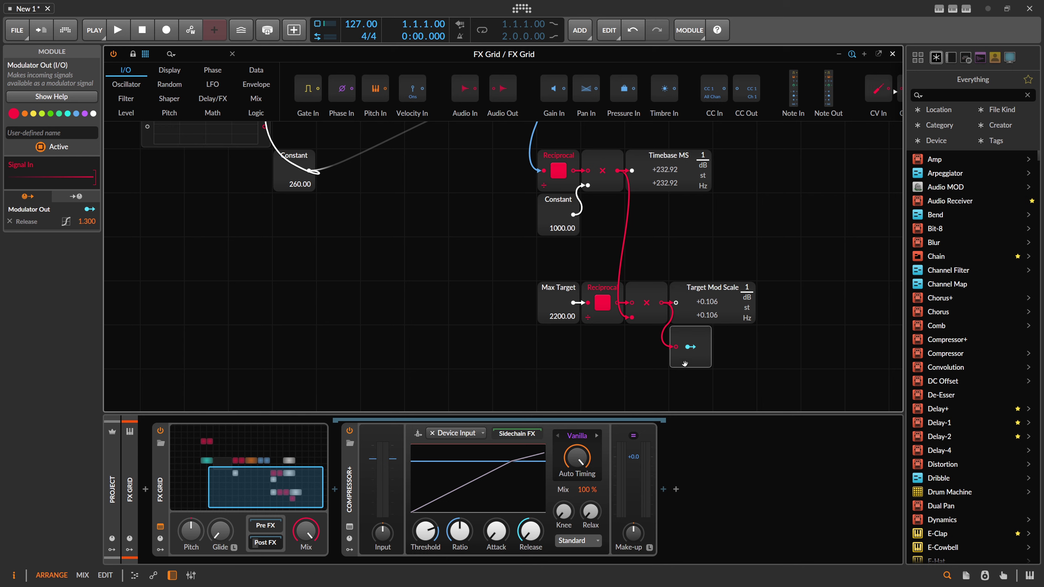
click(690, 347)
click(364, 495)
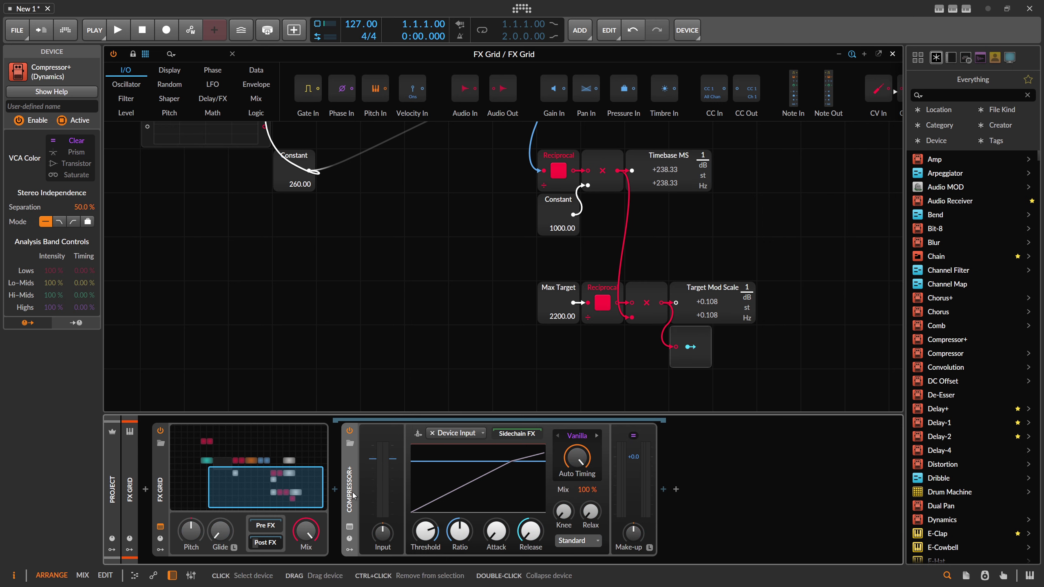
click(531, 535)
click(530, 537)
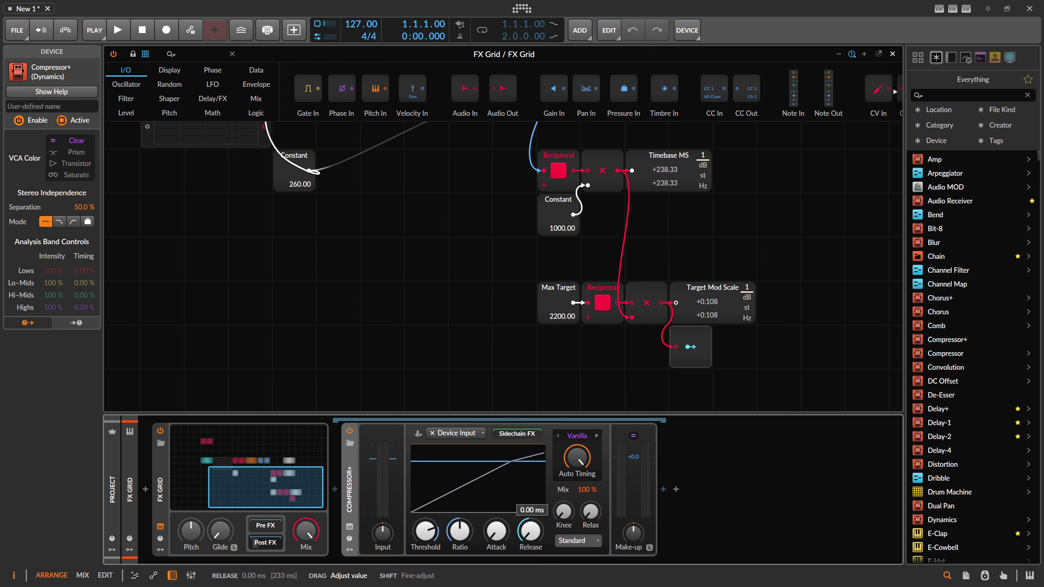
Step: Insert a standard Compressor device after Compressor+
click(663, 490)
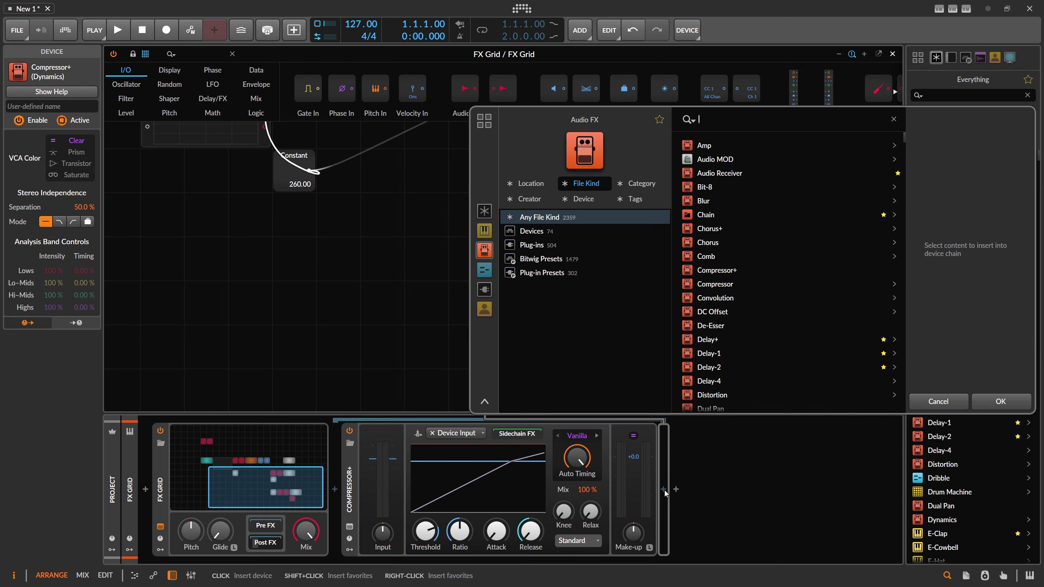
text(compre)
key(Down)
key(Down)
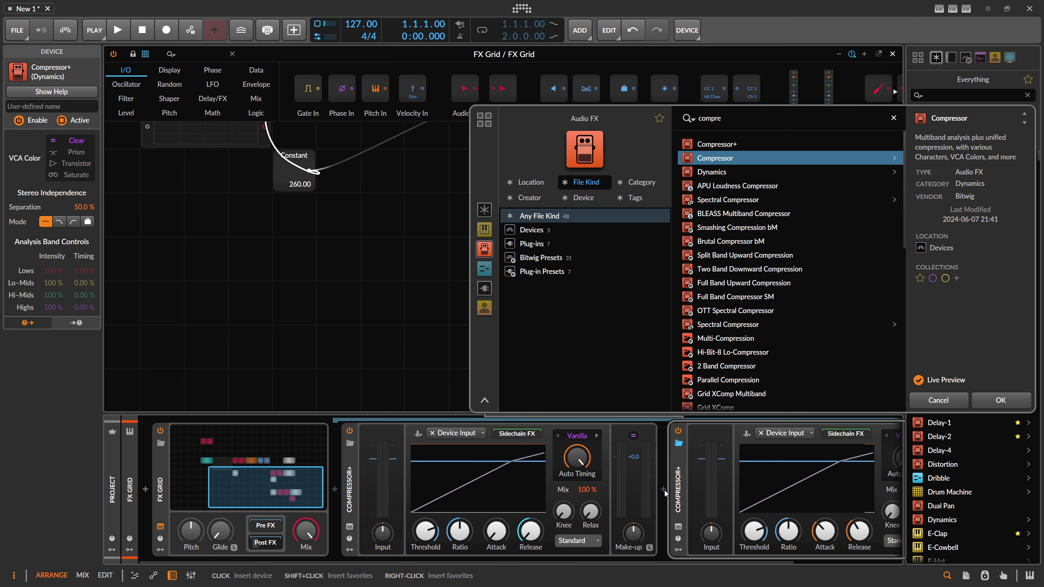
key(Return)
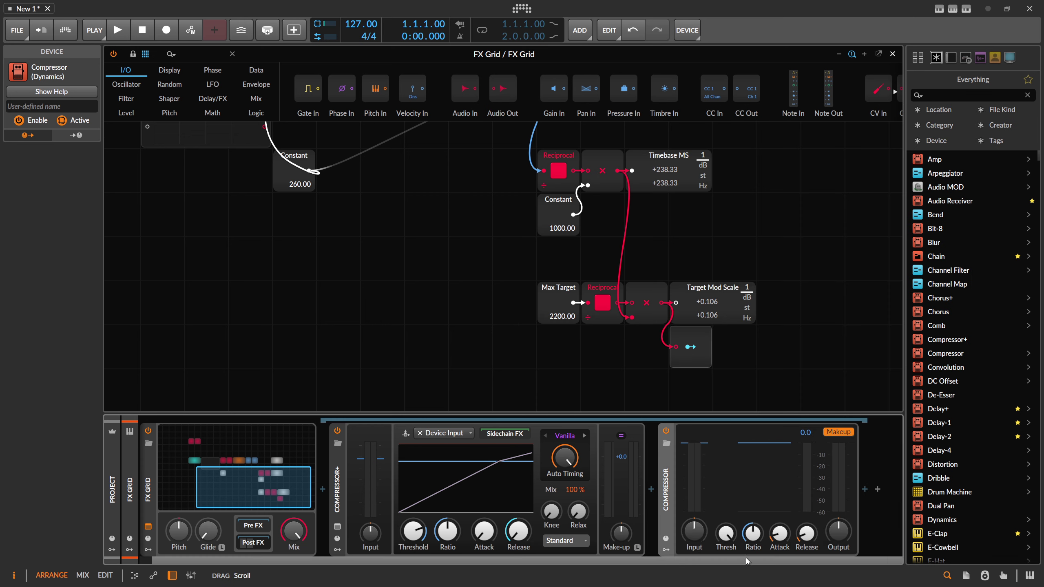
Step: Try Release values of about 38.9 ms and 369 ms on the added Compressor, and delete that device
mouse_move(799, 536)
mouse_down()
mouse_move(799, 555)
mouse_move(799, 545)
mouse_up()
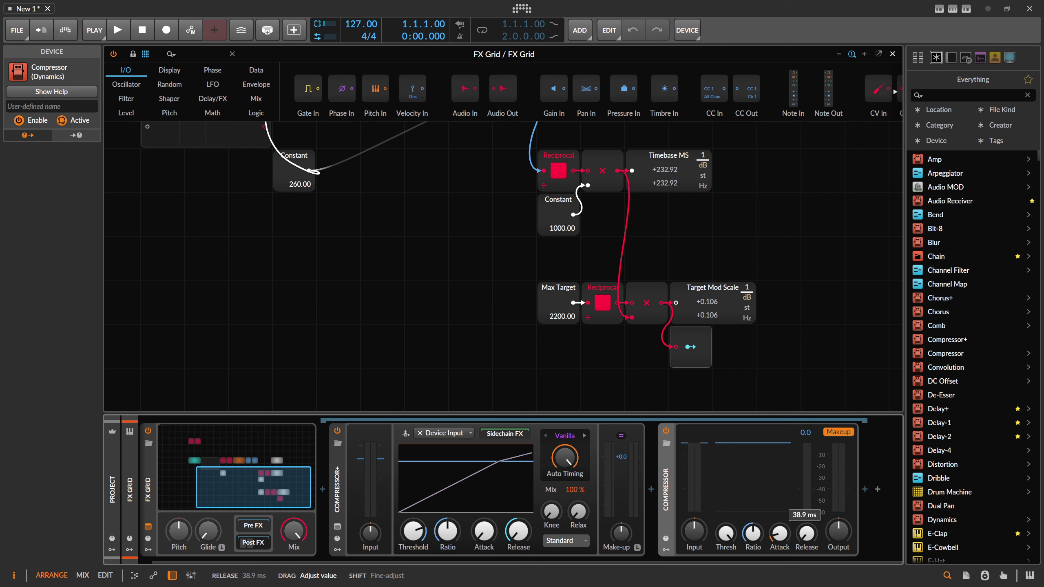
drag(807, 534, 806, 510)
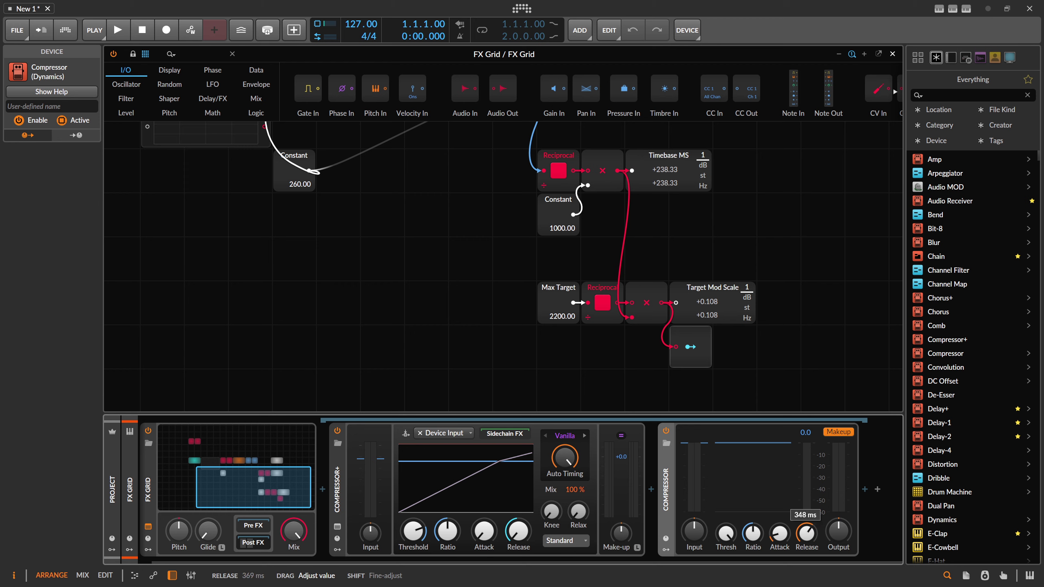
key(ctrl+z)
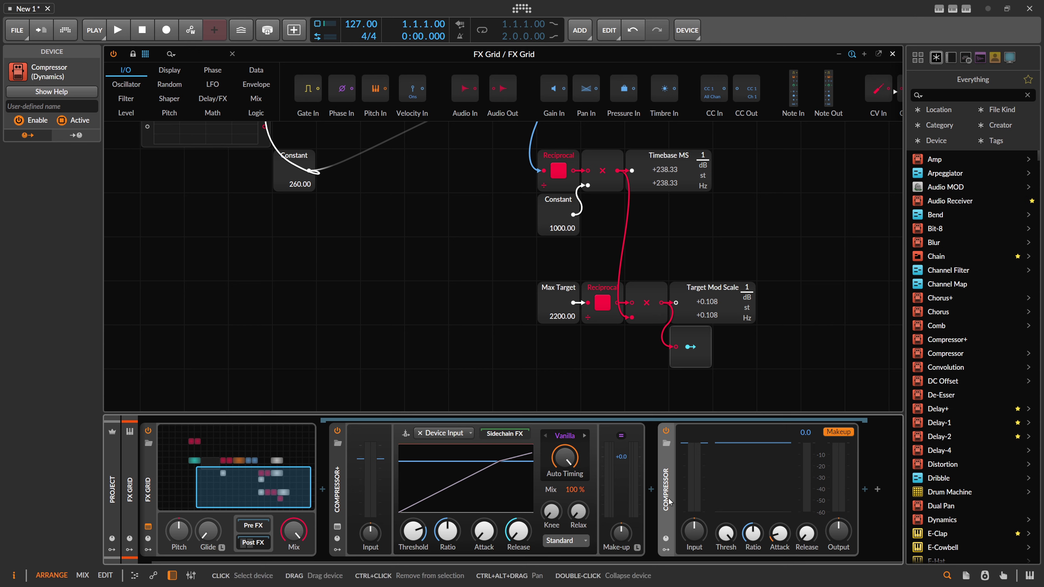
key(Delete)
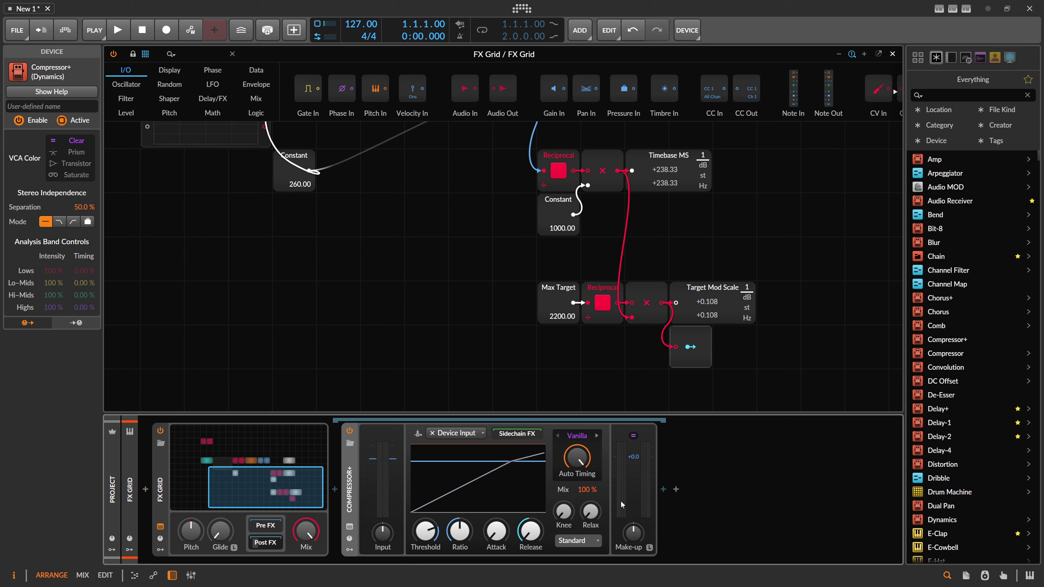
scroll(455, 315, up, 1)
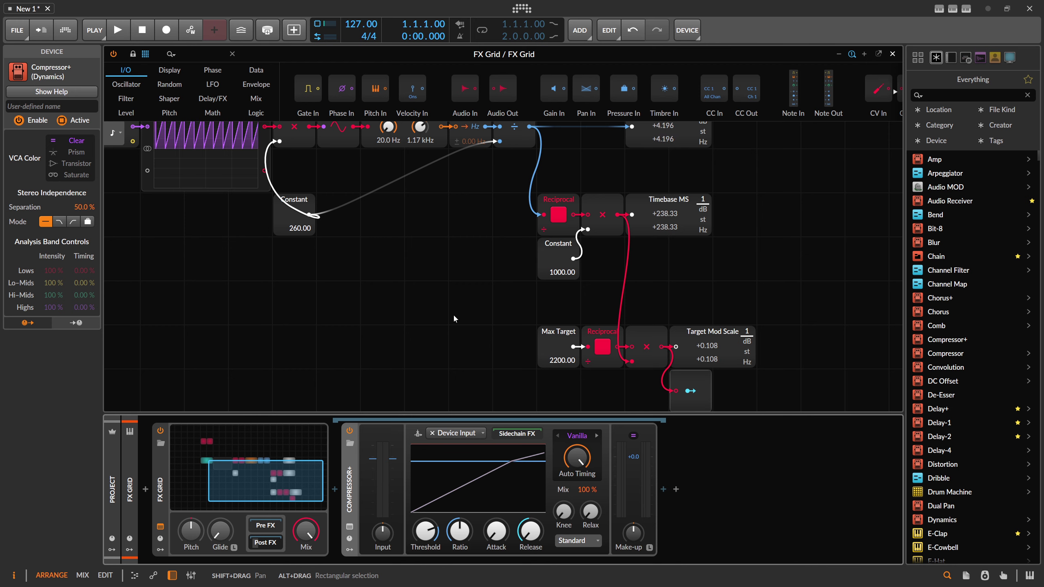
scroll(456, 316, down, 1)
drag(472, 279, 512, 315)
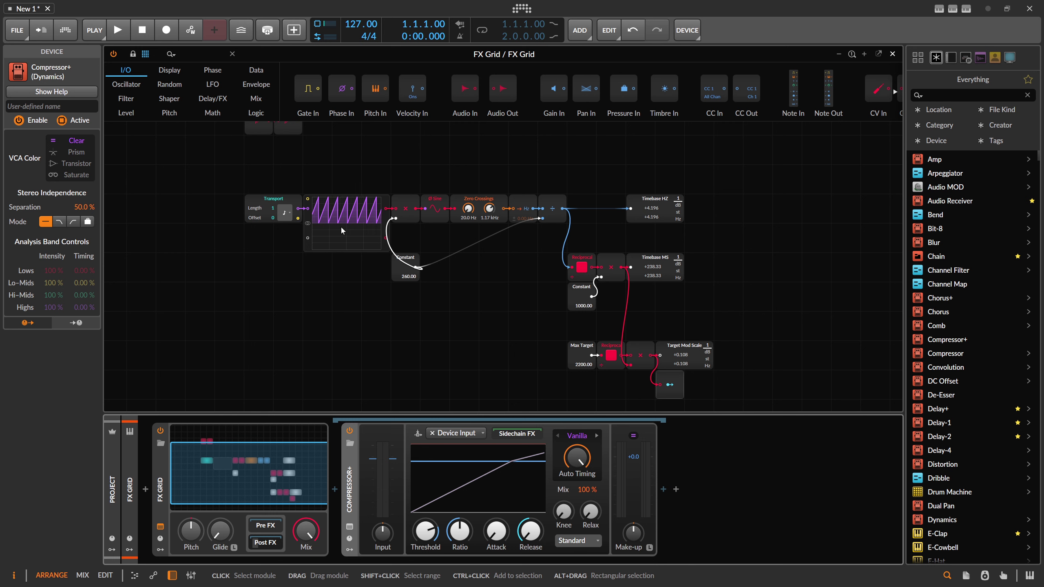
Step: Delete the oscilloscope module after Transport and move the Constant module feeding the Multiply and Divide modules one grid cell toward Transport
click(308, 232)
key(Delete)
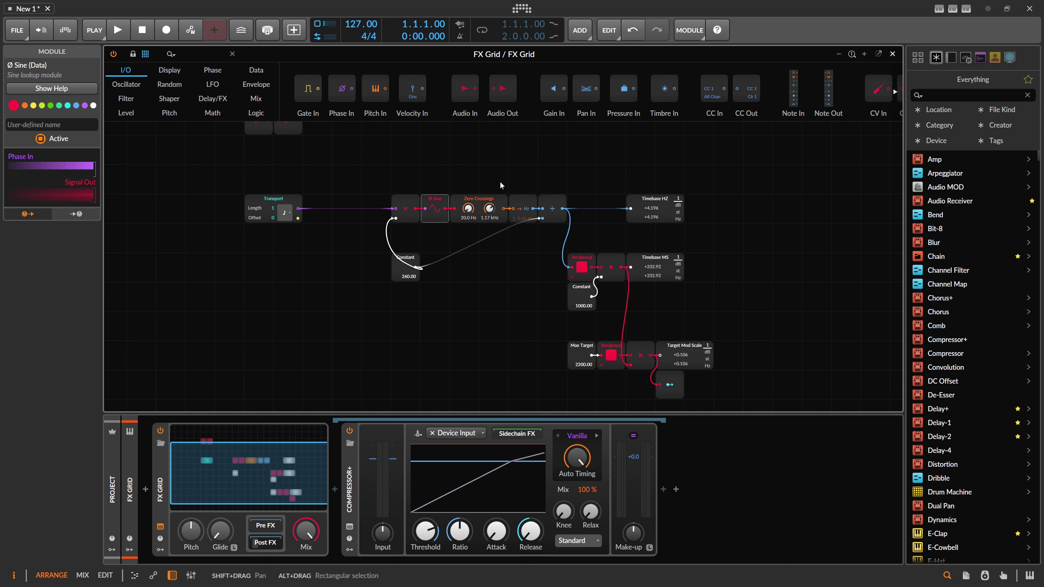
scroll(453, 191, up, 2)
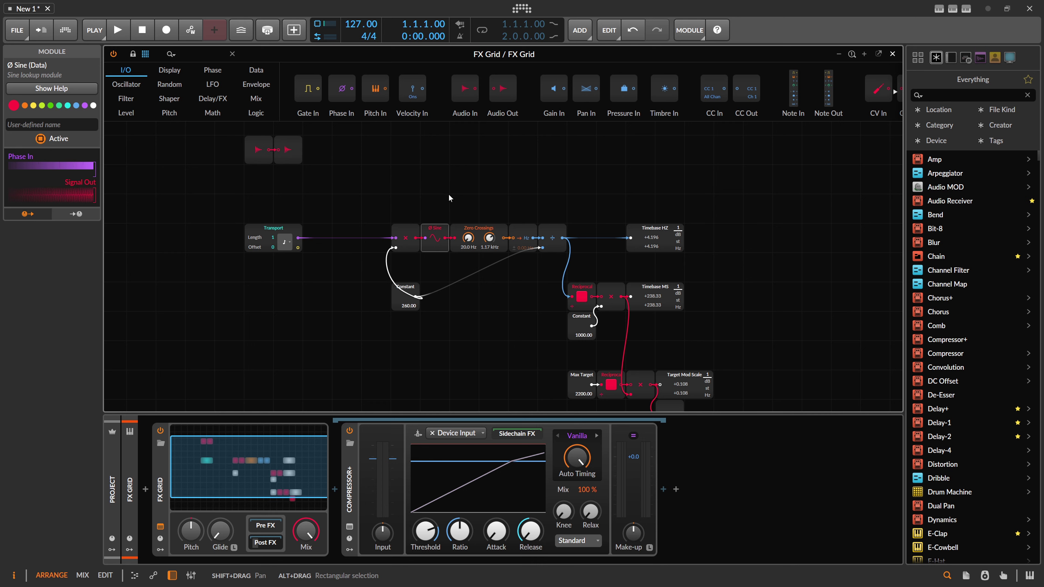
drag(406, 288, 376, 288)
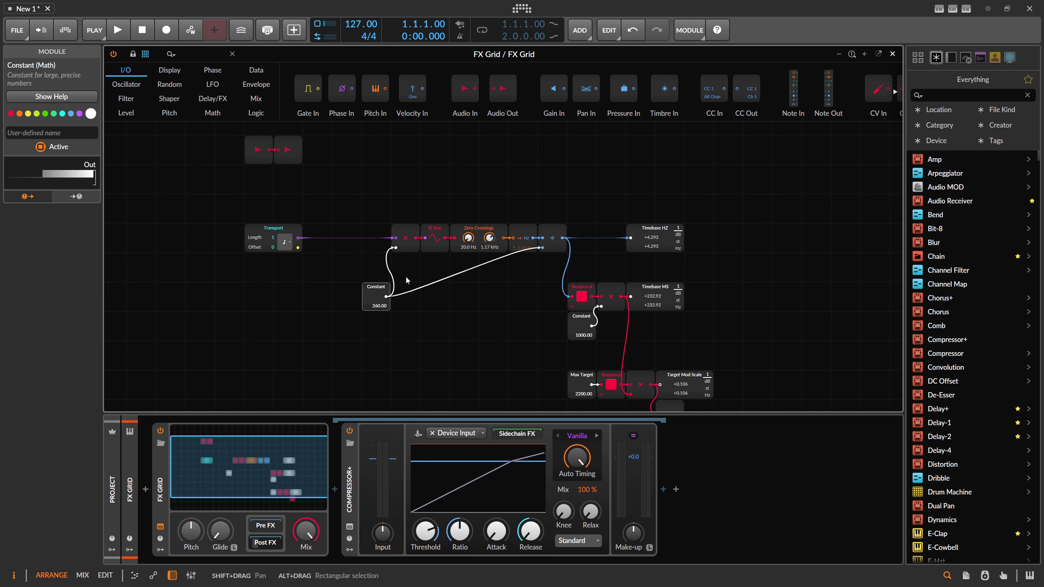
scroll(450, 287, down, 2)
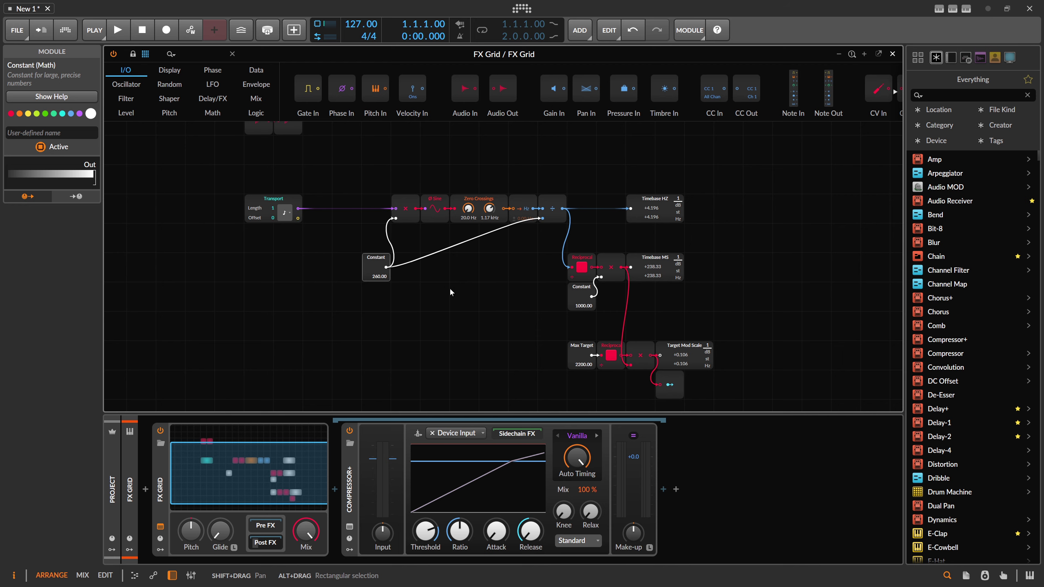
mouse_move(461, 277)
mouse_down()
mouse_move(425, 290)
mouse_move(450, 272)
mouse_up()
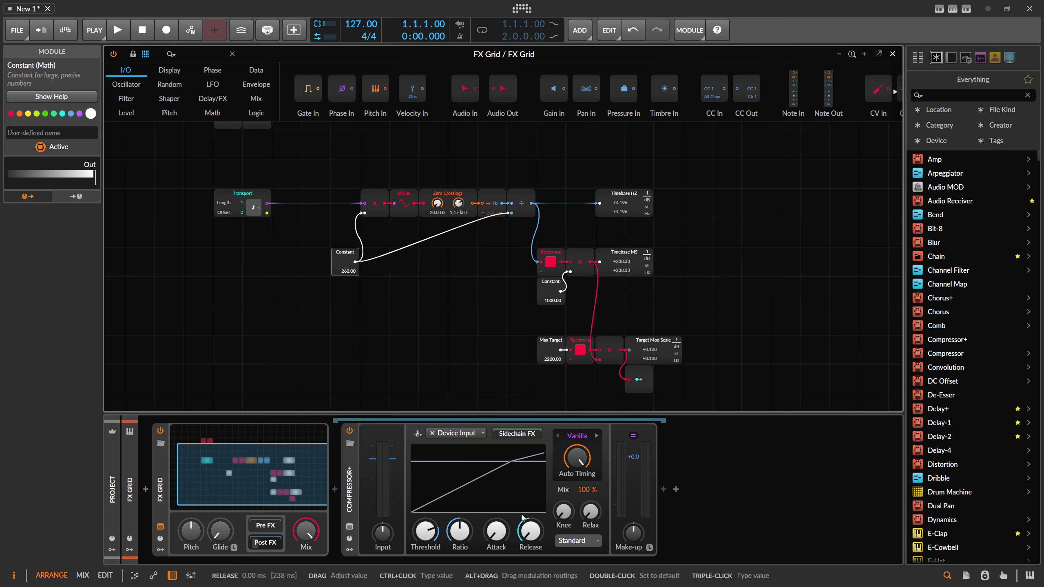
Step: Try different project tempos, including 108, 96 and 216 BPM, to test the timebase readouts
key(ctrl+z)
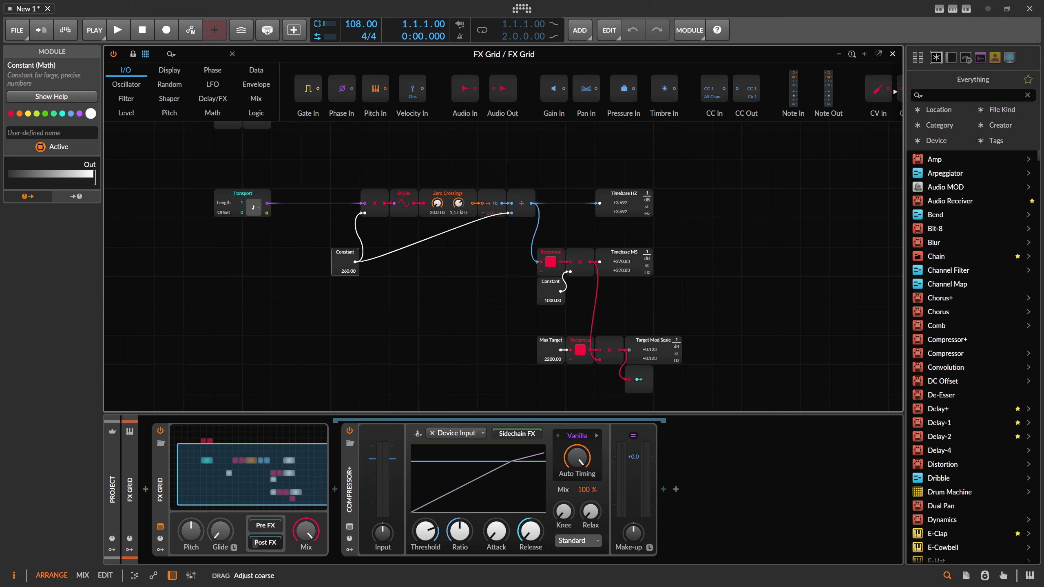
key(ctrl+shift+z)
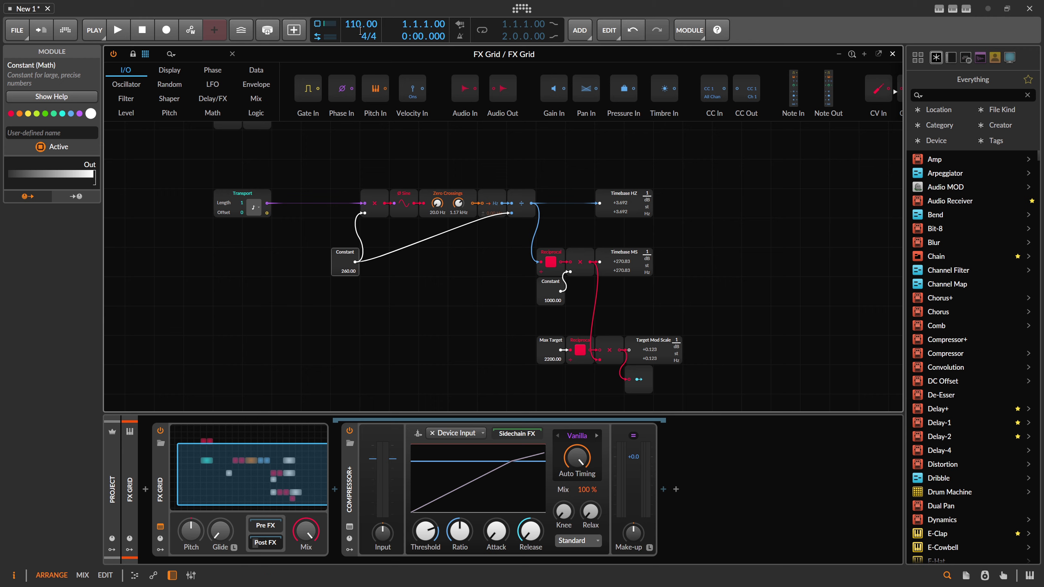
key(ctrl+z)
key(ctrl+z)
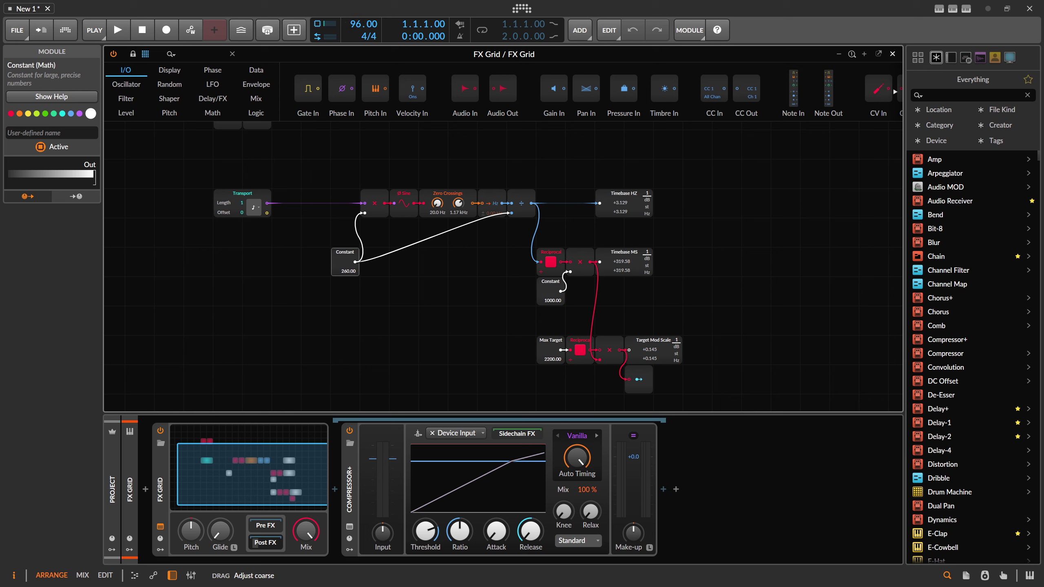
drag(357, 25, 356, 16)
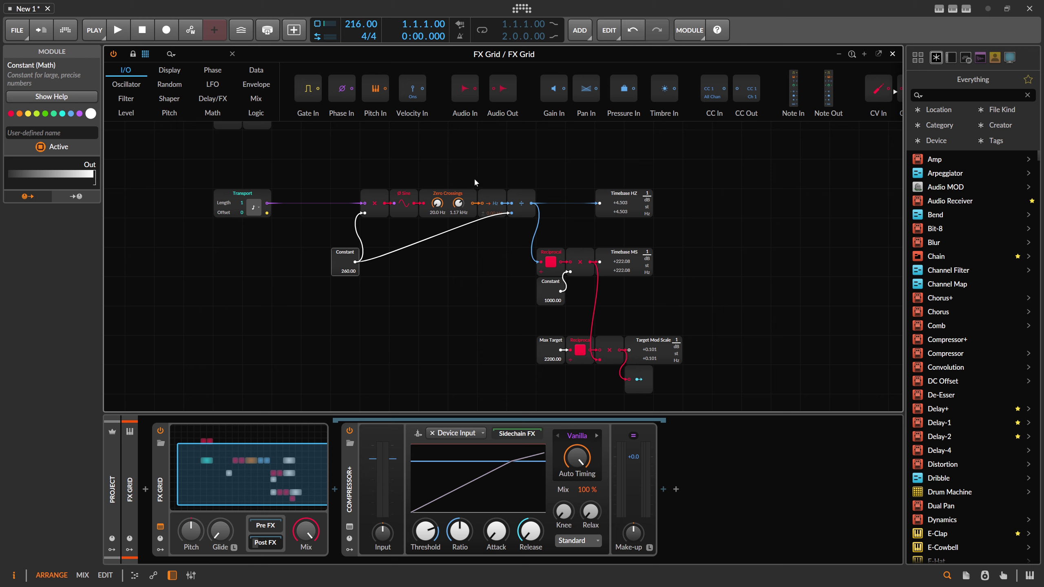
Step: Raise the Zero Crossings high frequency to 3.18 kHz and test project tempos of 339 and 206 BPM
drag(460, 204, 461, 190)
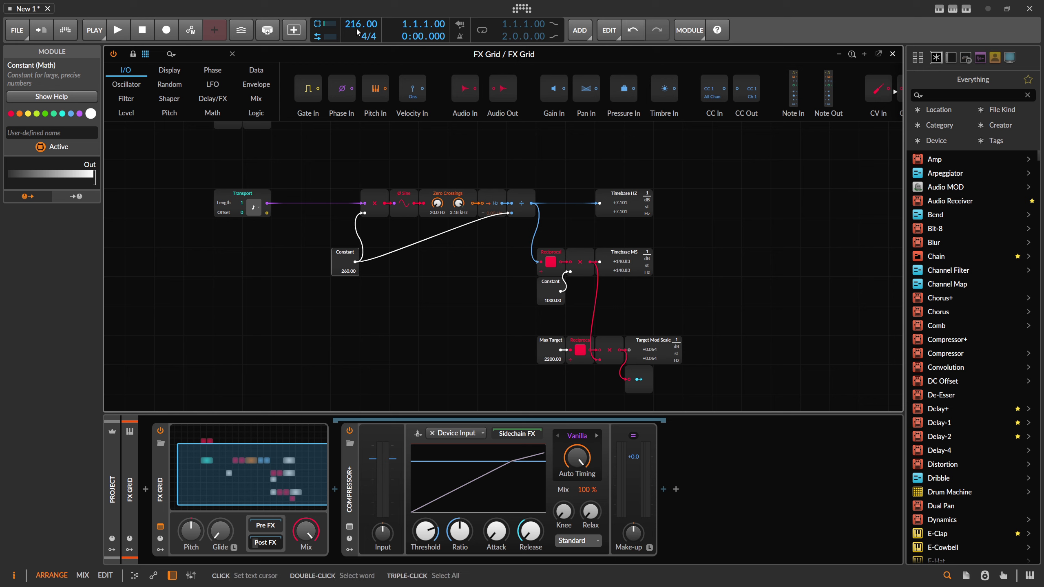
drag(356, 26, 356, 34)
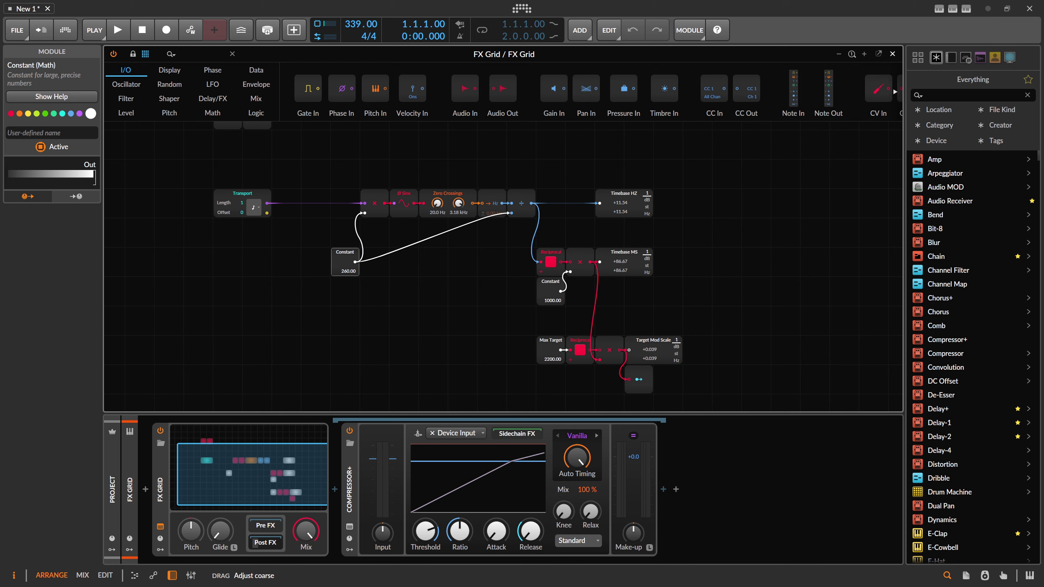
drag(356, 33, 356, 53)
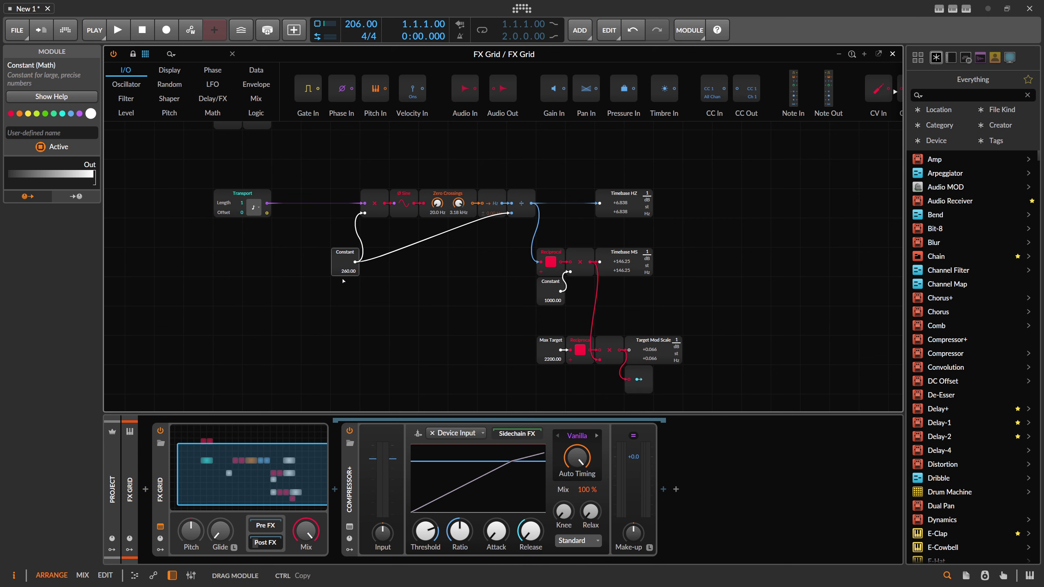
Step: Lower the Constant feeding the Multiply and Divide modules to 178, test a 52 BPM tempo, and set the project tempo to 163 BPM
drag(344, 264, 344, 277)
drag(356, 27, 356, 45)
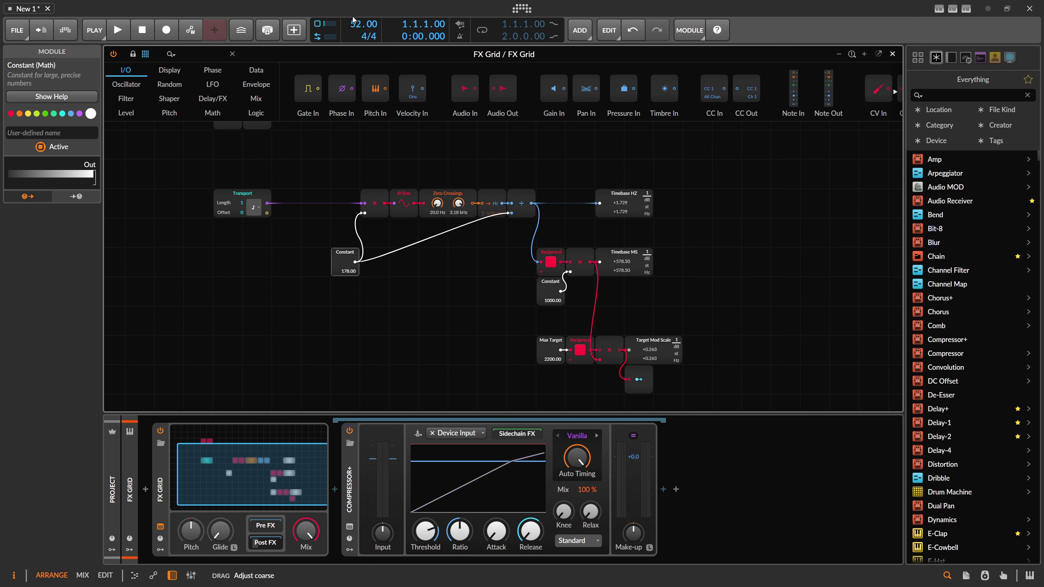
click(452, 200)
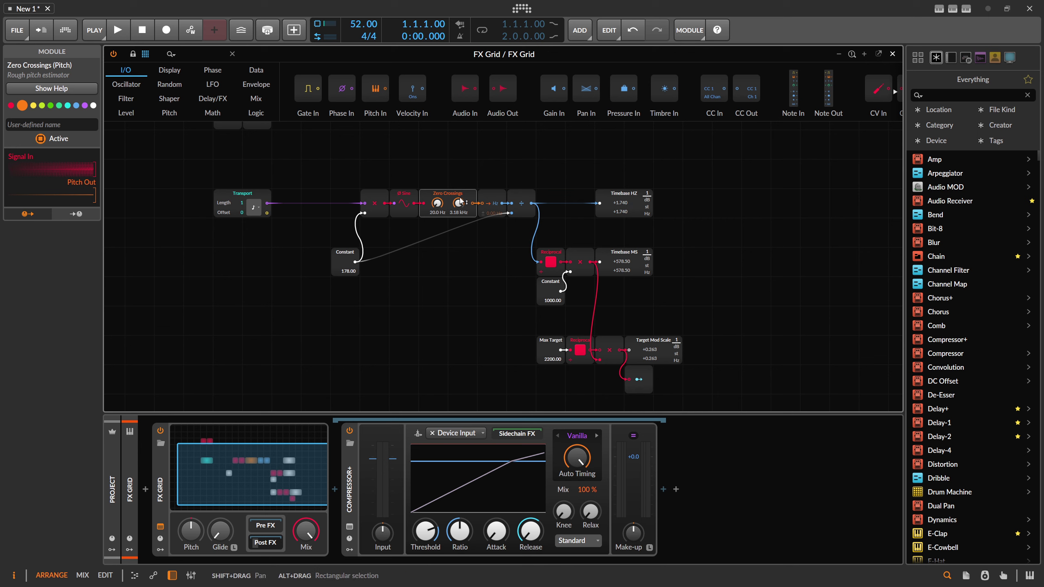
drag(374, 26, 361, 56)
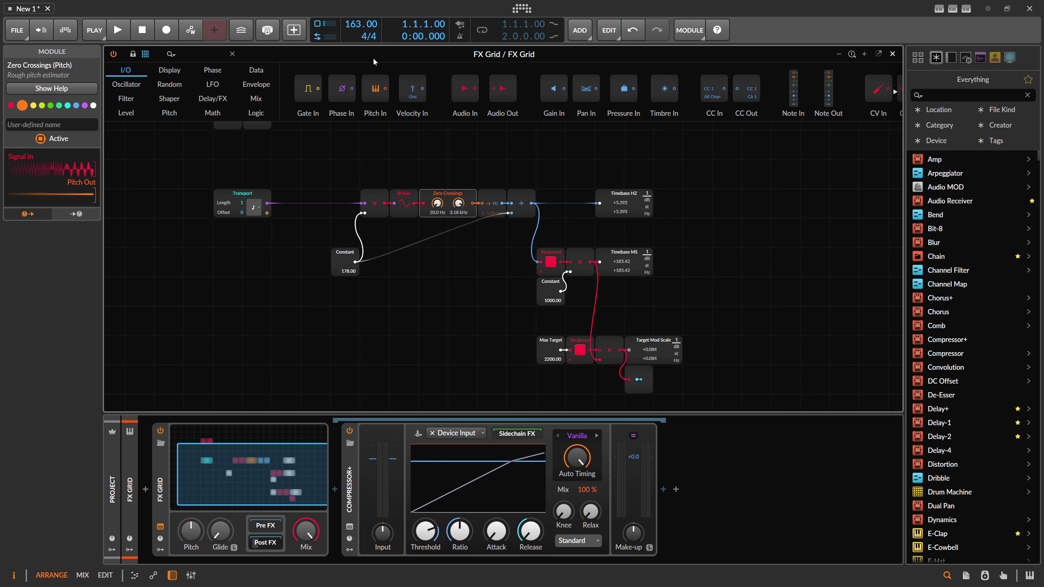
Step: Try the 16th, 4th, bar and 32nd timebases on the Transport module, ending on 16th
click(253, 207)
click(254, 207)
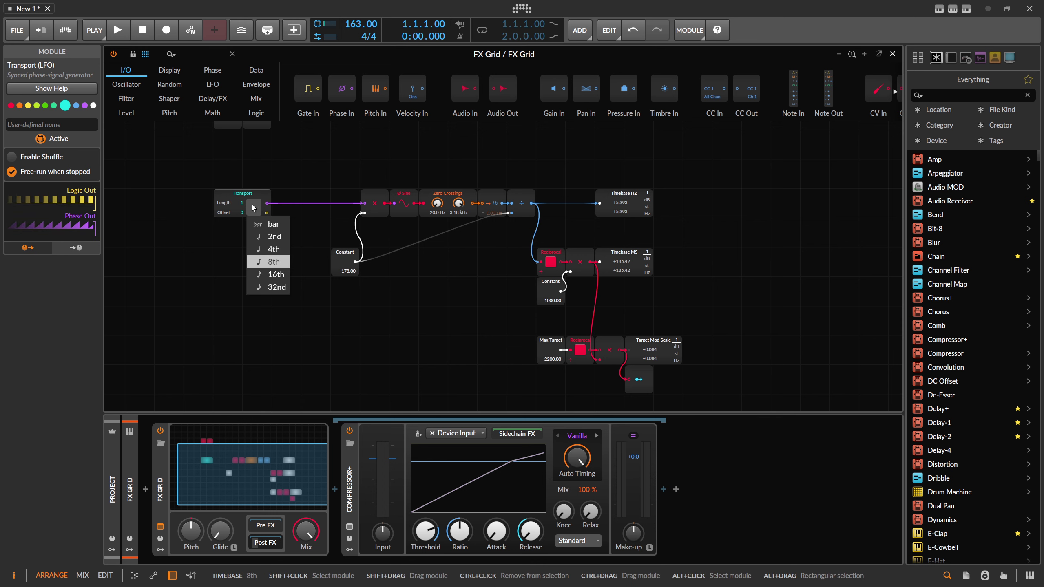
click(271, 275)
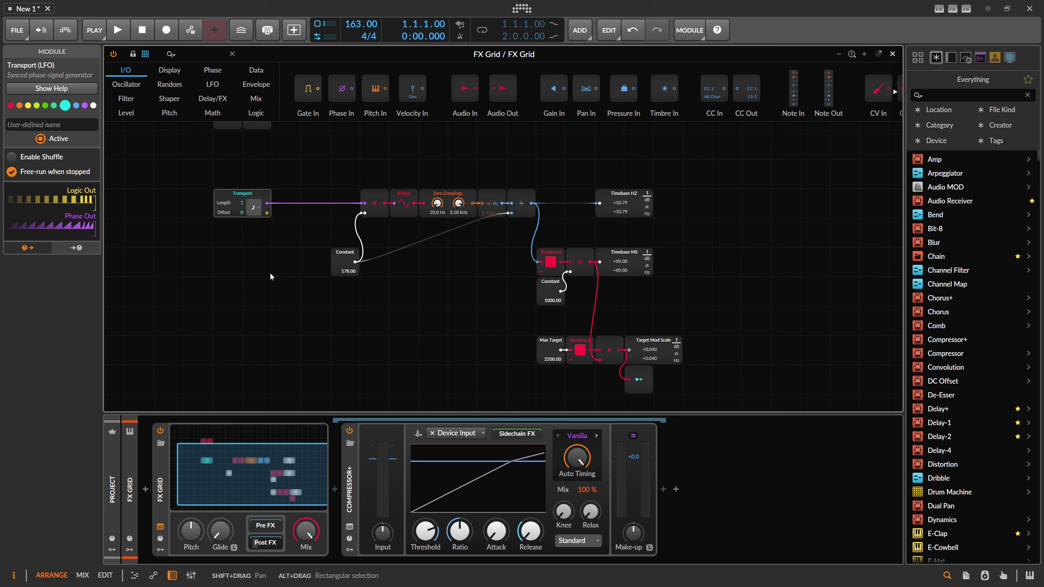
click(254, 206)
click(267, 248)
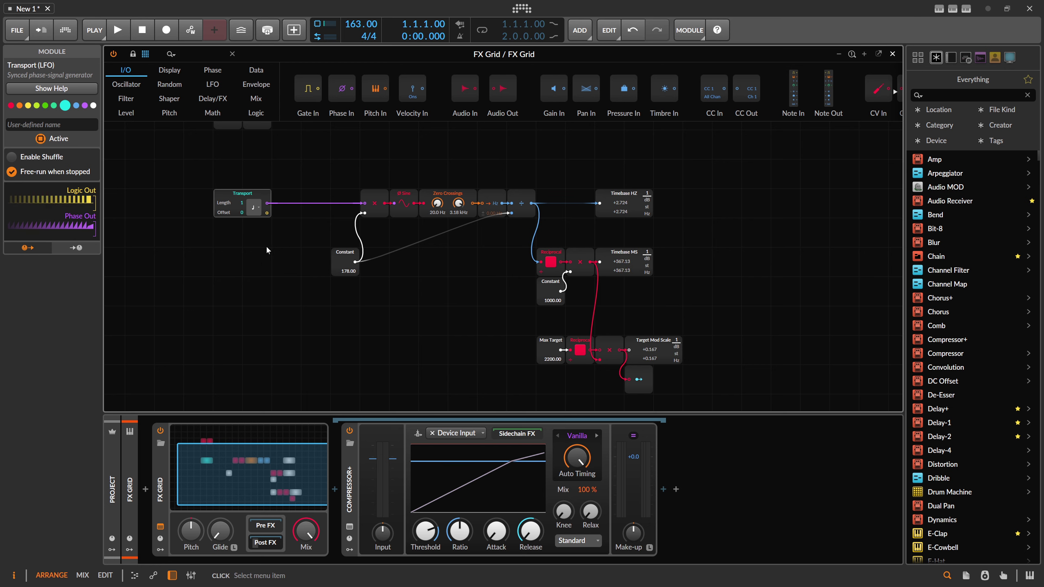
click(255, 209)
click(260, 222)
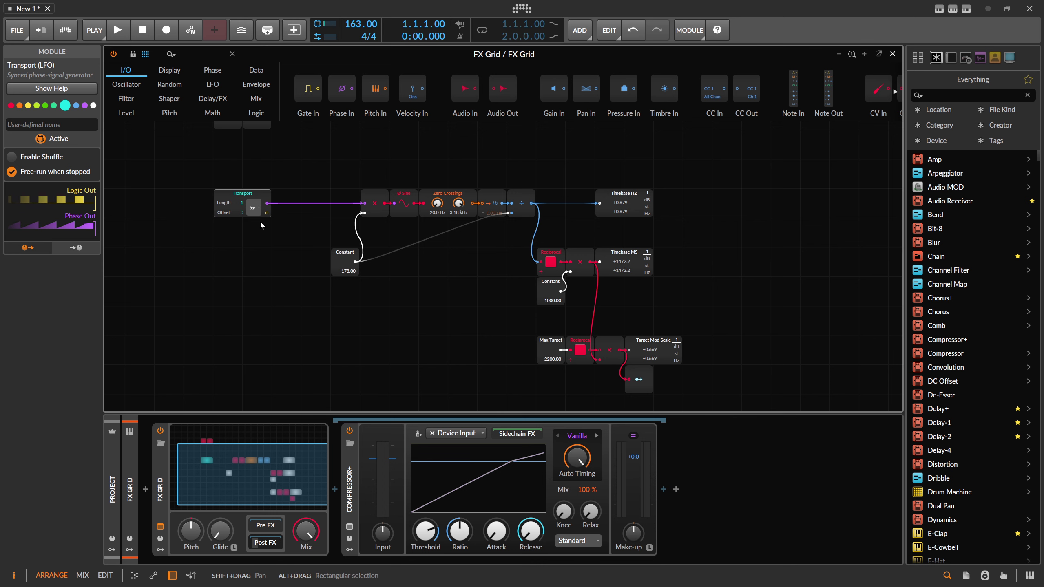
click(253, 208)
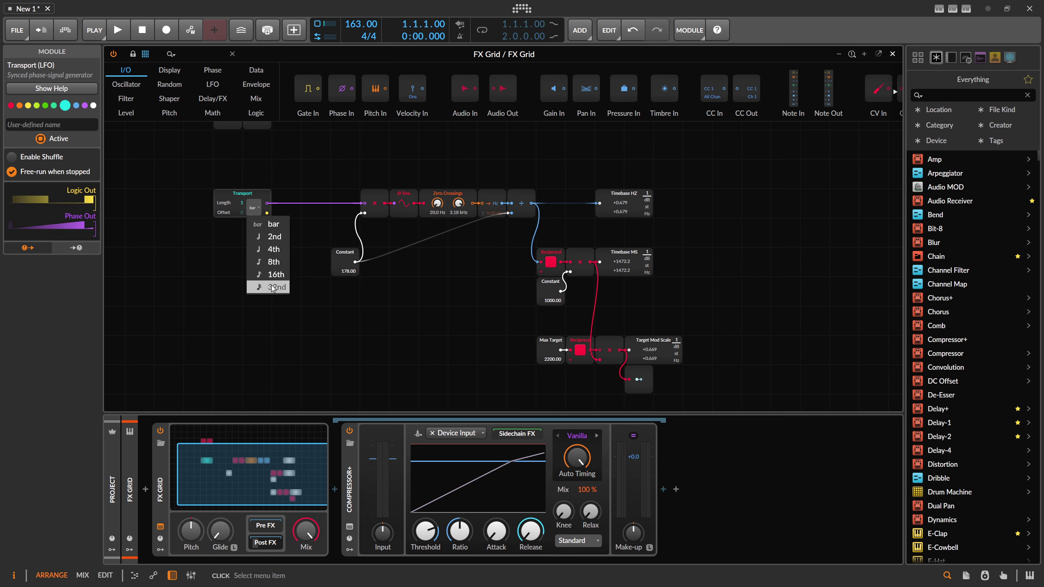
click(272, 287)
click(253, 208)
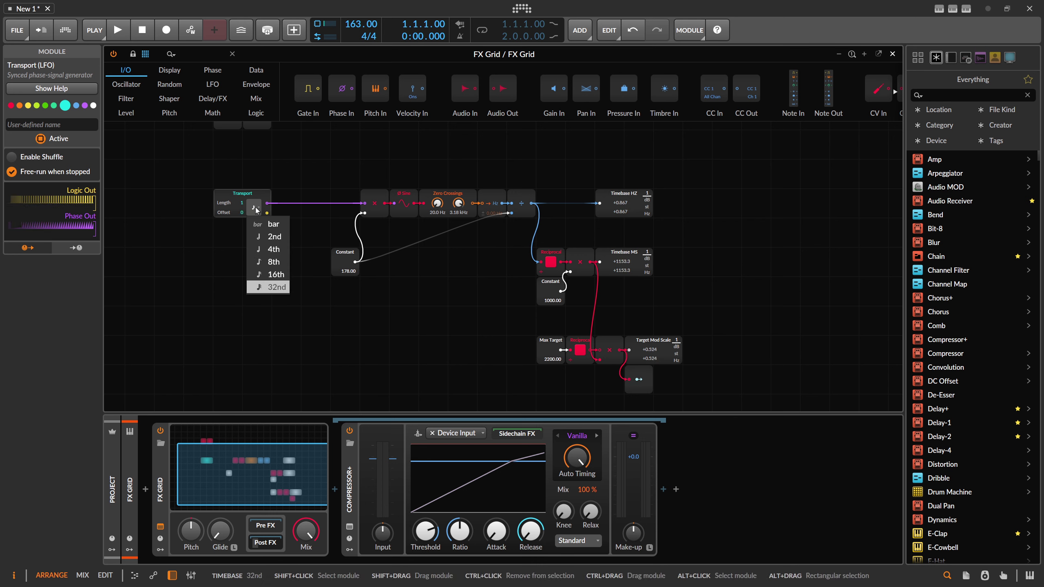
click(273, 275)
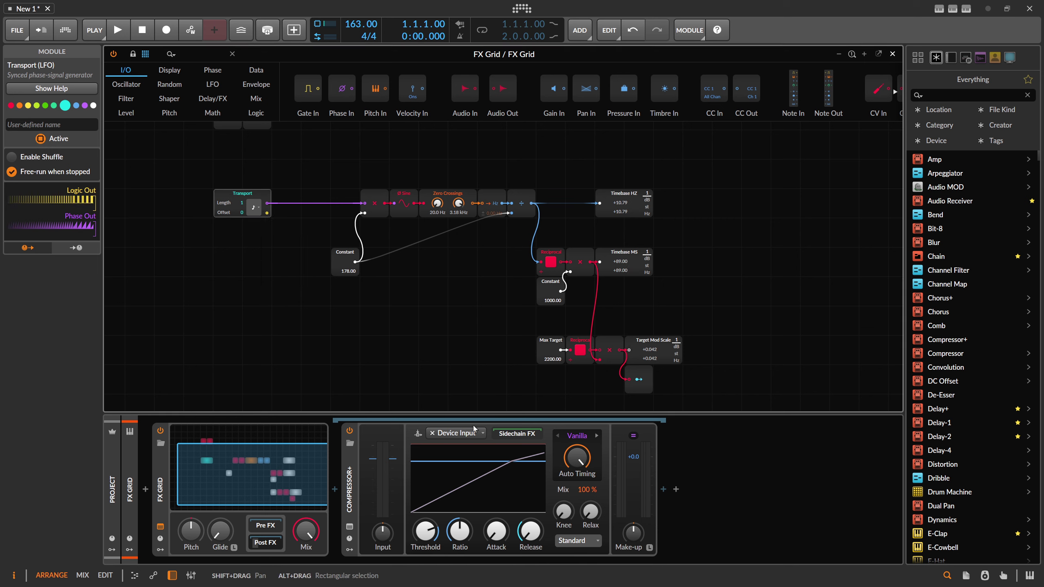
Step: Set the Transport timebase to 32nd and raise the Zero Crossings high frequency to 5.00 kHz
click(252, 209)
click(272, 287)
drag(458, 205, 431, 185)
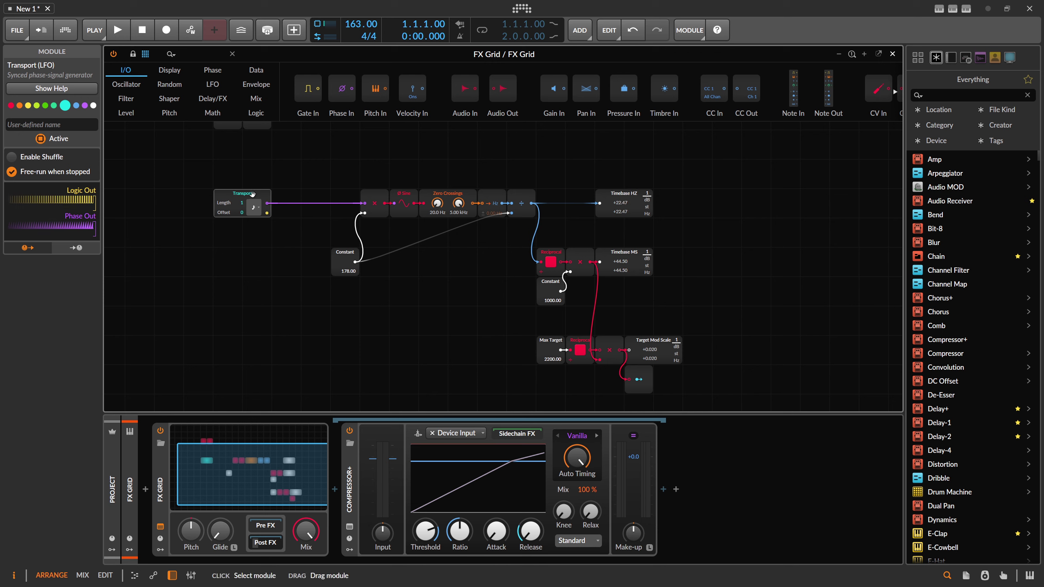
Step: Move the Transport module one grid cell closer to the Multiply module and inspect the Pitch → Freq and Divide modules
drag(257, 204, 286, 203)
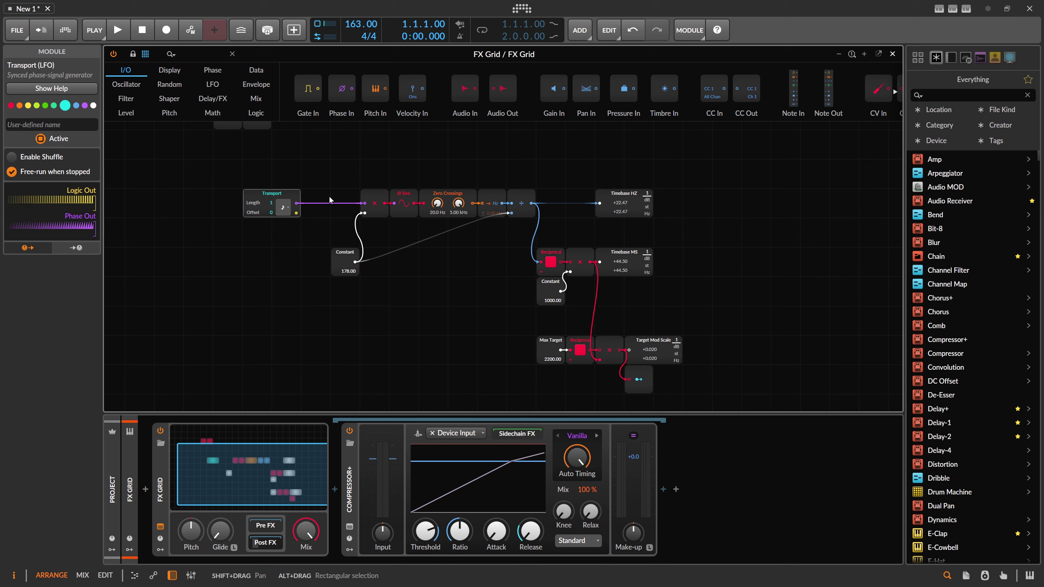
click(491, 196)
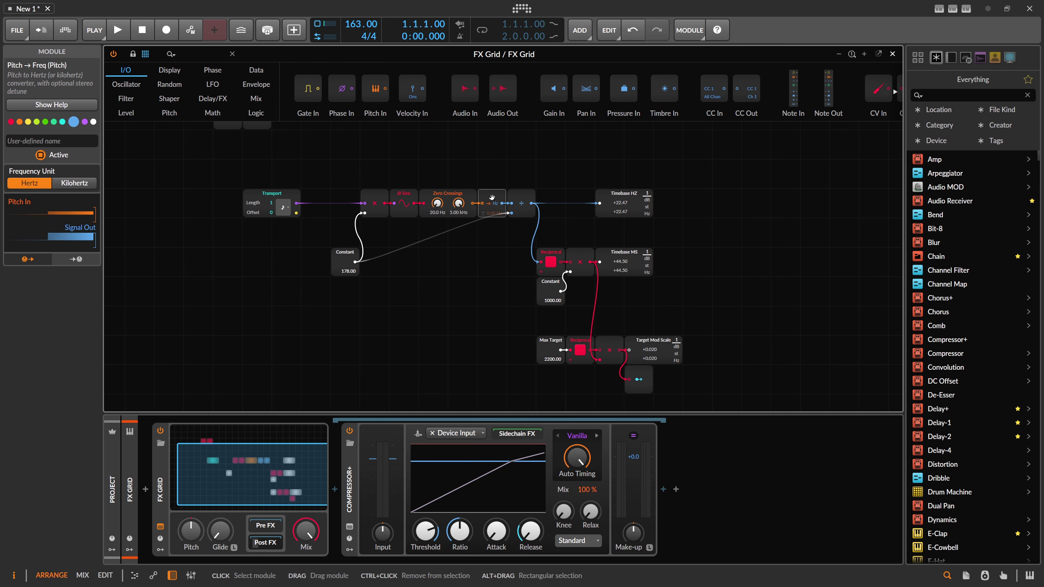
click(523, 202)
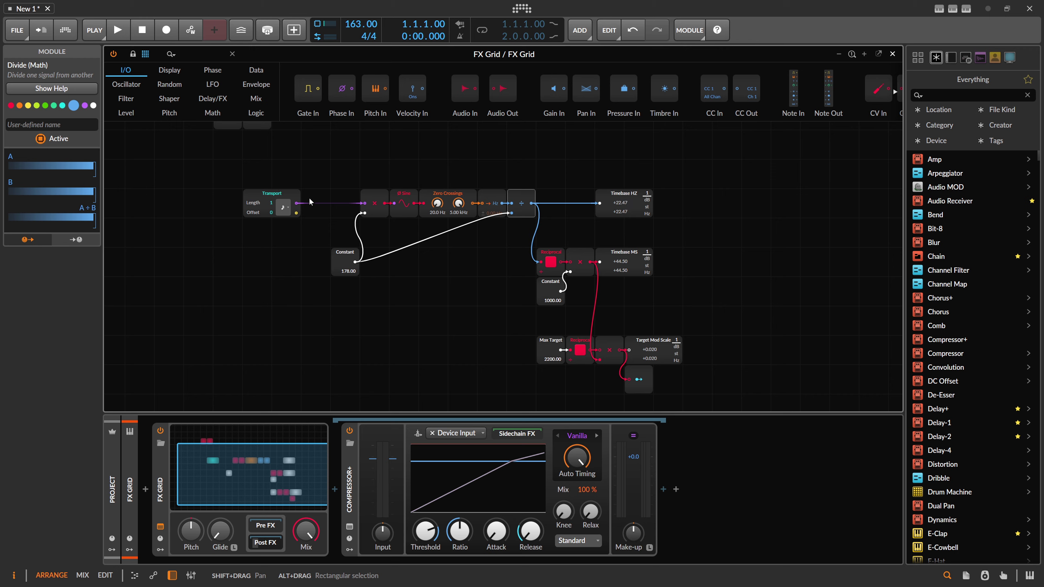
Step: Move the connected Audio In and Audio Out modules directly above the Transport module
click(316, 174)
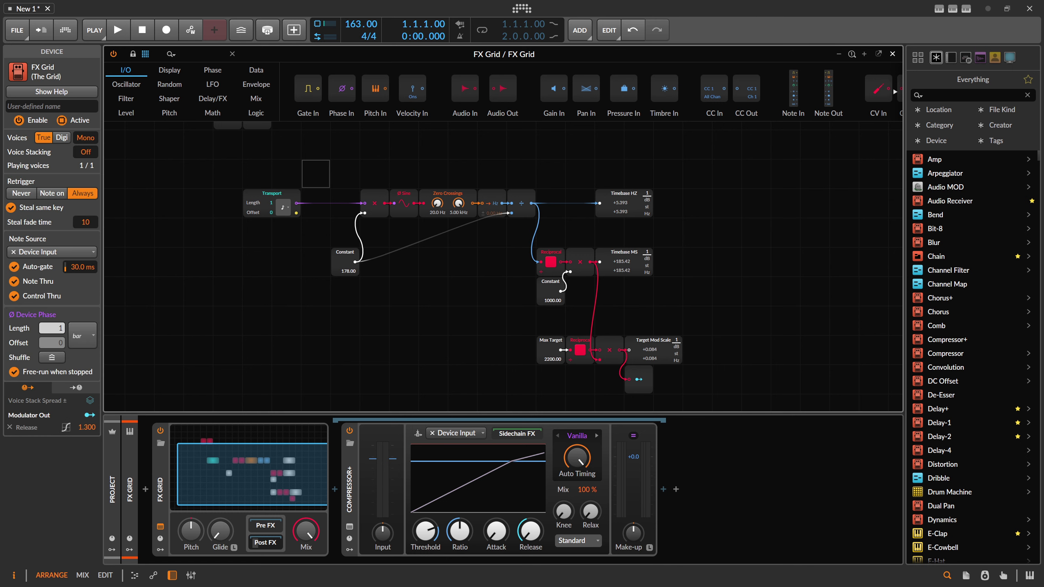
scroll(332, 173, up, 2)
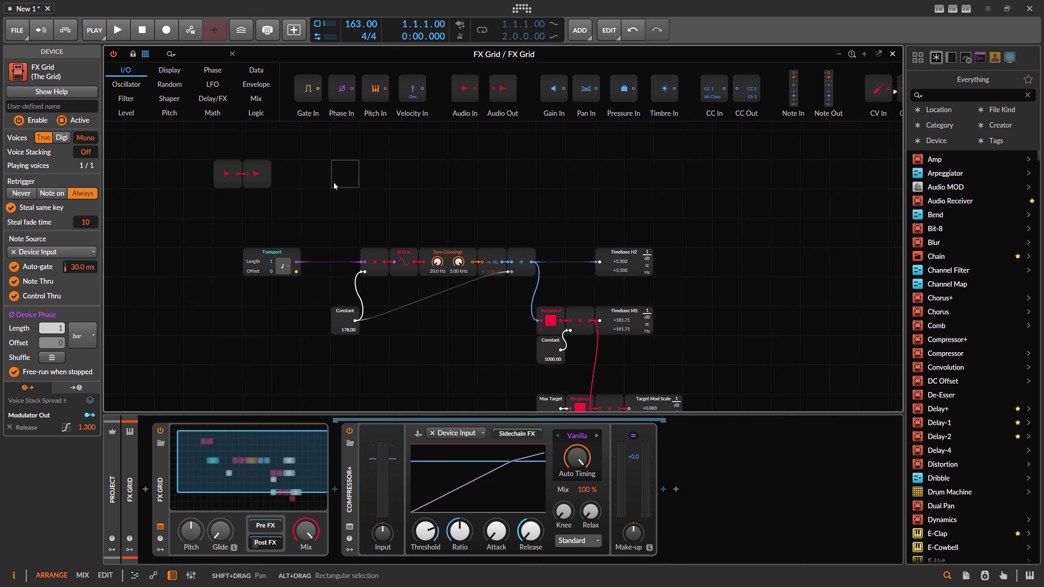
drag(333, 182, 229, 168)
drag(225, 166, 247, 224)
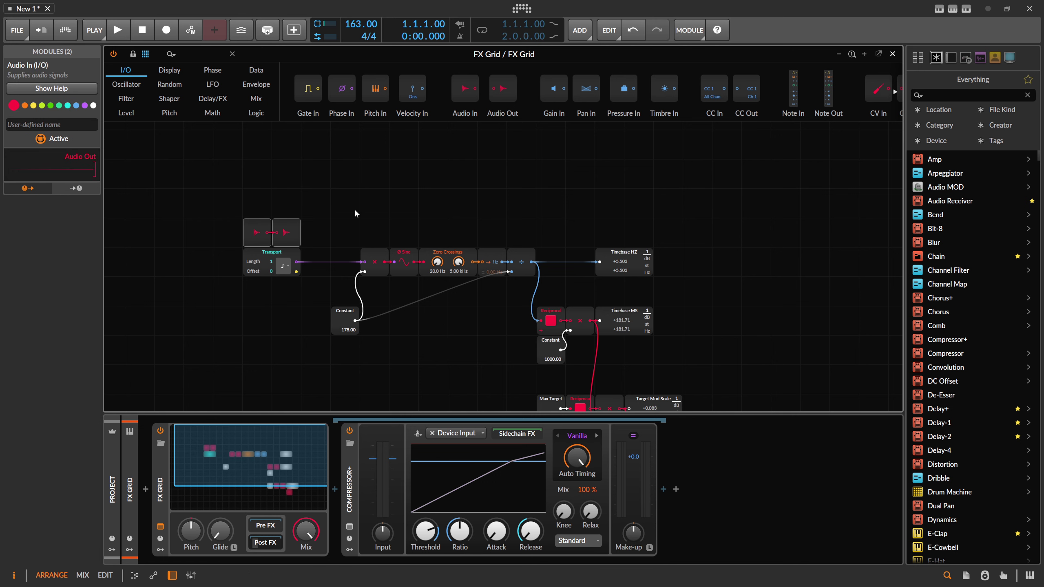
drag(354, 209, 377, 157)
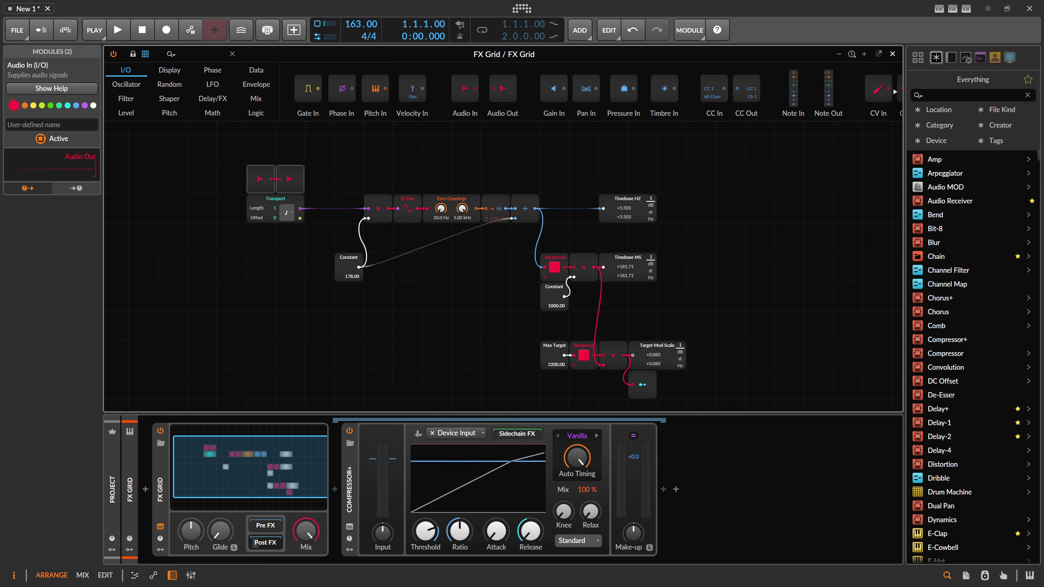
Step: Switch to the browser, search the polarity.me site for "calc" and open the BPM to MS Calculator article
key(alt+Tab)
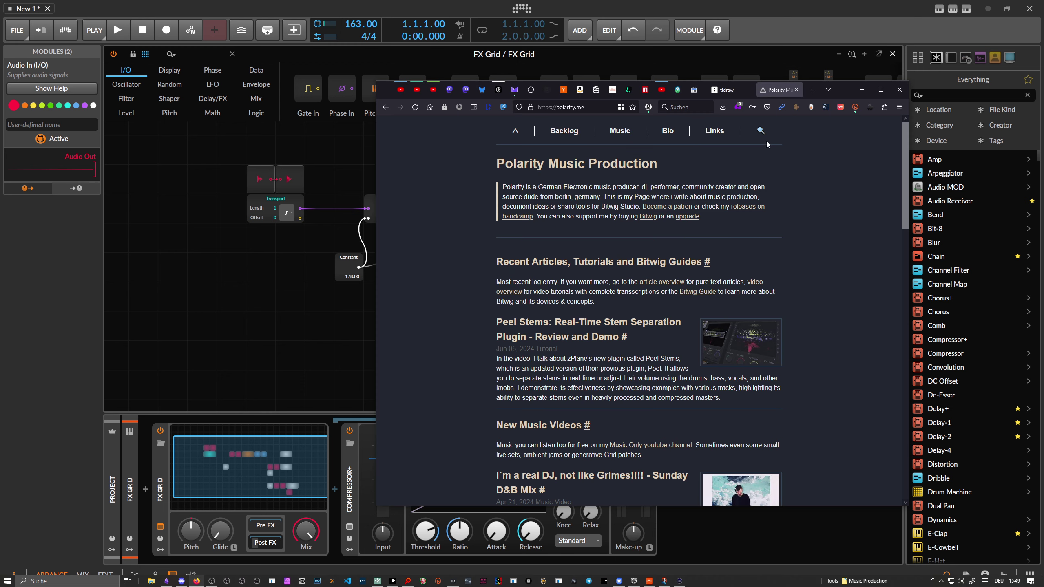
click(761, 130)
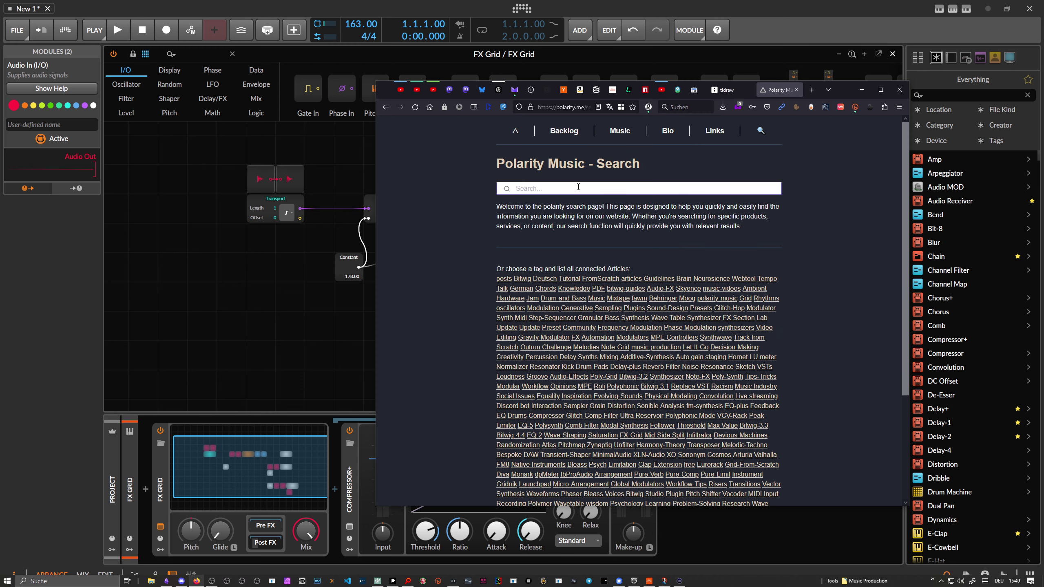
click(579, 188)
text(calc)
key(Down)
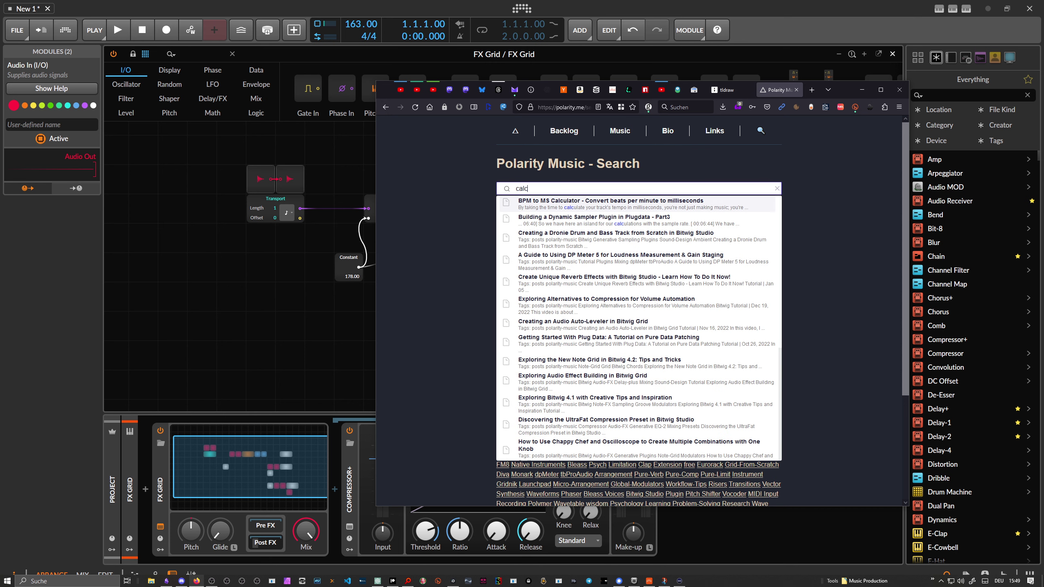
click(555, 207)
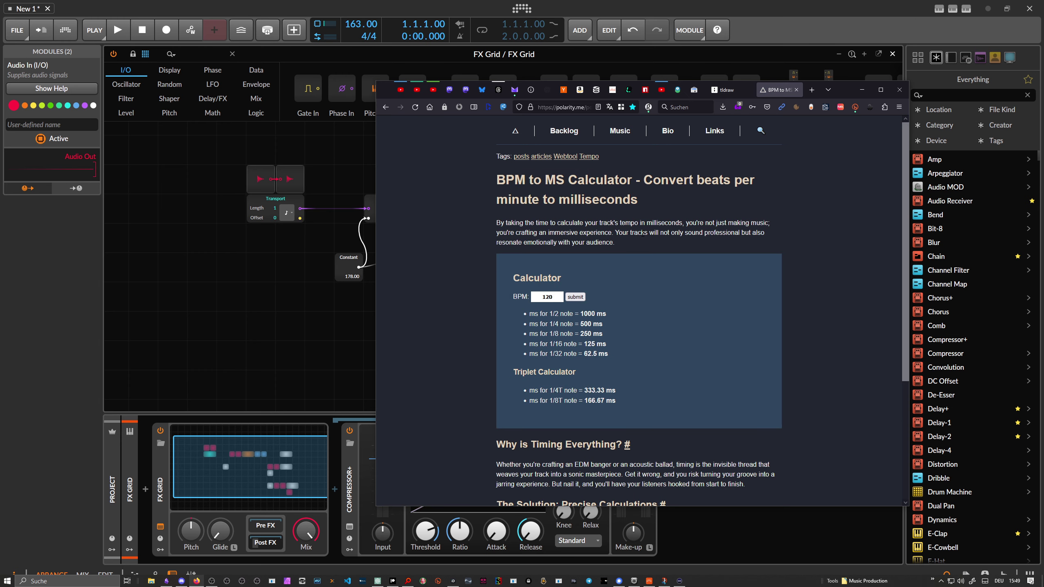
scroll(641, 235, down, 1)
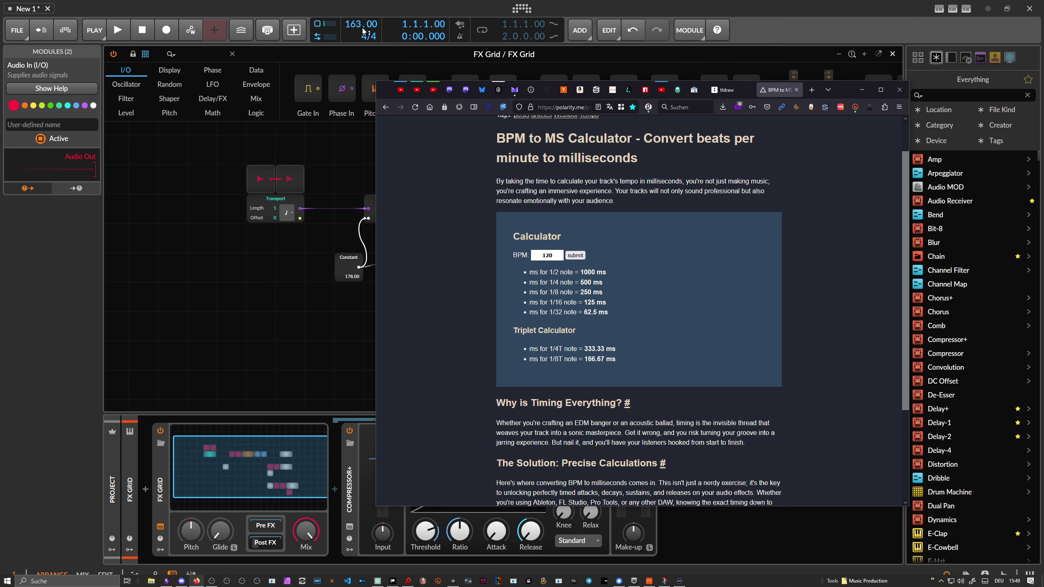
Step: Calculate the note lengths in milliseconds for 163 BPM and highlight the 1/8 note value
click(519, 256)
text(163)
click(575, 255)
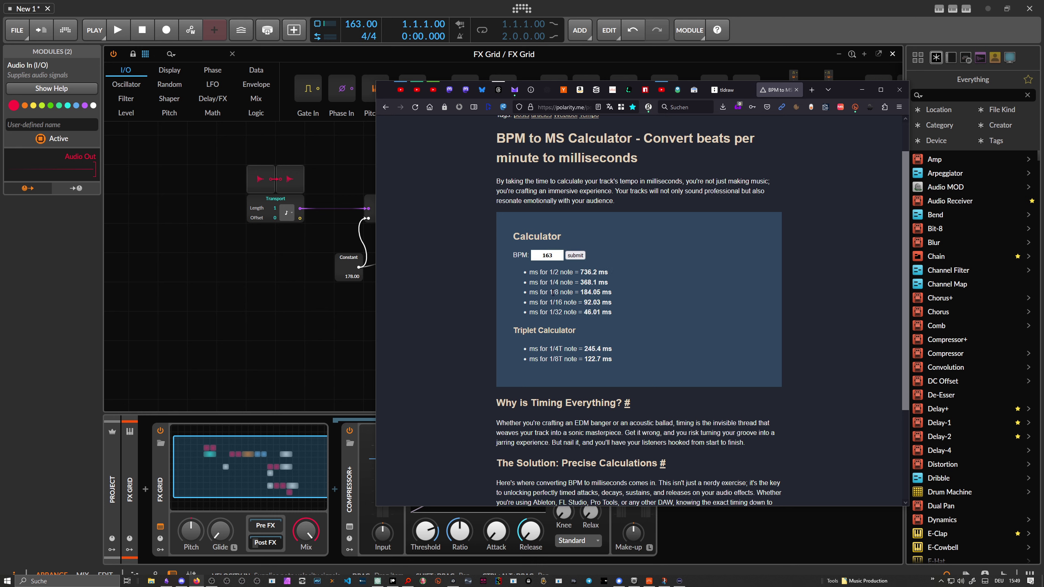
drag(583, 293, 589, 293)
Step: Switch back to Bitwig Studio and set the Transport timebase to 16th
click(301, 257)
click(287, 213)
click(297, 259)
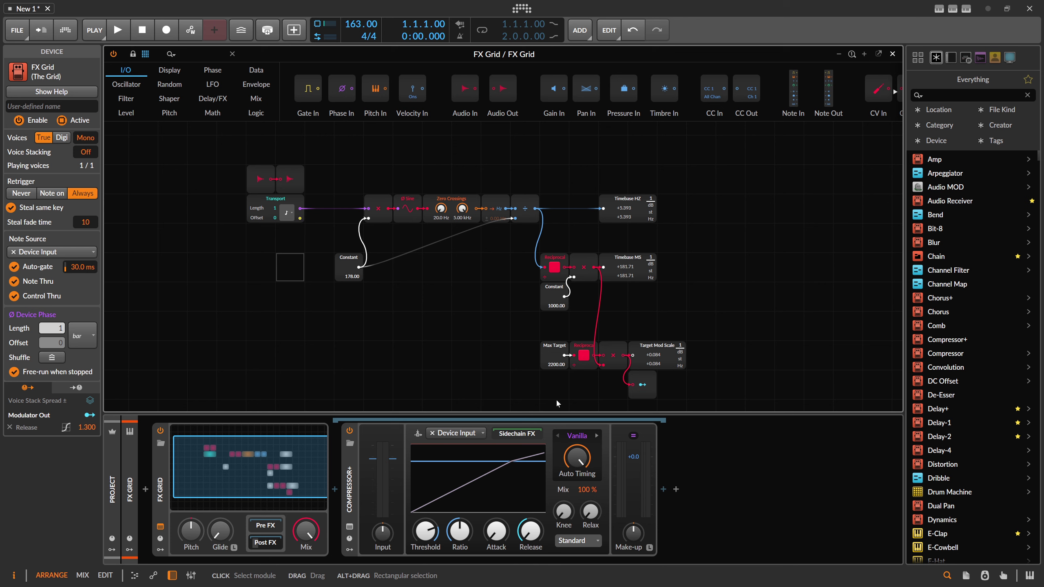
click(286, 212)
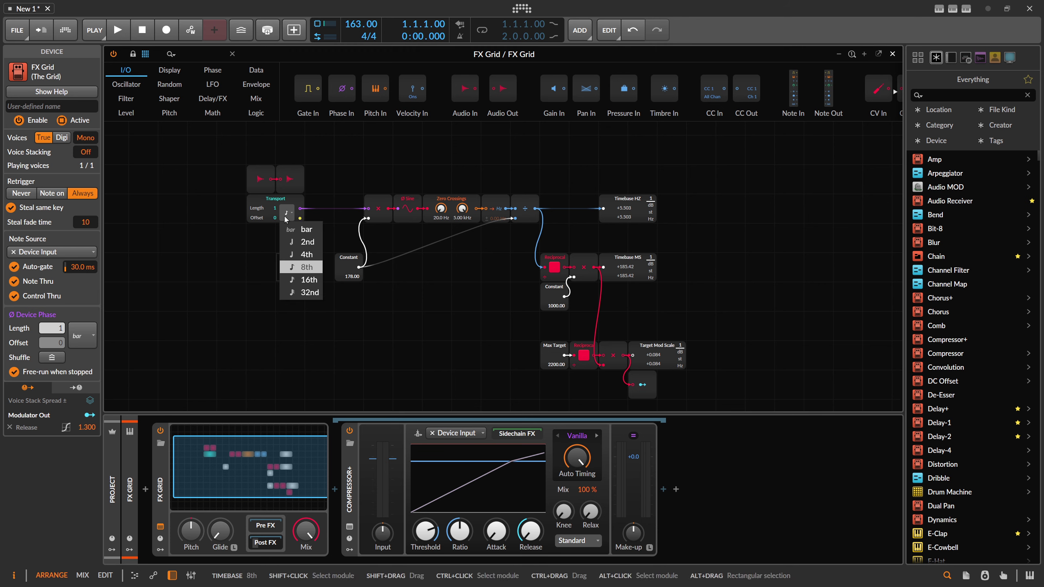
click(305, 278)
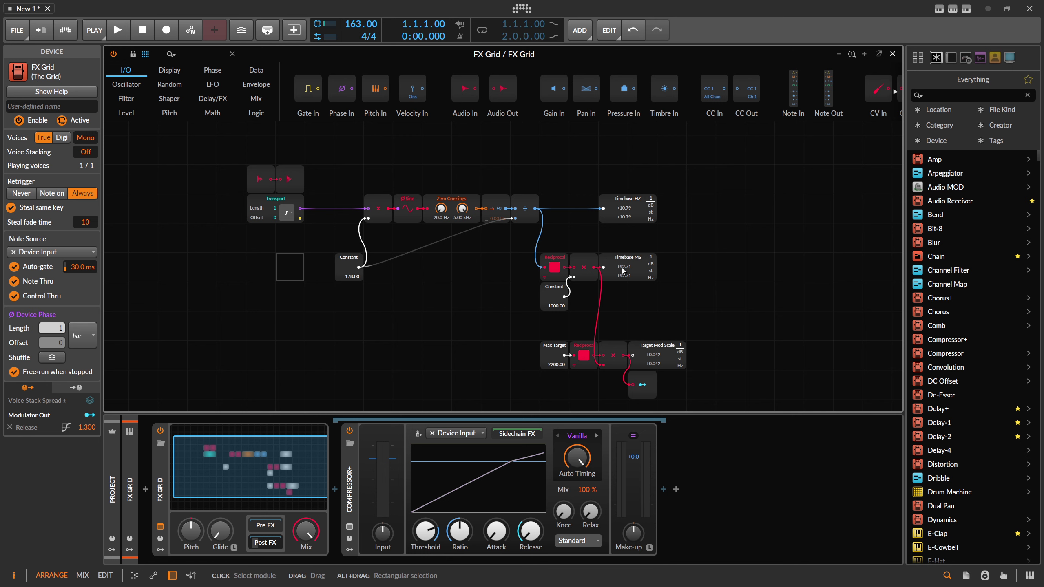
Step: Highlight the 1/16 note value in the browser's calculator and return to Bitwig Studio to inspect the Zero Crossings module
key(alt+Tab)
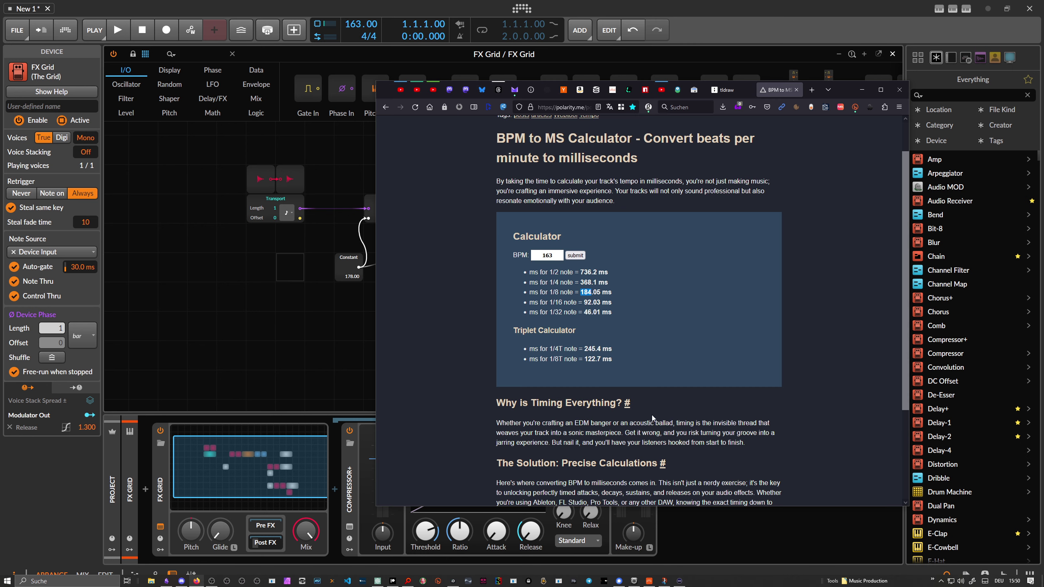
click(578, 304)
drag(583, 303, 591, 303)
key(alt+Tab)
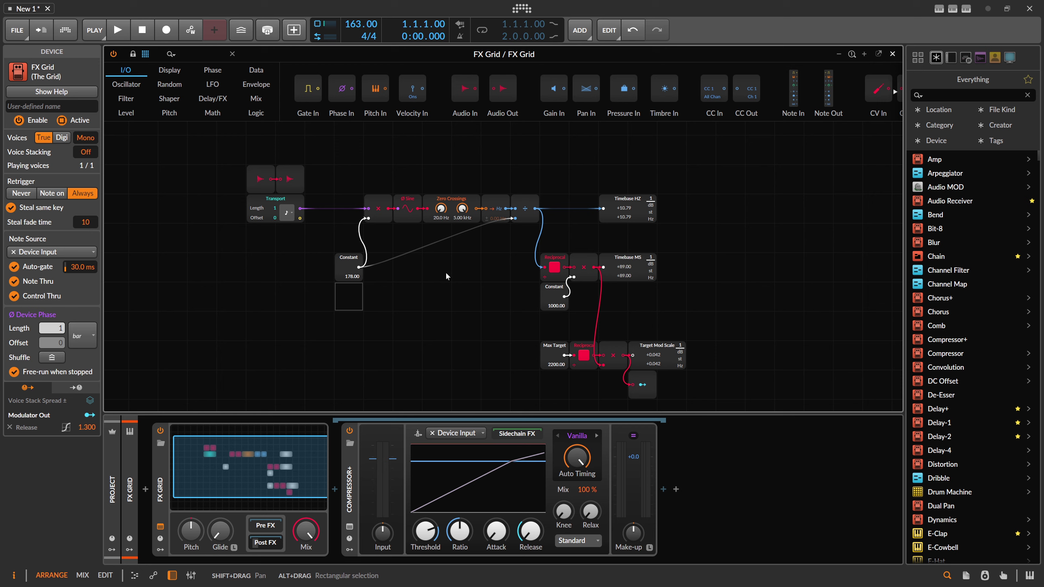
click(455, 201)
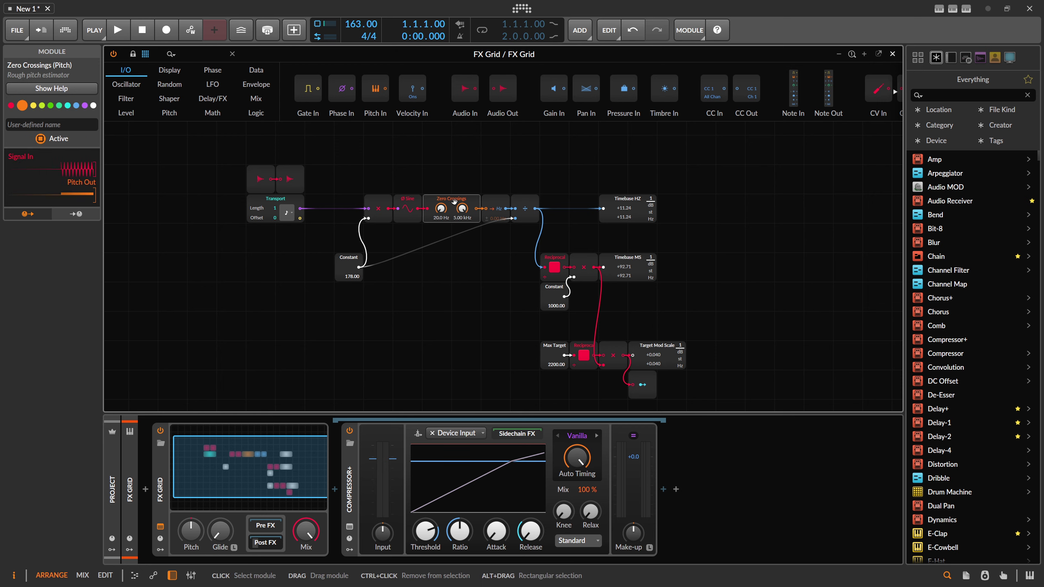